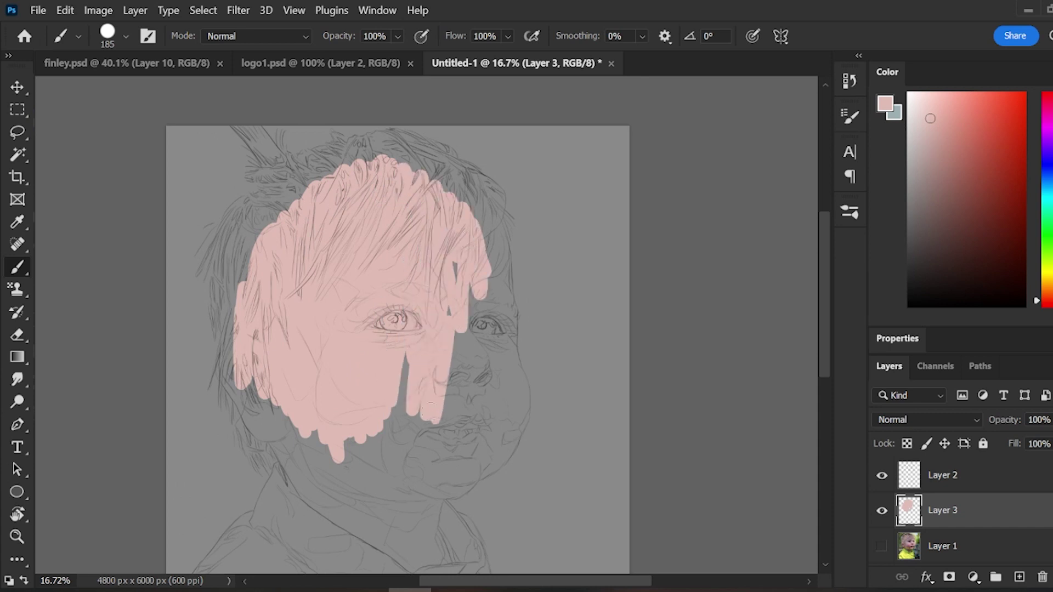
# - Extend the pink base skin tone on Layer 3 across the far side of the forehead, eye, nose and mouth
pyautogui.moveTo(478, 194); pyautogui.dragTo(506, 279)
pyautogui.moveTo(491, 282); pyautogui.dragTo(392, 456)
pyautogui.moveTo(409, 386); pyautogui.dragTo(425, 469)
pyautogui.scroll(5, 603, 268)
pyautogui.moveTo(384, 137)
pyautogui.mouseDown()
pyautogui.moveTo(458, 340)
pyautogui.moveTo(439, 466)
pyautogui.moveTo(467, 366)
pyautogui.mouseUp()
pyautogui.moveTo(446, 417); pyautogui.dragTo(442, 474)
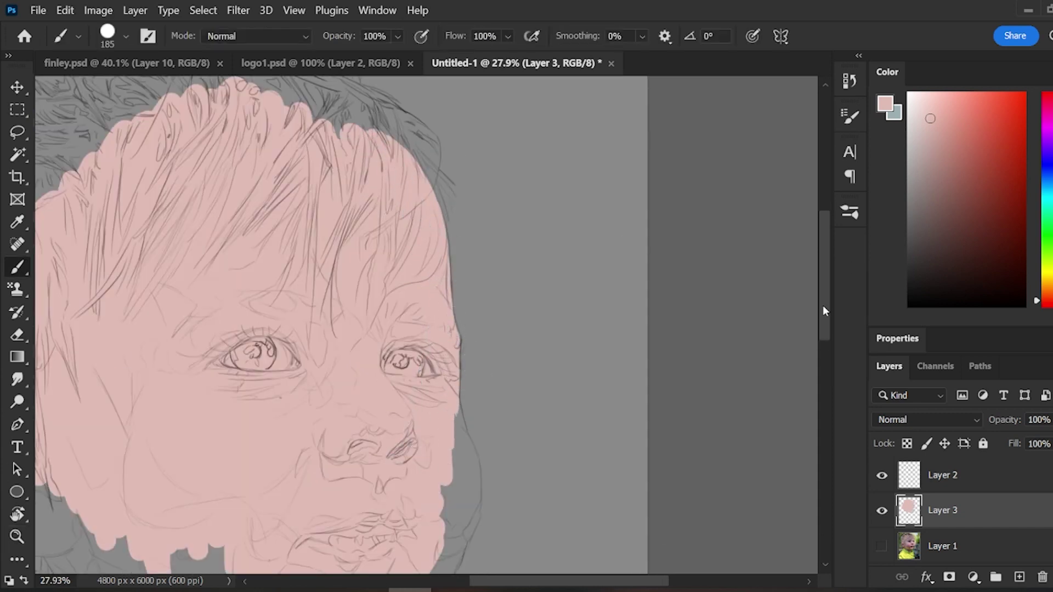
# - Fill the rest of the cheeks, ear, jaw, chin and neck with the base skin tone, following the sketch outline
pyautogui.moveTo(823, 310); pyautogui.dragTo(824, 347)
pyautogui.moveTo(451, 373)
pyautogui.mouseDown()
pyautogui.moveTo(463, 251)
pyautogui.moveTo(473, 351)
pyautogui.mouseUp()
pyautogui.moveTo(468, 313)
pyautogui.mouseDown()
pyautogui.moveTo(470, 368)
pyautogui.moveTo(445, 428)
pyautogui.moveTo(377, 475)
pyautogui.moveTo(406, 473)
pyautogui.mouseUp()
pyautogui.moveTo(557, 583); pyautogui.dragTo(524, 588)
pyautogui.moveTo(104, 241)
pyautogui.mouseDown()
pyautogui.moveTo(101, 313)
pyautogui.moveTo(219, 423)
pyautogui.moveTo(273, 539)
pyautogui.moveTo(428, 557)
pyautogui.mouseUp()
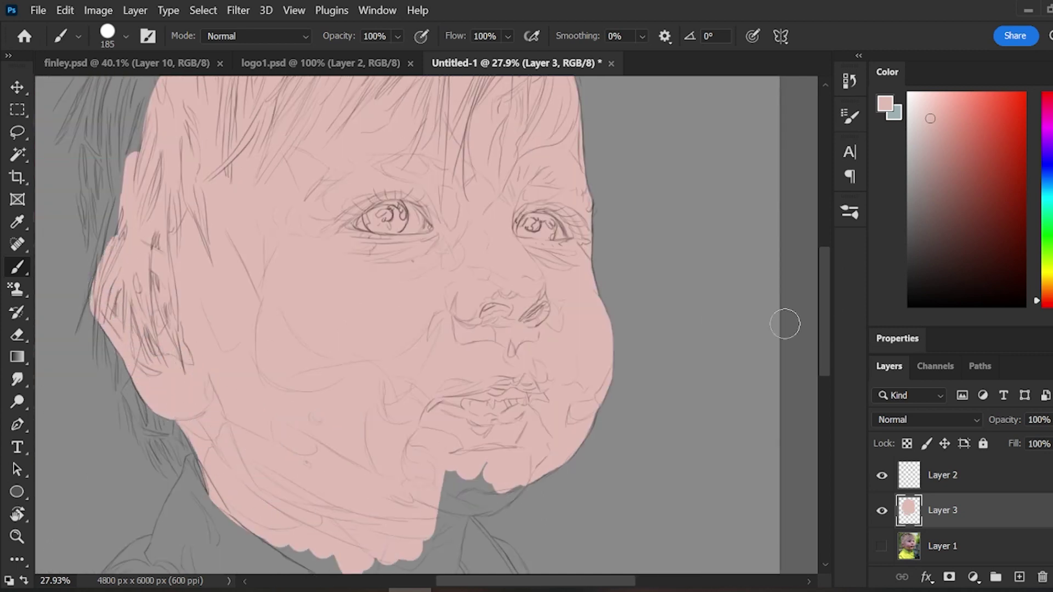
pyautogui.moveTo(824, 324); pyautogui.dragTo(824, 354)
pyautogui.moveTo(274, 431)
pyautogui.mouseDown()
pyautogui.moveTo(399, 505)
pyautogui.moveTo(461, 433)
pyautogui.moveTo(449, 476)
pyautogui.mouseUp()
pyautogui.moveTo(481, 393)
pyautogui.mouseDown()
pyautogui.moveTo(461, 366)
pyautogui.moveTo(511, 383)
pyautogui.mouseUp()
# - Add a new layer above Layer 3 and clip it to the base skin shape
pyautogui.click(17, 536)
pyautogui.moveTo(663, 274); pyautogui.dragTo(625, 275)
pyautogui.moveTo(825, 322); pyautogui.dragTo(824, 290)
pyautogui.click(1019, 577)
pyautogui.hotkey('ctrl', 'alt', 'g')
# - Paint darker dusty-pink shadows around the far eye, forehead edge and nose with a 104 px brush
pyautogui.press('b')
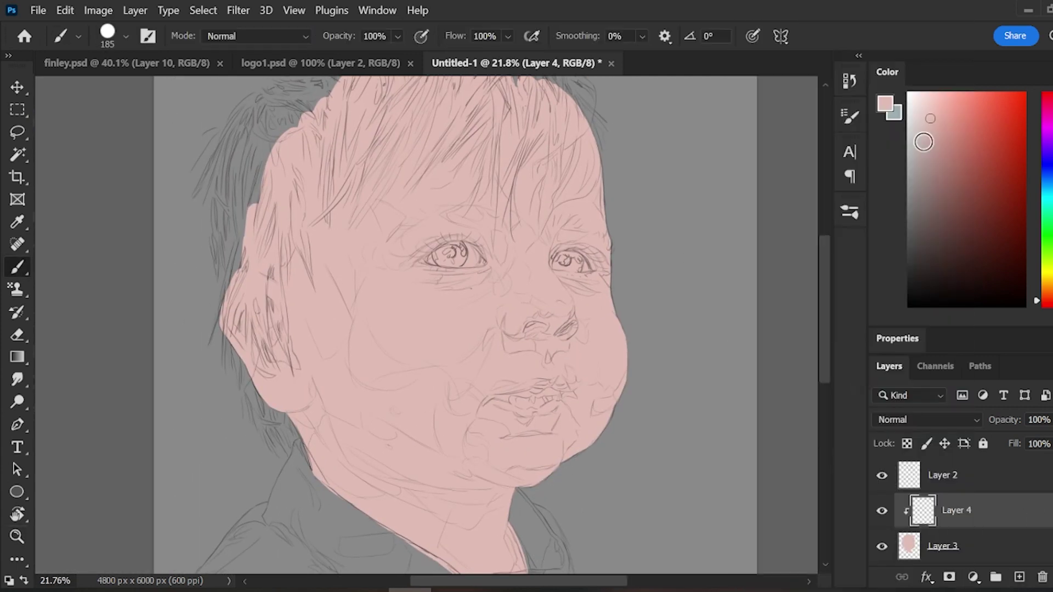
pyautogui.moveTo(931, 127); pyautogui.dragTo(938, 154)
pyautogui.click(931, 137)
pyautogui.click(850, 212)
pyautogui.click(850, 212)
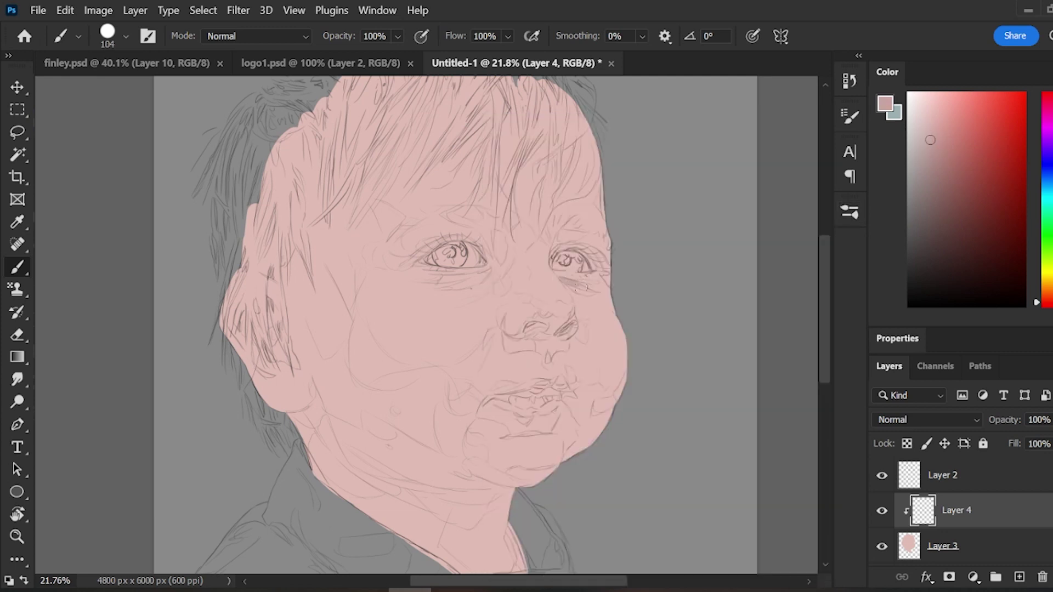
pyautogui.click(938, 154)
pyautogui.moveTo(561, 279); pyautogui.dragTo(596, 291)
pyautogui.click(937, 143)
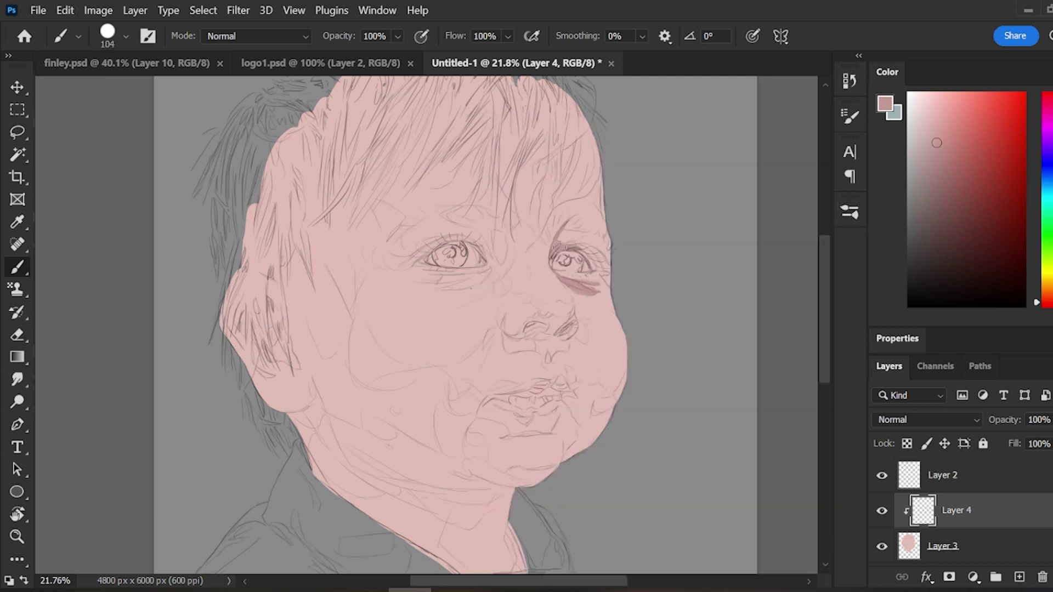
pyautogui.moveTo(562, 237)
pyautogui.mouseDown()
pyautogui.moveTo(604, 268)
pyautogui.moveTo(549, 82)
pyautogui.mouseUp()
pyautogui.moveTo(571, 326)
pyautogui.mouseDown()
pyautogui.moveTo(564, 354)
pyautogui.moveTo(503, 318)
pyautogui.moveTo(503, 334)
pyautogui.moveTo(494, 325)
pyautogui.moveTo(520, 345)
pyautogui.moveTo(531, 324)
pyautogui.moveTo(562, 327)
pyautogui.mouseUp()
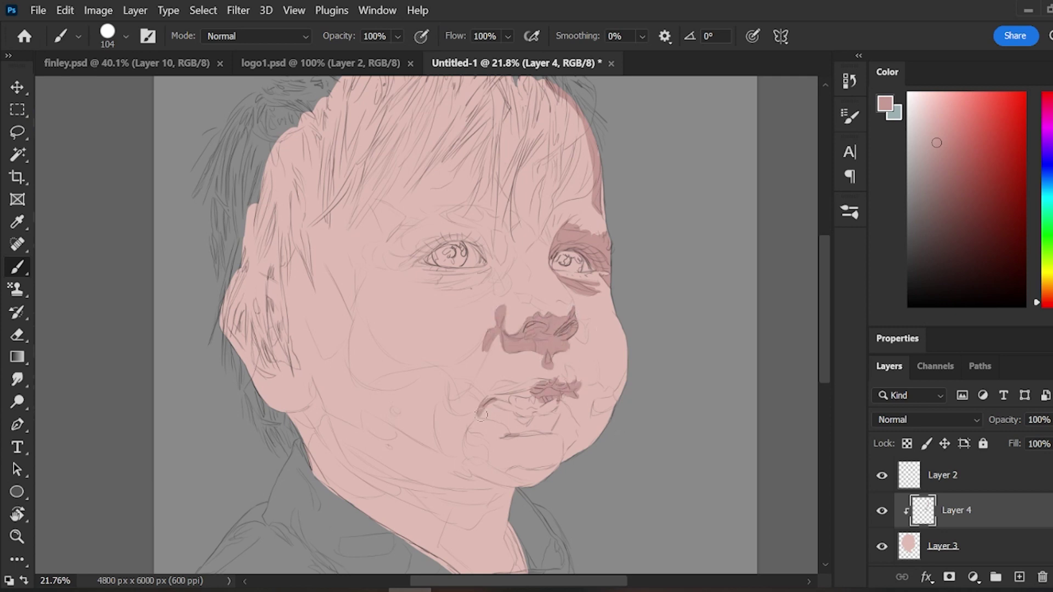
# - Block in dusty-pink shadows around the mouth, chin and jawline and down the neck to the collar
pyautogui.moveTo(481, 415)
pyautogui.mouseDown()
pyautogui.moveTo(525, 405)
pyautogui.moveTo(525, 421)
pyautogui.moveTo(560, 417)
pyautogui.moveTo(520, 430)
pyautogui.moveTo(592, 432)
pyautogui.moveTo(616, 404)
pyautogui.moveTo(580, 395)
pyautogui.moveTo(632, 373)
pyautogui.moveTo(559, 463)
pyautogui.moveTo(468, 452)
pyautogui.moveTo(463, 422)
pyautogui.mouseUp()
pyautogui.moveTo(348, 421)
pyautogui.mouseDown()
pyautogui.moveTo(317, 388)
pyautogui.moveTo(307, 433)
pyautogui.moveTo(371, 501)
pyautogui.mouseUp()
pyautogui.moveTo(353, 466); pyautogui.dragTo(438, 496)
pyautogui.moveTo(342, 444); pyautogui.dragTo(420, 482)
pyautogui.moveTo(419, 482)
pyautogui.mouseDown()
pyautogui.moveTo(503, 490)
pyautogui.moveTo(463, 474)
pyautogui.mouseUp()
pyautogui.moveTo(395, 497); pyautogui.dragTo(466, 521)
pyautogui.moveTo(466, 521); pyautogui.dragTo(491, 502)
pyautogui.moveTo(371, 505); pyautogui.dragTo(456, 569)
pyautogui.scroll(-3, 455, 527)
pyautogui.moveTo(450, 465); pyautogui.dragTo(477, 493)
pyautogui.moveTo(509, 436); pyautogui.dragTo(521, 481)
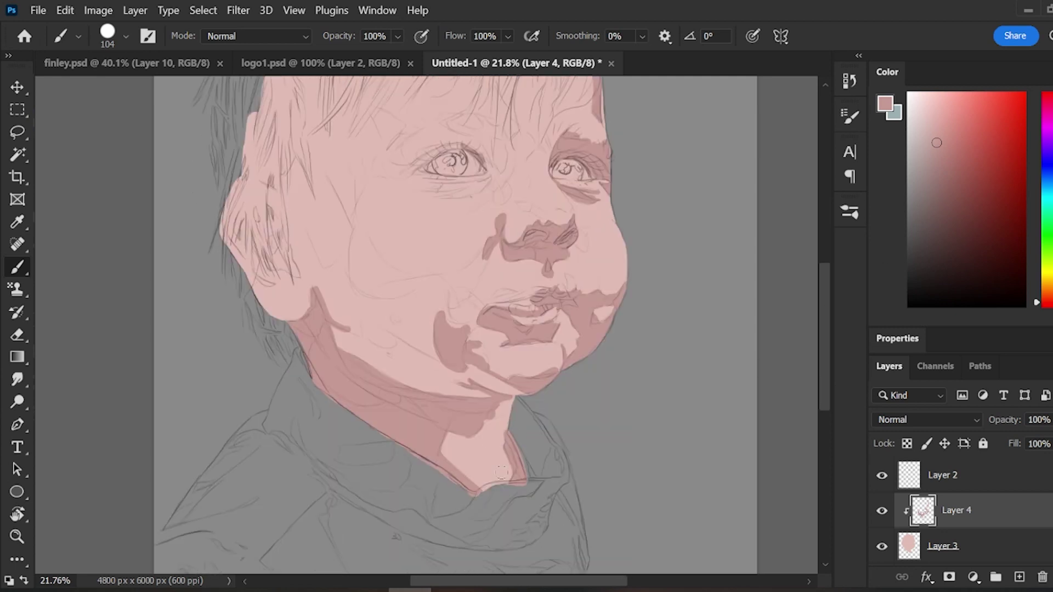
# - Add dusty-pink shadow shapes inside the ear, on the temple, and around the near eye and brow
pyautogui.moveTo(253, 233)
pyautogui.mouseDown()
pyautogui.moveTo(272, 284)
pyautogui.moveTo(295, 274)
pyautogui.mouseUp()
pyautogui.moveTo(260, 208)
pyautogui.mouseDown()
pyautogui.moveTo(281, 243)
pyautogui.moveTo(231, 207)
pyautogui.mouseUp()
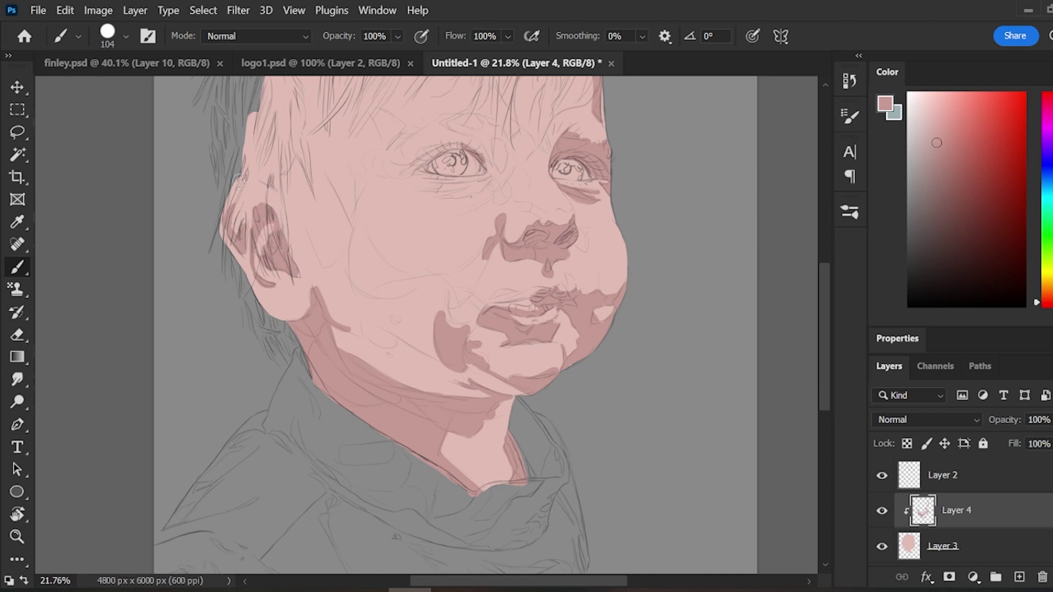
pyautogui.moveTo(387, 169); pyautogui.dragTo(495, 138)
pyautogui.moveTo(426, 181)
pyautogui.mouseDown()
pyautogui.moveTo(478, 192)
pyautogui.moveTo(504, 183)
pyautogui.mouseUp()
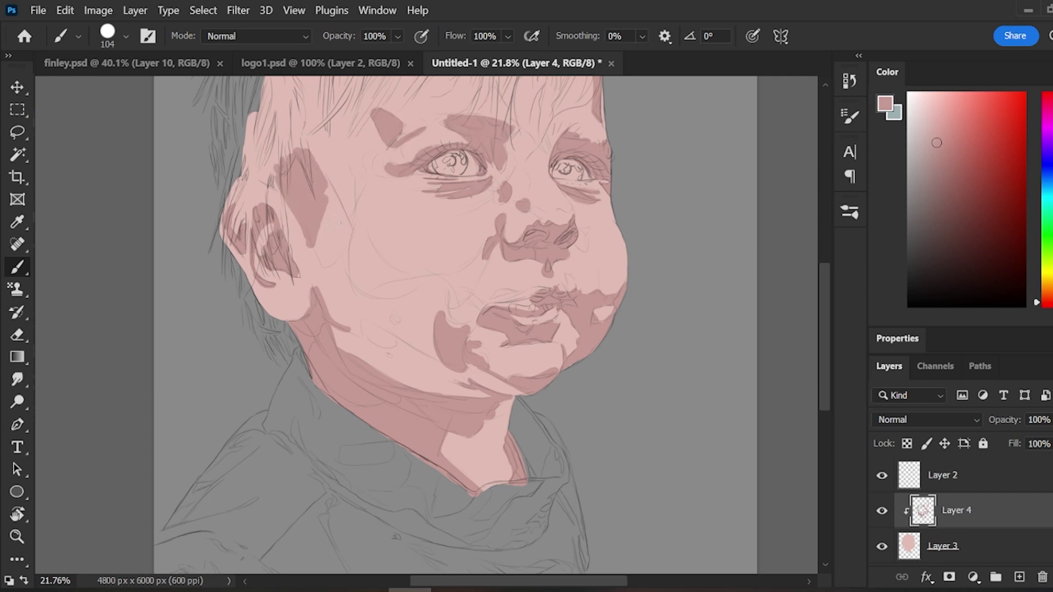
# - Using a 199 px brush, build softer midtones on the near cheek, nose bridge, far cheek and brow area
pyautogui.click(851, 213)
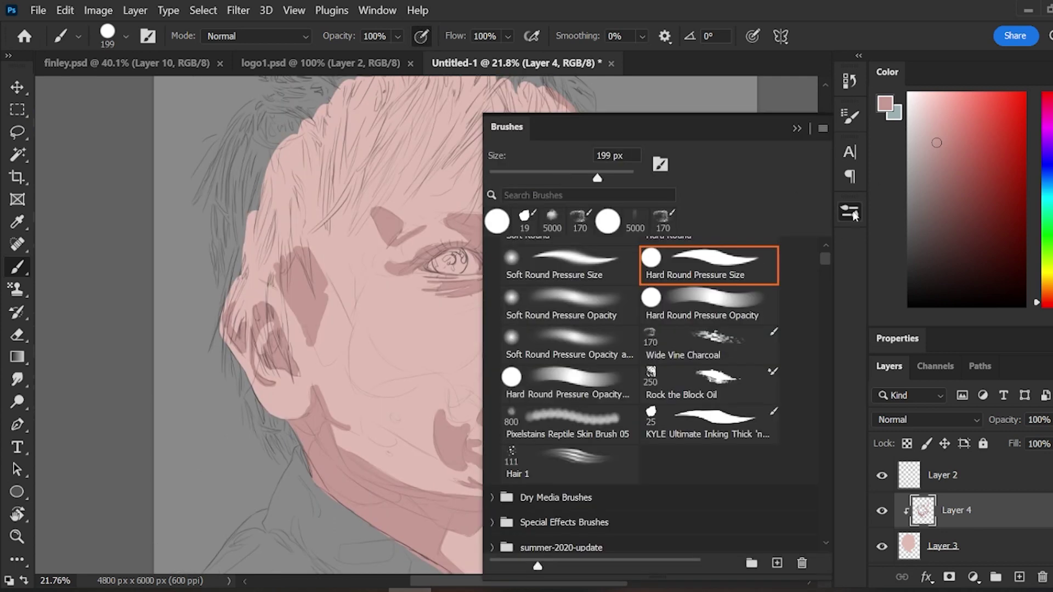
pyautogui.click(851, 213)
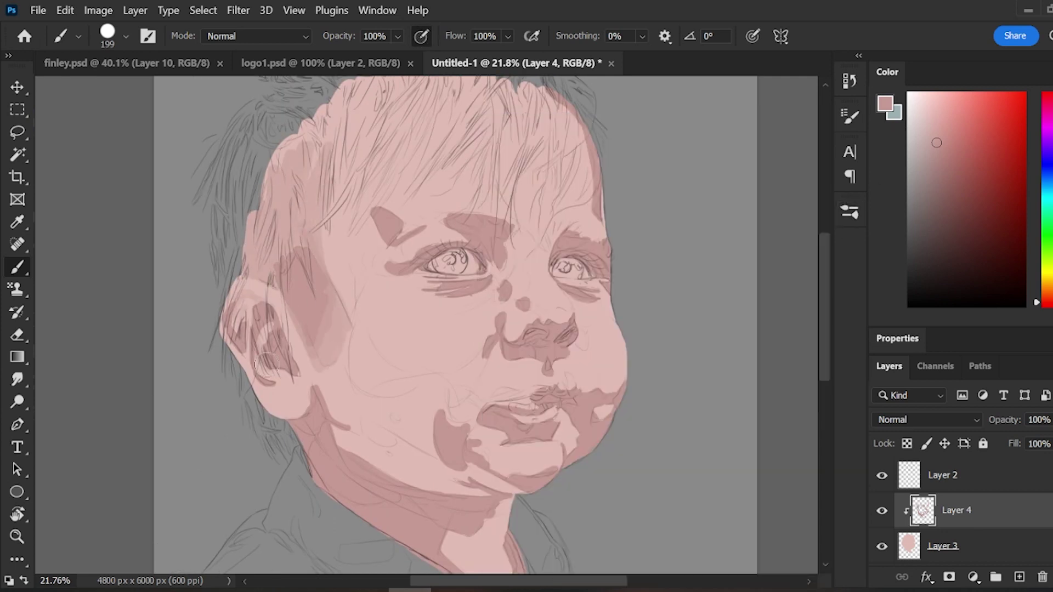
pyautogui.moveTo(317, 385)
pyautogui.mouseDown()
pyautogui.moveTo(386, 447)
pyautogui.moveTo(345, 357)
pyautogui.moveTo(378, 403)
pyautogui.moveTo(436, 393)
pyautogui.moveTo(457, 446)
pyautogui.moveTo(492, 340)
pyautogui.mouseUp()
pyautogui.moveTo(520, 266); pyautogui.dragTo(519, 296)
pyautogui.moveTo(523, 307); pyautogui.dragTo(565, 317)
pyautogui.moveTo(518, 263); pyautogui.dragTo(527, 228)
pyautogui.moveTo(560, 186)
pyautogui.mouseDown()
pyautogui.moveTo(516, 98)
pyautogui.moveTo(516, 187)
pyautogui.mouseUp()
# - Shade the forehead, hairline, temple and area around the near eye with translucent dusty-pink midtones
pyautogui.moveTo(488, 187)
pyautogui.mouseDown()
pyautogui.moveTo(403, 135)
pyautogui.moveTo(375, 201)
pyautogui.mouseUp()
pyautogui.moveTo(362, 138); pyautogui.dragTo(307, 258)
pyautogui.moveTo(277, 145); pyautogui.dragTo(268, 264)
pyautogui.moveTo(343, 214); pyautogui.dragTo(351, 307)
pyautogui.moveTo(384, 249); pyautogui.dragTo(401, 269)
pyautogui.moveTo(329, 142)
pyautogui.mouseDown()
pyautogui.moveTo(471, 88)
pyautogui.moveTo(493, 159)
pyautogui.mouseUp()
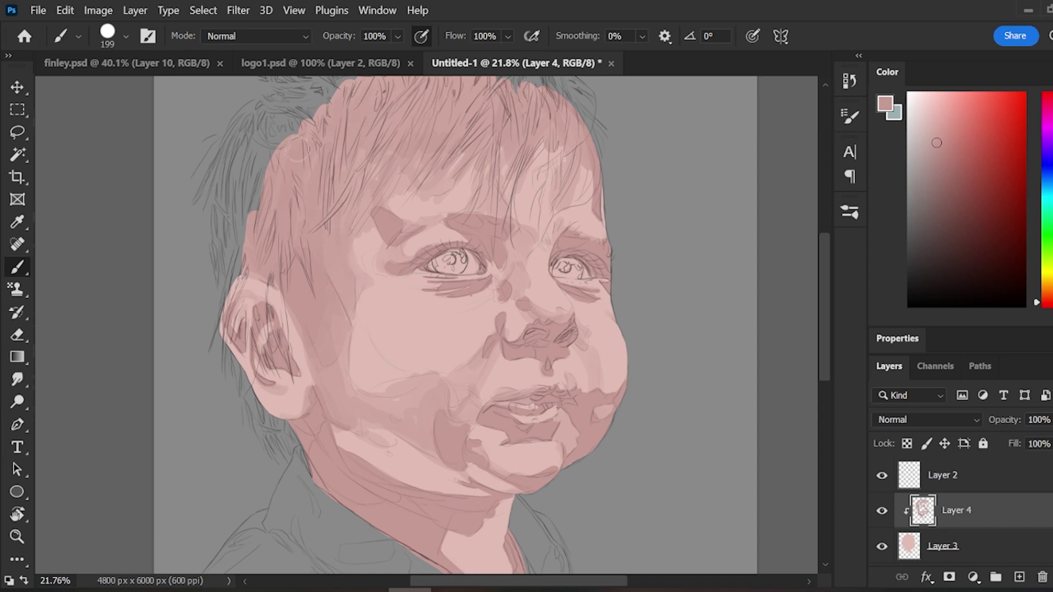
pyautogui.moveTo(501, 273); pyautogui.dragTo(501, 262)
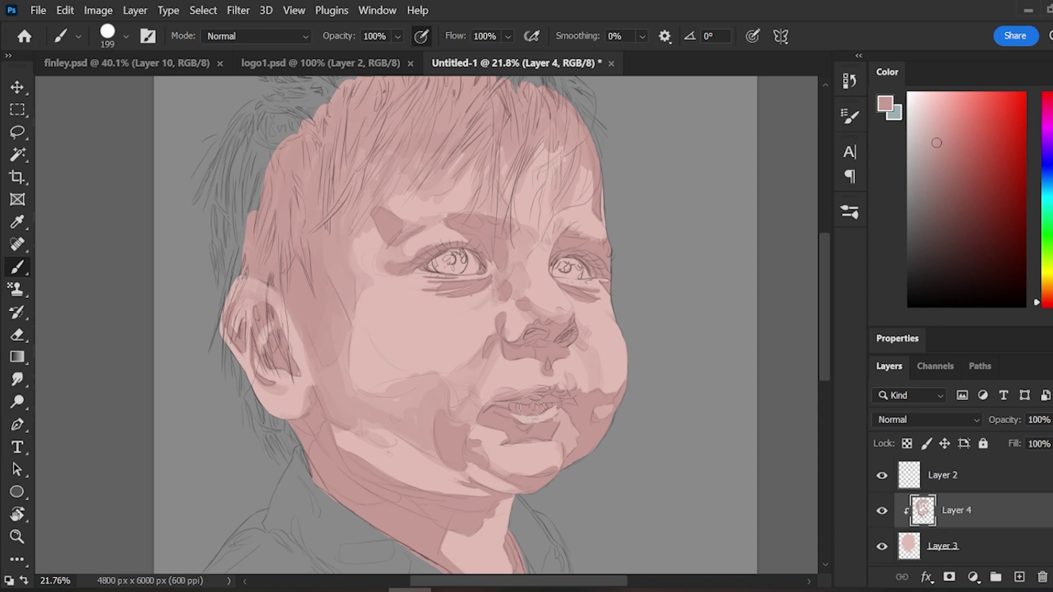
# - Glaze a muted red over the temple and near cheek with a 484 px brush at 16% opacity
pyautogui.scroll(-4, 471, 493)
pyautogui.scroll(3, 622, 281)
pyautogui.click(964, 160)
pyautogui.click(1046, 307)
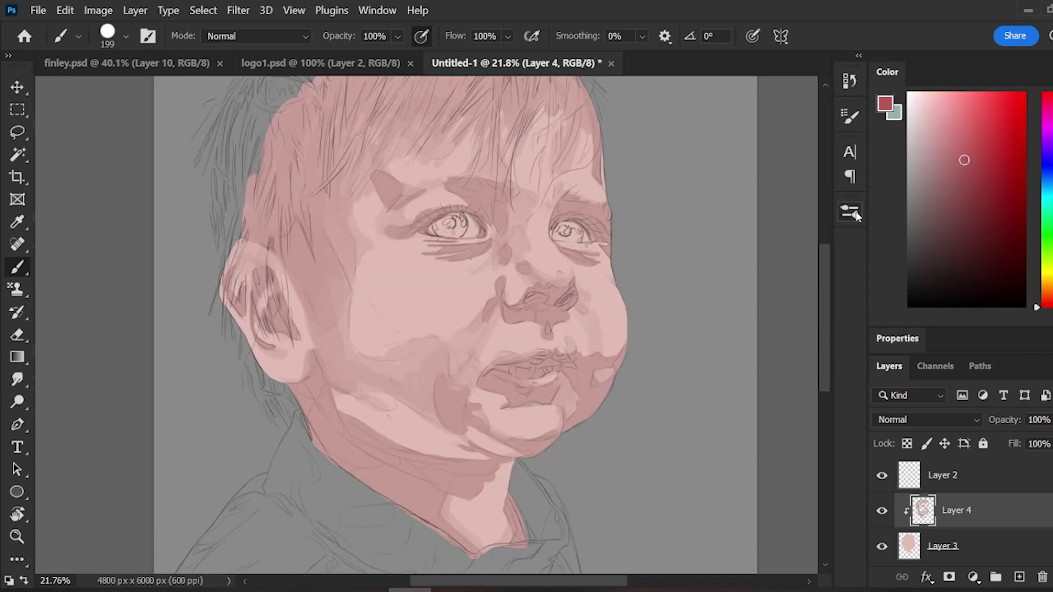
pyautogui.press(']')
pyautogui.press(']')
pyautogui.press(']')
pyautogui.press(']')
pyautogui.click(399, 37)
pyautogui.moveTo(332, 291); pyautogui.dragTo(373, 362)
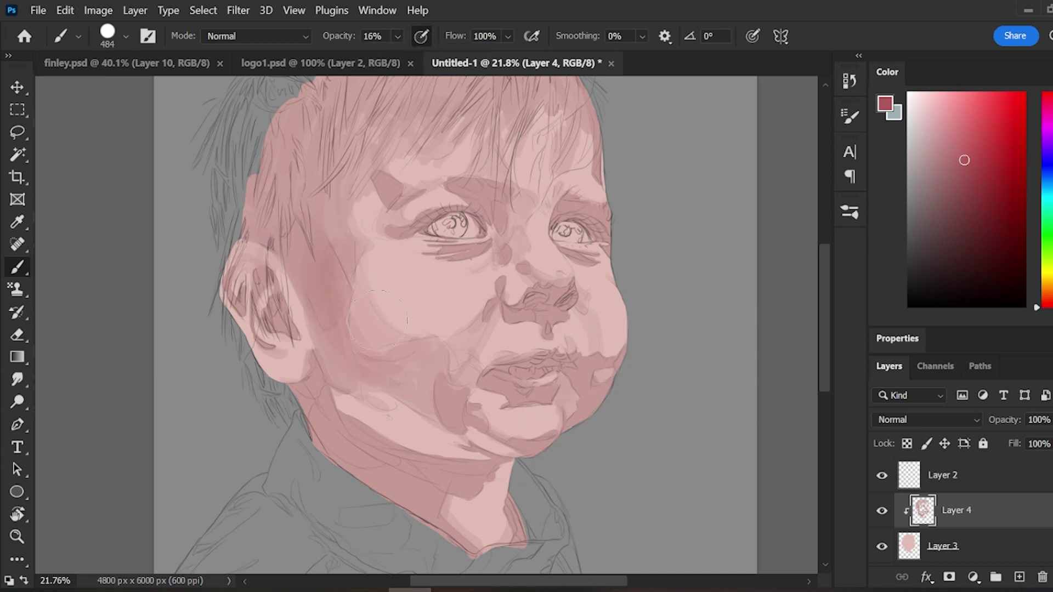
pyautogui.moveTo(433, 346); pyautogui.dragTo(482, 293)
# - Warm the chin, lips, nose, nose bridge, far cheek and ear with the same translucent red glaze
pyautogui.moveTo(507, 447); pyautogui.dragTo(546, 442)
pyautogui.moveTo(516, 373); pyautogui.dragTo(562, 362)
pyautogui.moveTo(535, 299); pyautogui.dragTo(560, 291)
pyautogui.moveTo(527, 211); pyautogui.dragTo(519, 250)
pyautogui.moveTo(592, 318)
pyautogui.mouseDown()
pyautogui.moveTo(611, 348)
pyautogui.moveTo(600, 321)
pyautogui.mouseUp()
pyautogui.moveTo(258, 307); pyautogui.dragTo(272, 340)
# - Tint the skin around the near eye with a muted purple using a 156 px brush
pyautogui.moveTo(1037, 307); pyautogui.dragTo(1036, 99)
pyautogui.moveTo(937, 188); pyautogui.dragTo(935, 175)
pyautogui.press('[')
pyautogui.press('[')
pyautogui.press('[')
pyautogui.press('[')
pyautogui.click(850, 212)
pyautogui.moveTo(562, 178); pyautogui.dragTo(574, 178)
pyautogui.click(797, 128)
pyautogui.moveTo(392, 227); pyautogui.dragTo(461, 205)
# - Tint the nostrils and lips on Layer 4 with saturated red and pink, using a 97 px brush at 13% opacity
pyautogui.click(1012, 483)
pyautogui.click(398, 37)
pyautogui.moveTo(397, 58); pyautogui.dragTo(471, 58)
pyautogui.click(850, 211)
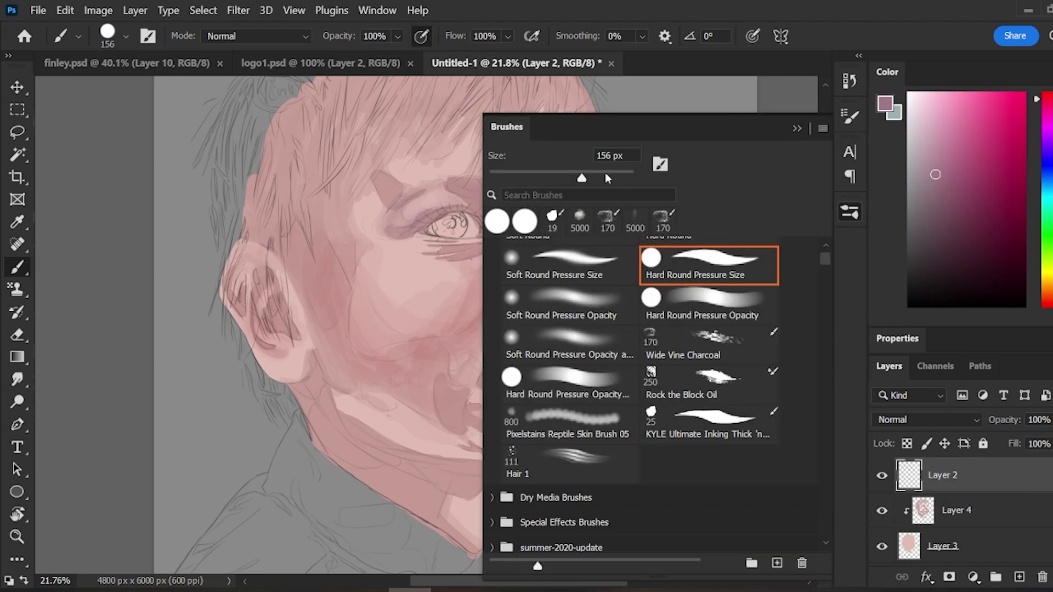
pyautogui.moveTo(580, 177); pyautogui.dragTo(562, 177)
pyautogui.click(796, 128)
pyautogui.click(987, 524)
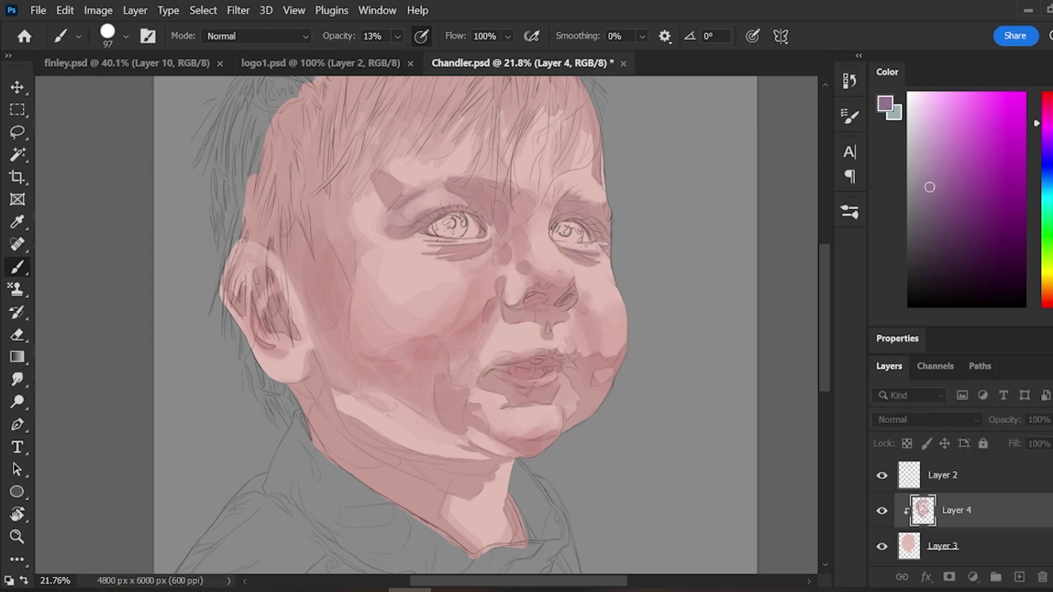
pyautogui.click(1047, 307)
pyautogui.click(974, 119)
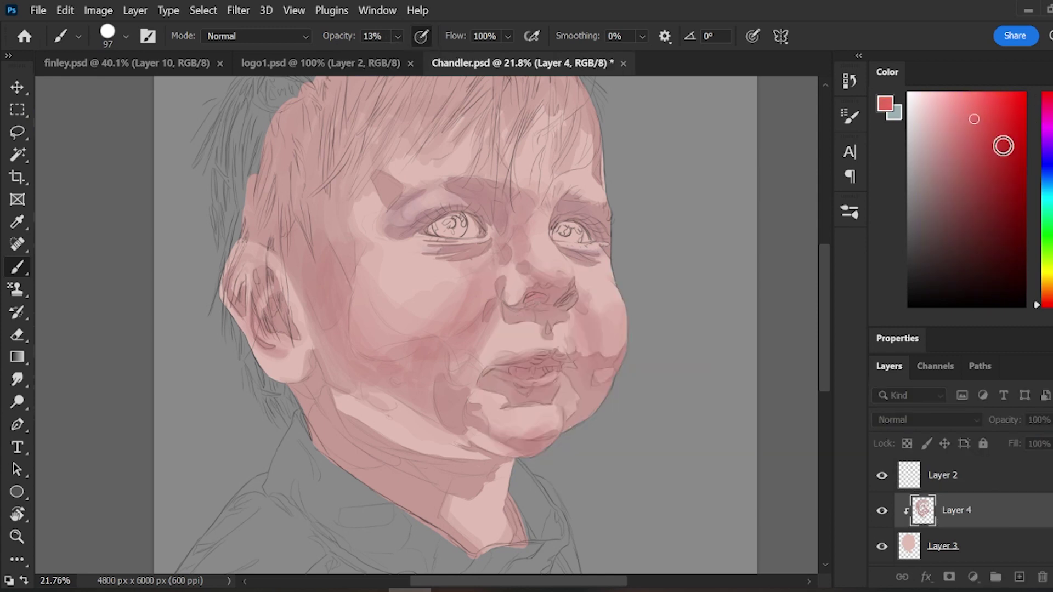
pyautogui.moveTo(526, 299); pyautogui.dragTo(544, 296)
pyautogui.moveTo(560, 290); pyautogui.dragTo(567, 300)
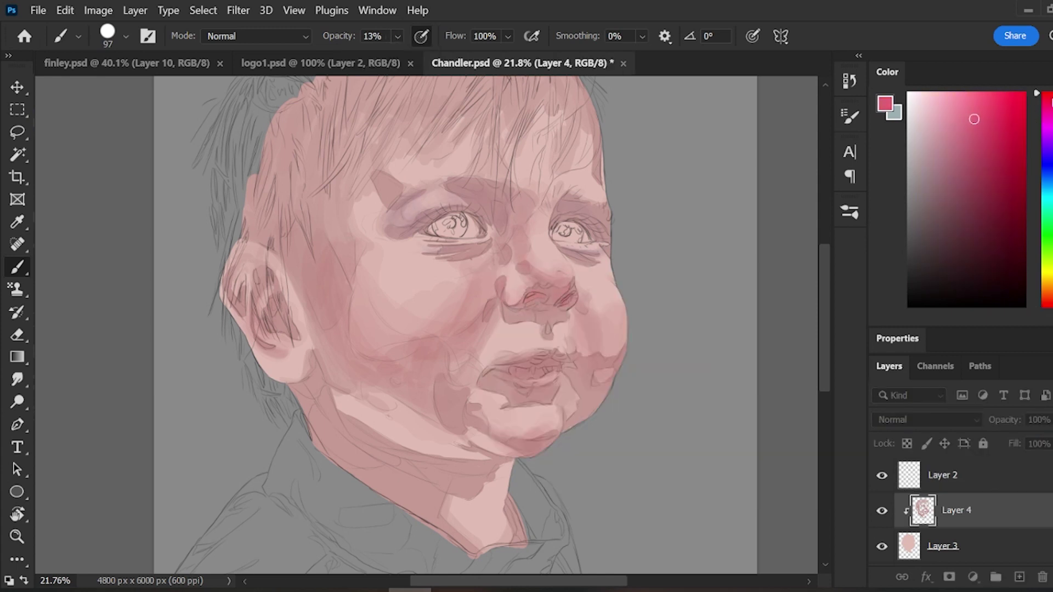
pyautogui.moveTo(534, 360); pyautogui.dragTo(541, 373)
# - Darken the nostrils, mouth opening and upper lash lines with a near-black maroon, using a 48 px brush at 100% opacity
pyautogui.click(964, 272)
pyautogui.click(850, 212)
pyautogui.click(397, 36)
pyautogui.moveTo(397, 58); pyautogui.dragTo(472, 58)
pyautogui.moveTo(557, 178); pyautogui.dragTo(522, 177)
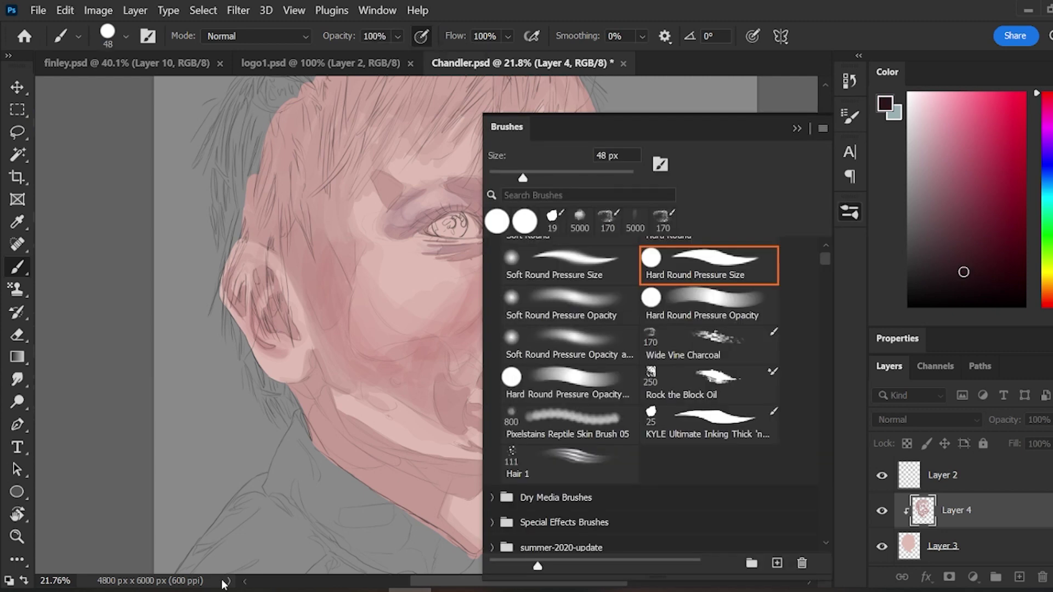
pyautogui.click(797, 125)
pyautogui.scroll(-3, 966, 513)
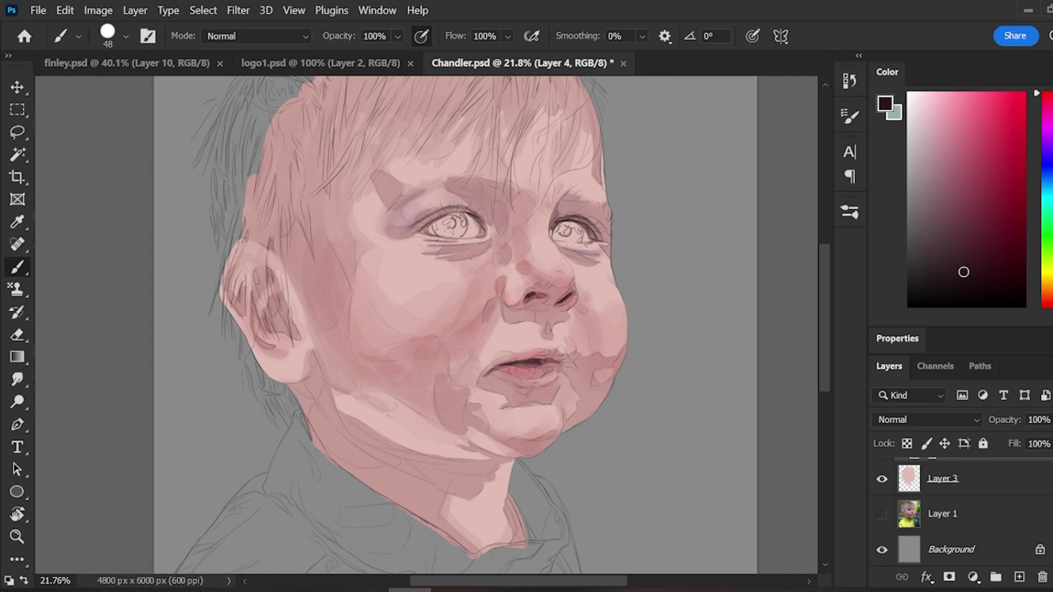
# - Blend pale peach highlights into the near cheek and temple with the Wide Vine Charcoal brush at 202 px and 26% opacity
pyautogui.click(1046, 291)
pyautogui.click(935, 163)
pyautogui.click(938, 106)
pyautogui.click(850, 213)
pyautogui.click(709, 345)
pyautogui.click(398, 36)
pyautogui.moveTo(425, 60); pyautogui.dragTo(350, 61)
pyautogui.click(848, 211)
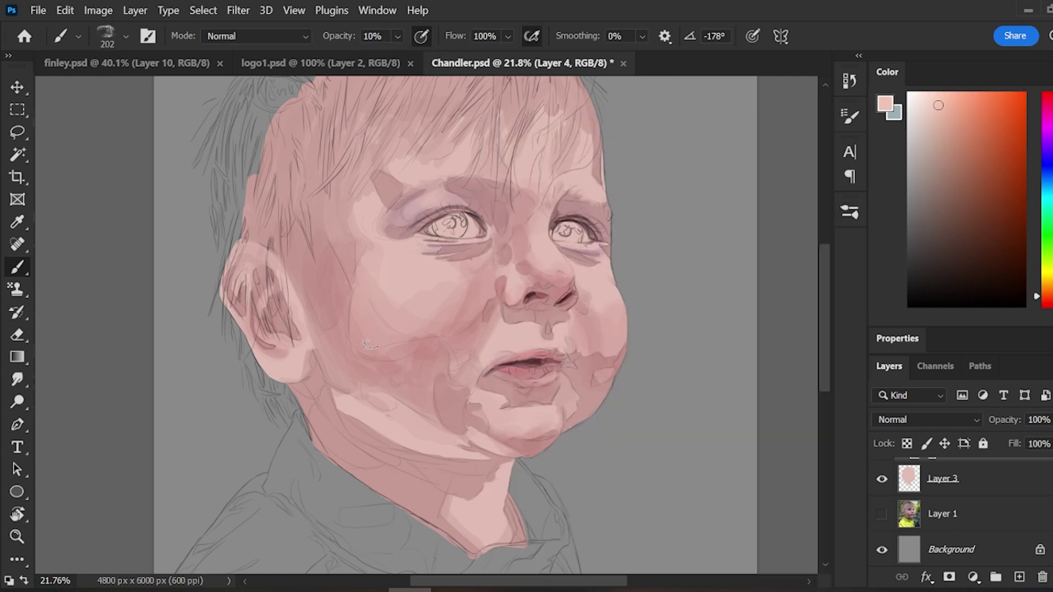
pyautogui.click(1046, 299)
pyautogui.click(926, 107)
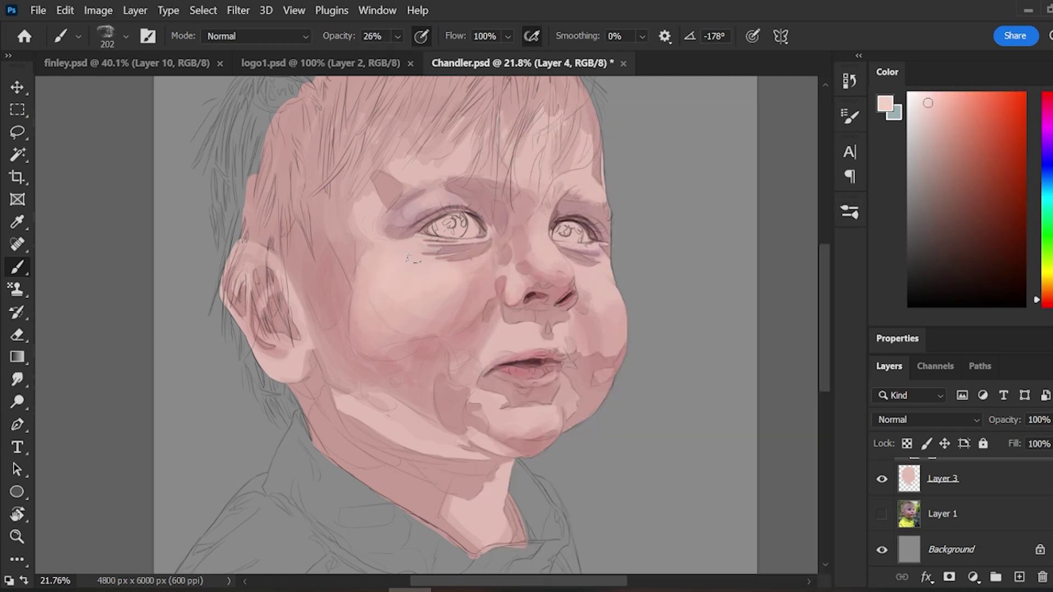
pyautogui.moveTo(363, 284); pyautogui.dragTo(360, 331)
pyautogui.moveTo(313, 286); pyautogui.dragTo(315, 327)
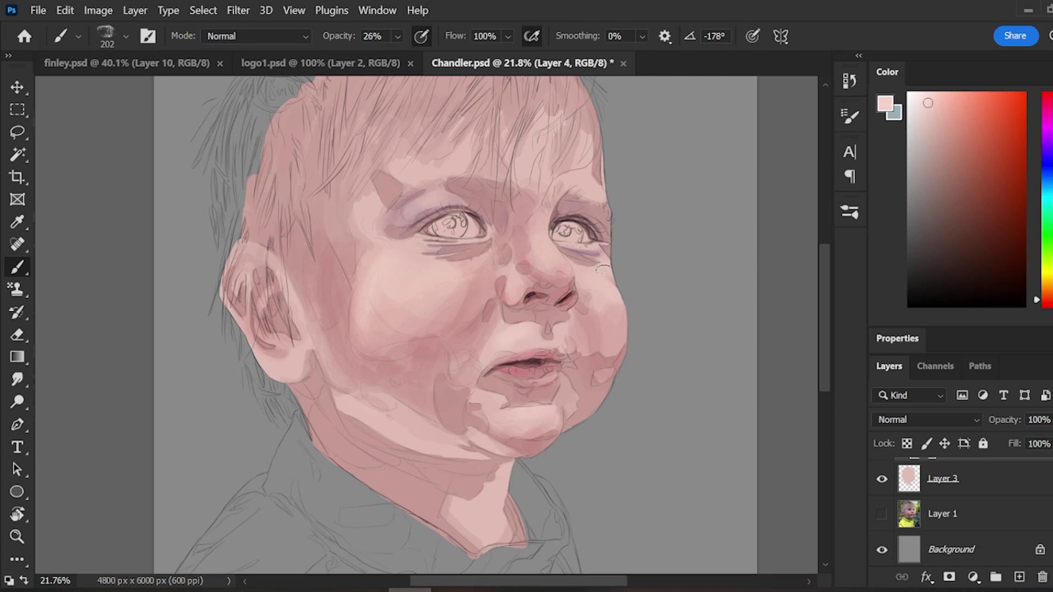
# - Choose a muted mauve and tint the forehead and temple with it
pyautogui.click(1045, 95)
pyautogui.click(939, 126)
pyautogui.click(1044, 98)
pyautogui.click(932, 135)
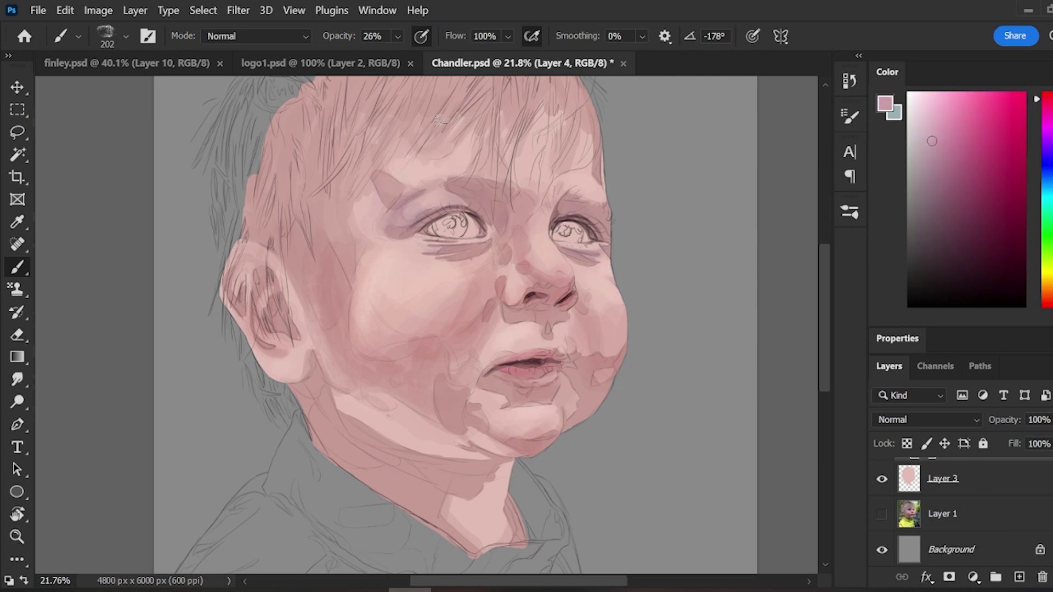
pyautogui.click(929, 131)
# - Add a rosy blush to both cheeks with saturated red and pink
pyautogui.click(1005, 94)
pyautogui.click(1047, 305)
pyautogui.moveTo(607, 304); pyautogui.dragTo(613, 339)
pyautogui.click(1044, 94)
pyautogui.click(966, 124)
pyautogui.moveTo(365, 355); pyautogui.dragTo(369, 327)
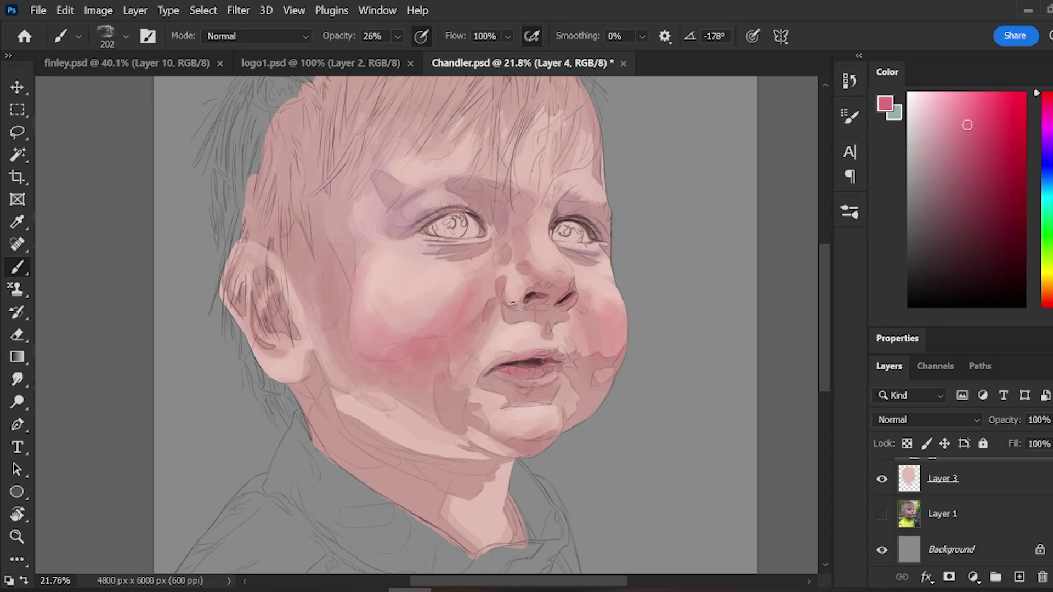
pyautogui.moveTo(613, 293); pyautogui.dragTo(613, 327)
# - Deepen the shadows over the near eye, brow and nose bridge with a dark mauve
pyautogui.click(928, 113)
pyautogui.click(926, 145)
pyautogui.click(1045, 97)
pyautogui.click(951, 185)
pyautogui.moveTo(410, 232); pyautogui.dragTo(485, 192)
pyautogui.moveTo(508, 187); pyautogui.dragTo(498, 220)
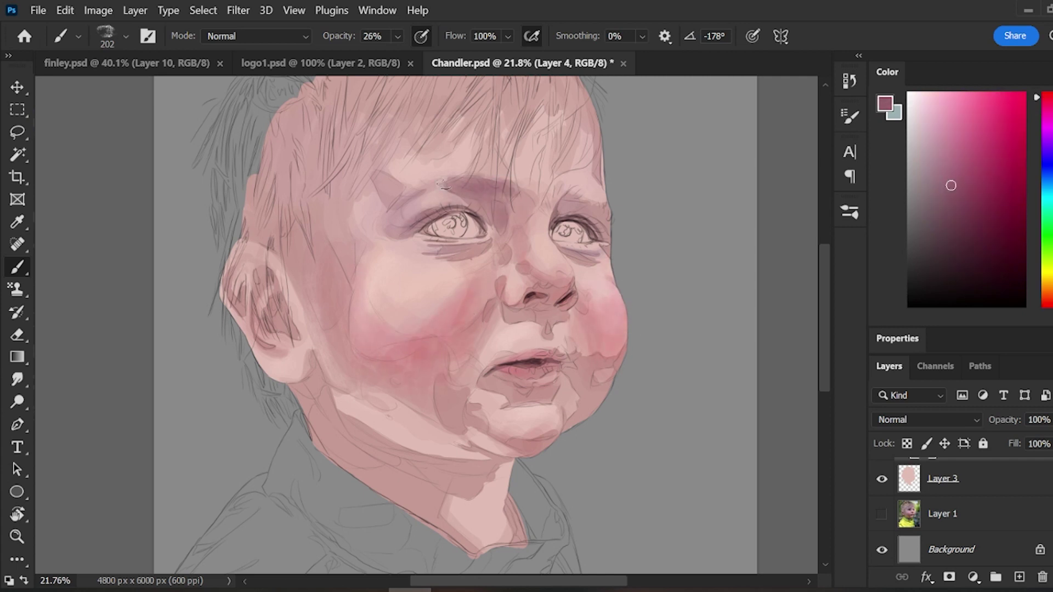
# - Brush the dark mauve over the hairline, temple and inner ear
pyautogui.moveTo(380, 129); pyautogui.dragTo(334, 198)
pyautogui.moveTo(310, 115); pyautogui.dragTo(272, 178)
pyautogui.moveTo(275, 314); pyautogui.dragTo(288, 332)
pyautogui.scroll(3, 586, 165)
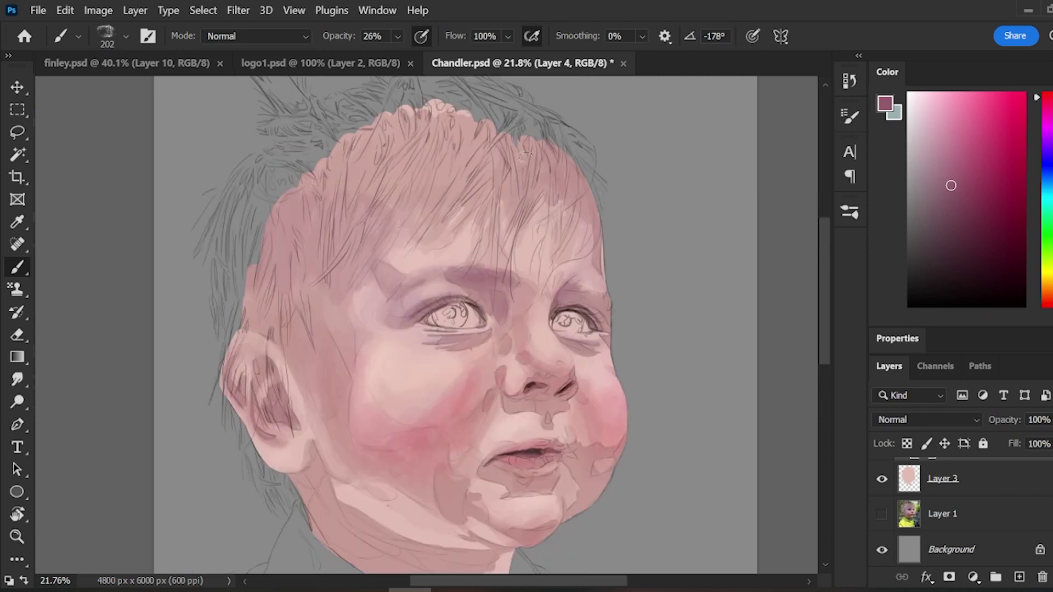
# - Deepen the shadows under the nose, around the mouth, below the ear and along the jaw and neck with dark mauve
pyautogui.moveTo(507, 407); pyautogui.dragTo(562, 405)
pyautogui.moveTo(513, 466)
pyautogui.mouseDown()
pyautogui.moveTo(467, 526)
pyautogui.moveTo(623, 430)
pyautogui.mouseUp()
pyautogui.moveTo(825, 249); pyautogui.dragTo(825, 273)
pyautogui.moveTo(299, 378); pyautogui.dragTo(373, 475)
pyautogui.moveTo(373, 463)
pyautogui.mouseDown()
pyautogui.moveTo(477, 483)
pyautogui.moveTo(494, 540)
pyautogui.mouseUp()
# - Tint the lit front of the neck with a pale lavender
pyautogui.click(1043, 111)
pyautogui.click(929, 133)
pyautogui.click(926, 164)
pyautogui.keyDown('alt'); pyautogui.click(498, 519); pyautogui.keyUp('alt')
# - Paint yellow reflected light along the underside of the jaw from below the ear to the chin
pyautogui.click(1046, 277)
pyautogui.click(949, 142)
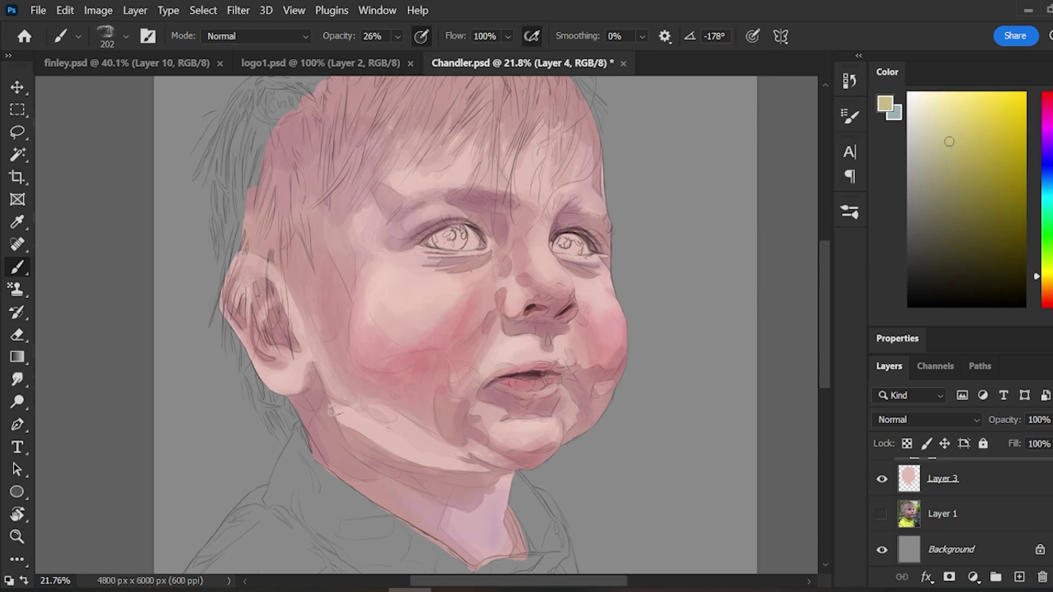
pyautogui.click(969, 163)
pyautogui.moveTo(351, 421); pyautogui.dragTo(529, 467)
# - Choose a muted orange-brown and brush it along the jaw below the ear
pyautogui.click(1047, 294)
pyautogui.click(976, 182)
pyautogui.click(1048, 289)
pyautogui.click(958, 211)
pyautogui.moveTo(332, 401); pyautogui.dragTo(403, 459)
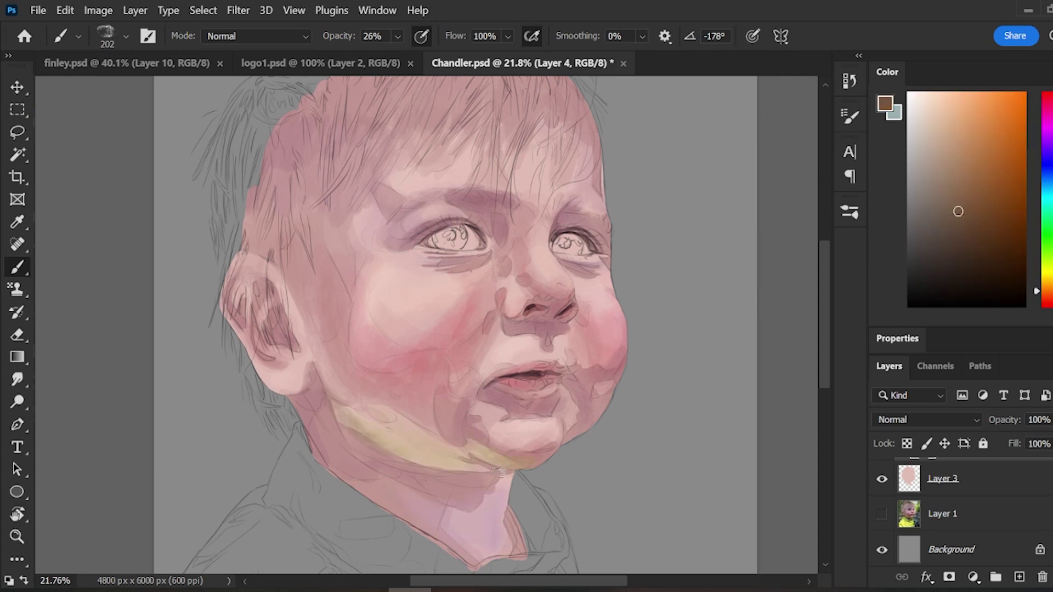
# - Brush a muted reddish brown along the jaw below the ear and under the chin, using the Hard Round Pressure Size brush
pyautogui.click(1050, 301)
pyautogui.click(951, 181)
pyautogui.moveTo(318, 404); pyautogui.dragTo(445, 467)
pyautogui.moveTo(310, 366); pyautogui.dragTo(303, 407)
pyautogui.click(849, 213)
pyautogui.click(717, 265)
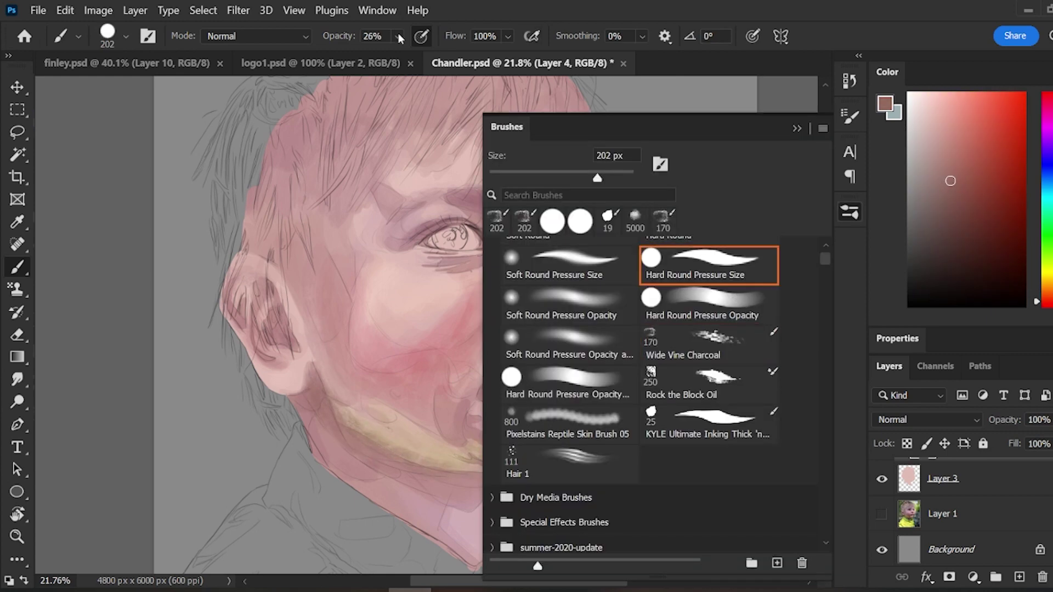
pyautogui.click(849, 212)
pyautogui.moveTo(378, 458)
pyautogui.mouseDown()
pyautogui.moveTo(466, 483)
pyautogui.moveTo(497, 477)
pyautogui.mouseUp()
pyautogui.moveTo(298, 407); pyautogui.dragTo(329, 470)
# - Deepen the shadow directly below the ear with dark brown using an 87 px brush, and blend it into the neck with sampled mauve
pyautogui.click(849, 213)
pyautogui.click(717, 265)
pyautogui.click(850, 212)
pyautogui.click(948, 251)
pyautogui.moveTo(314, 409); pyautogui.dragTo(338, 439)
pyautogui.moveTo(310, 405); pyautogui.dragTo(321, 393)
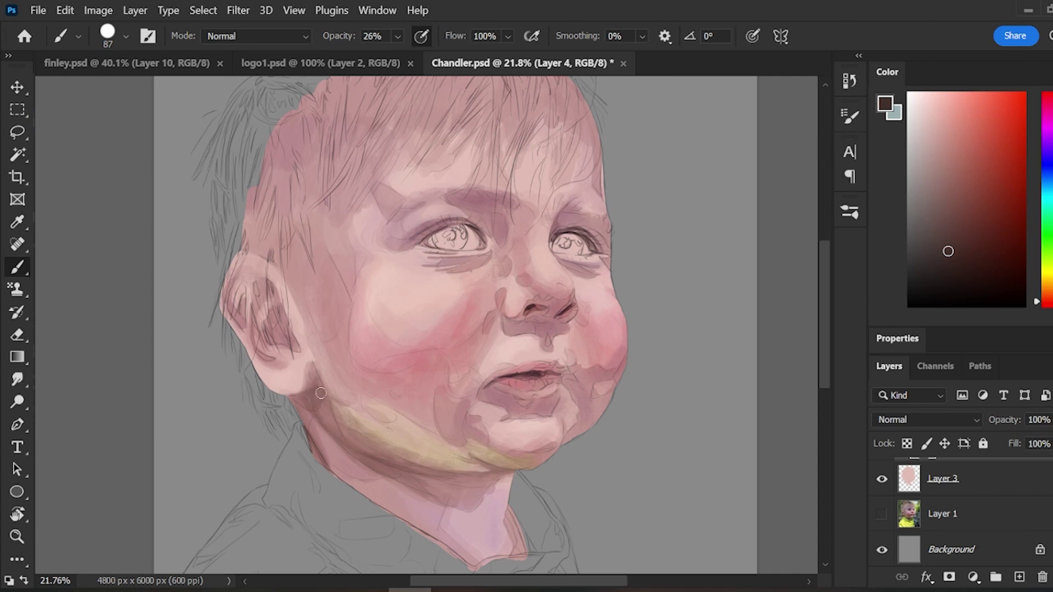
pyautogui.keyDown('alt'); pyautogui.click(342, 439); pyautogui.keyUp('alt')
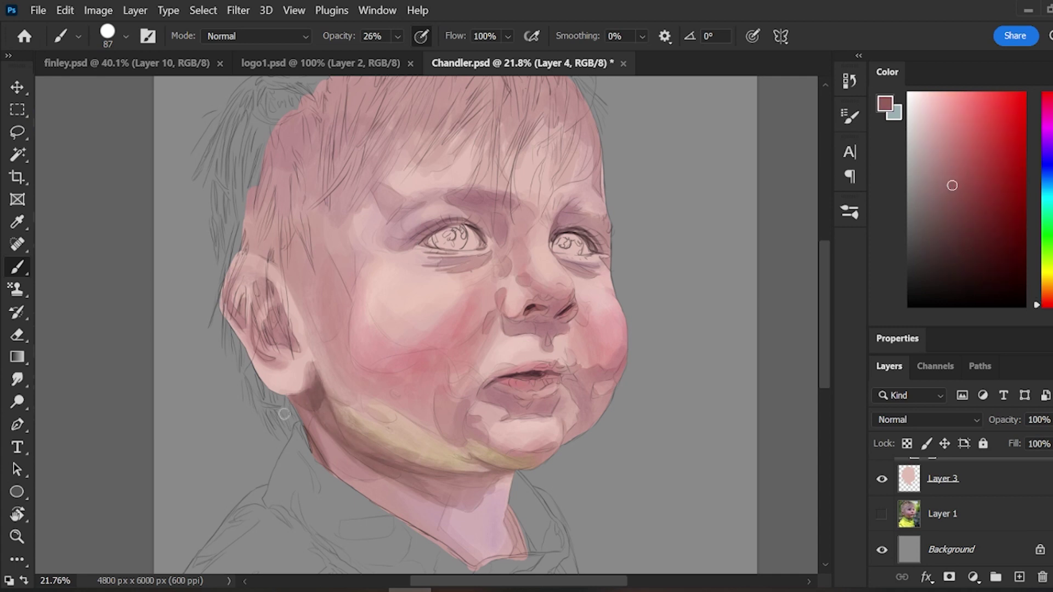
pyautogui.moveTo(331, 442); pyautogui.dragTo(361, 459)
# - Strengthen the reflected light along the underside of the jaw with olive and pale yellow using a 135 px brush
pyautogui.click(1046, 272)
pyautogui.click(949, 206)
pyautogui.press(']')
pyautogui.press(']')
pyautogui.press(']')
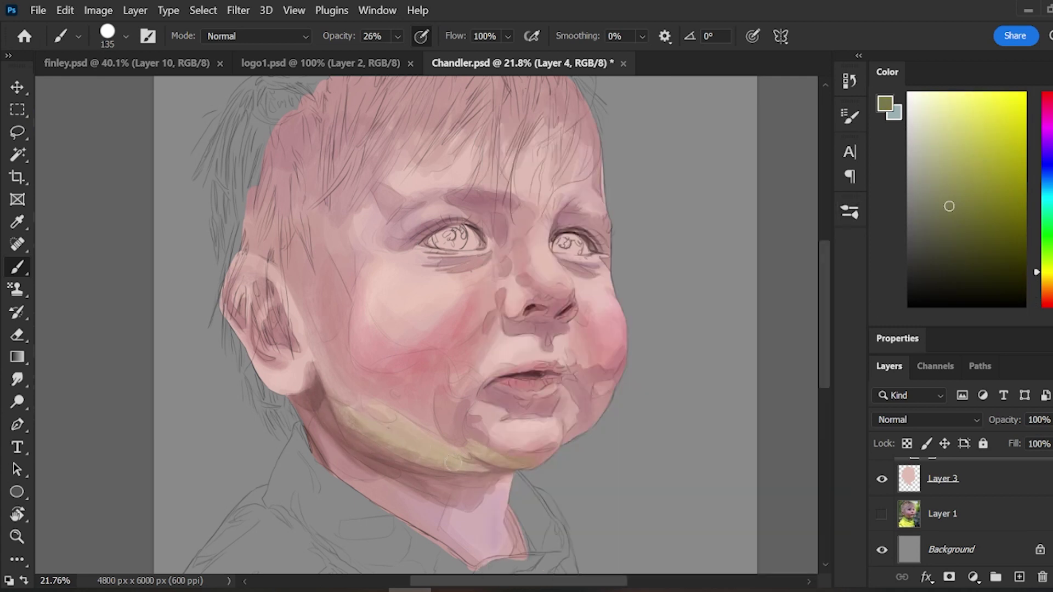
pyautogui.click(936, 125)
pyautogui.moveTo(334, 405)
pyautogui.mouseDown()
pyautogui.moveTo(544, 465)
pyautogui.moveTo(342, 408)
pyautogui.mouseUp()
# - Blend the upper edge of the yellow jaw light into the cheek with coral at 13% opacity and a 171 px brush
pyautogui.click(969, 103)
pyautogui.click(1047, 300)
pyautogui.click(398, 36)
pyautogui.moveTo(405, 58); pyautogui.dragTo(393, 58)
pyautogui.press(']')
pyautogui.press(']')
pyautogui.press(']')
pyautogui.moveTo(337, 405); pyautogui.dragTo(382, 417)
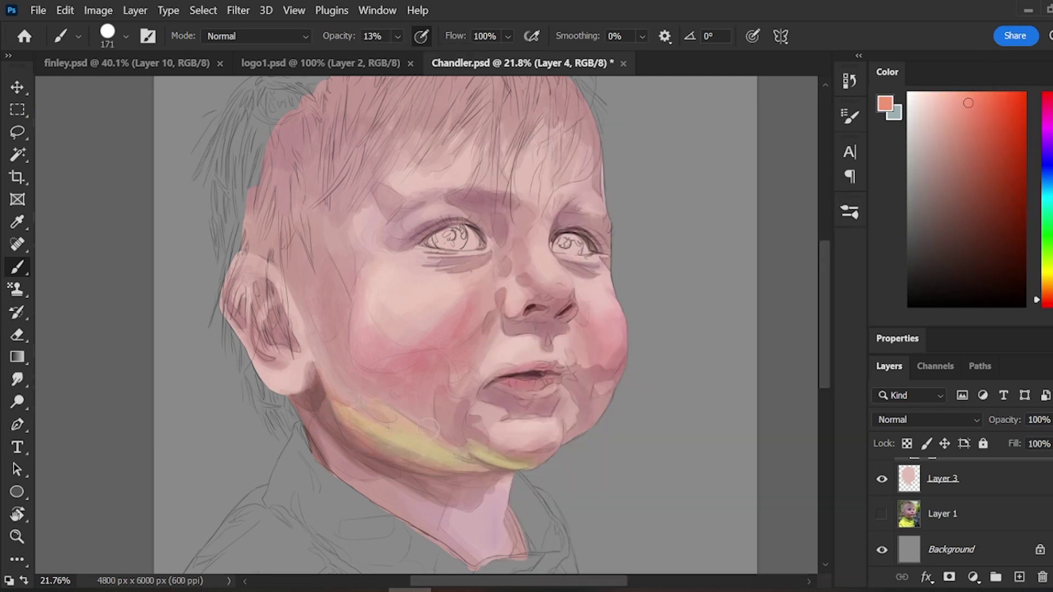
# - Paint purple shadows beneath the nose and under the lower lip with a 67 px brush at 100% opacity
pyautogui.scroll(2, 976, 493)
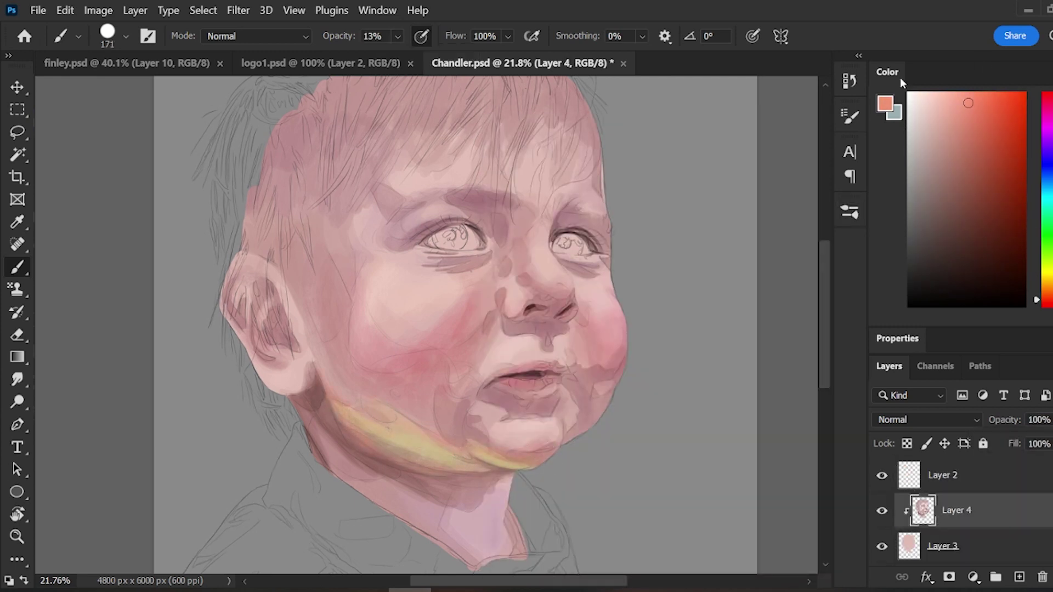
pyautogui.click(1047, 116)
pyautogui.click(1048, 107)
pyautogui.click(942, 187)
pyautogui.click(849, 211)
pyautogui.click(849, 211)
pyautogui.moveTo(504, 322); pyautogui.dragTo(511, 322)
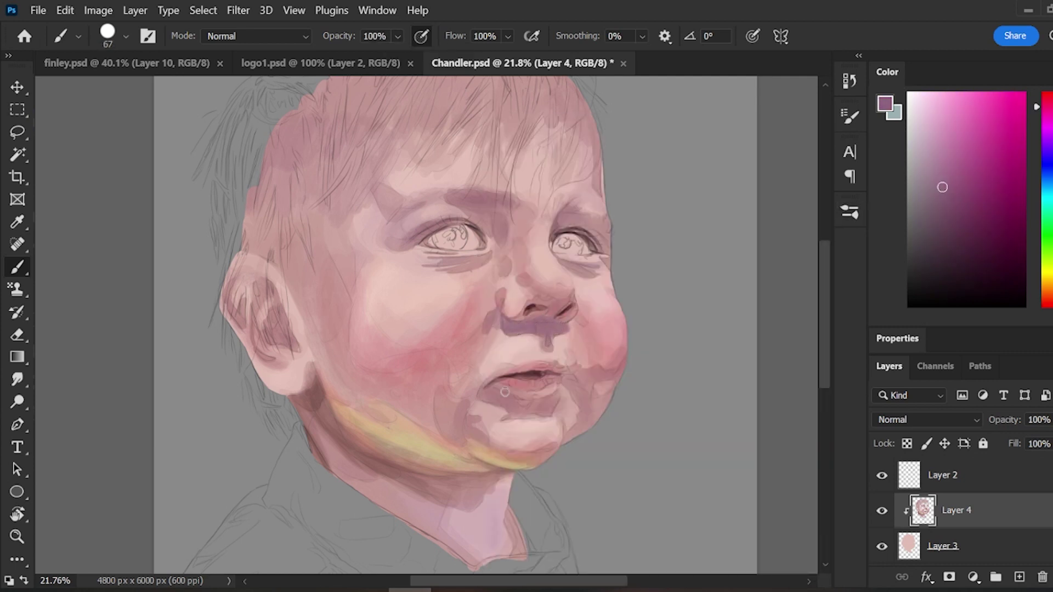
pyautogui.moveTo(504, 392); pyautogui.dragTo(540, 412)
pyautogui.click(931, 218)
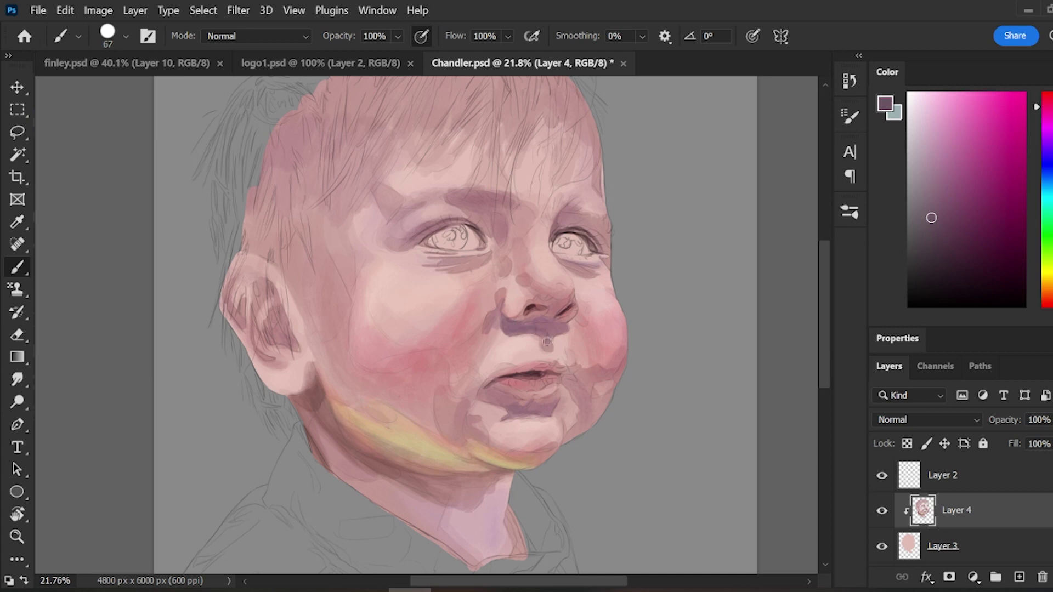
# - Soften the shadow under the nose and tint the nostrils and lips red with a 100 px brush at 12% opacity
pyautogui.keyDown('alt'); pyautogui.click(511, 326); pyautogui.keyUp('alt')
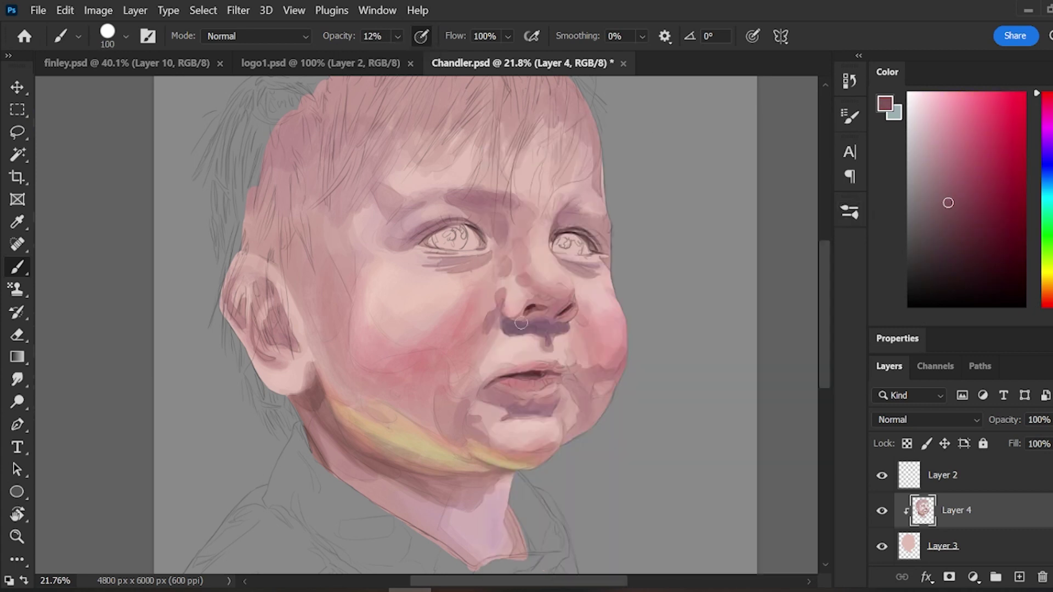
pyautogui.moveTo(521, 323); pyautogui.dragTo(549, 319)
pyautogui.click(987, 106)
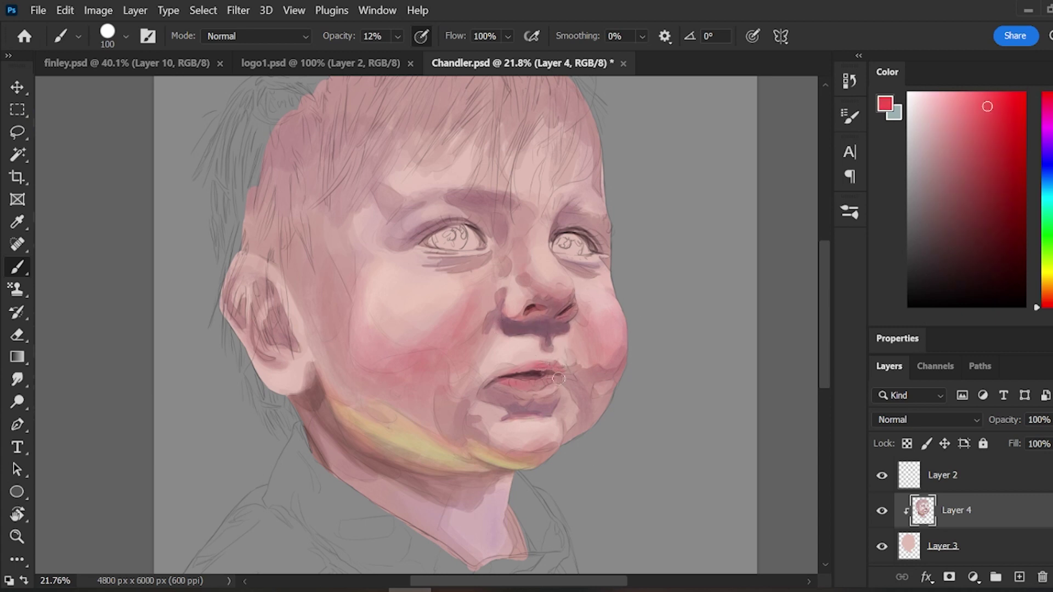
pyautogui.click(1046, 98)
pyautogui.click(935, 151)
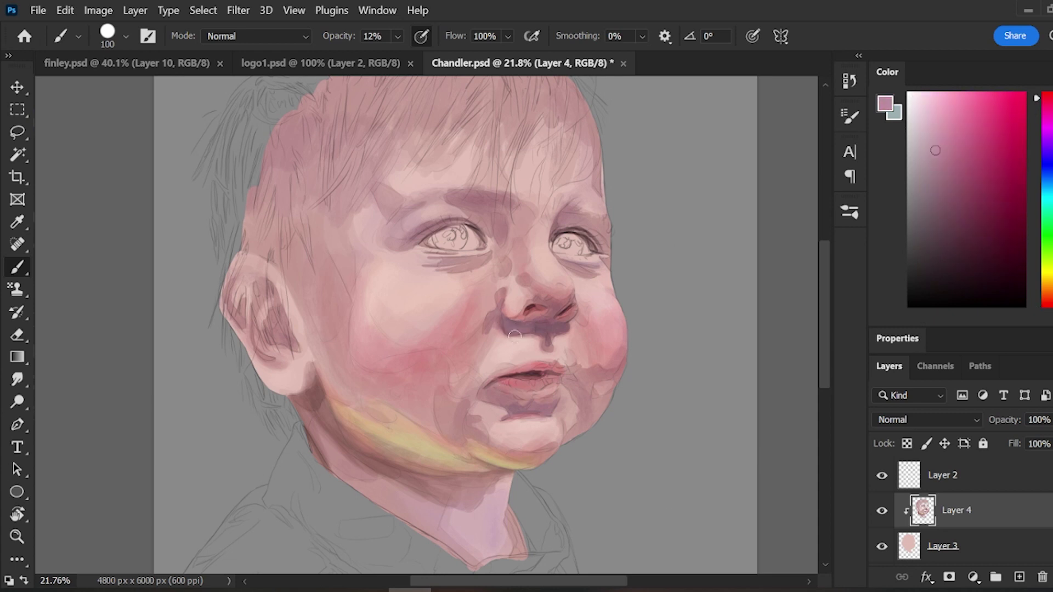
pyautogui.keyDown('alt'); pyautogui.click(609, 416); pyautogui.keyUp('alt')
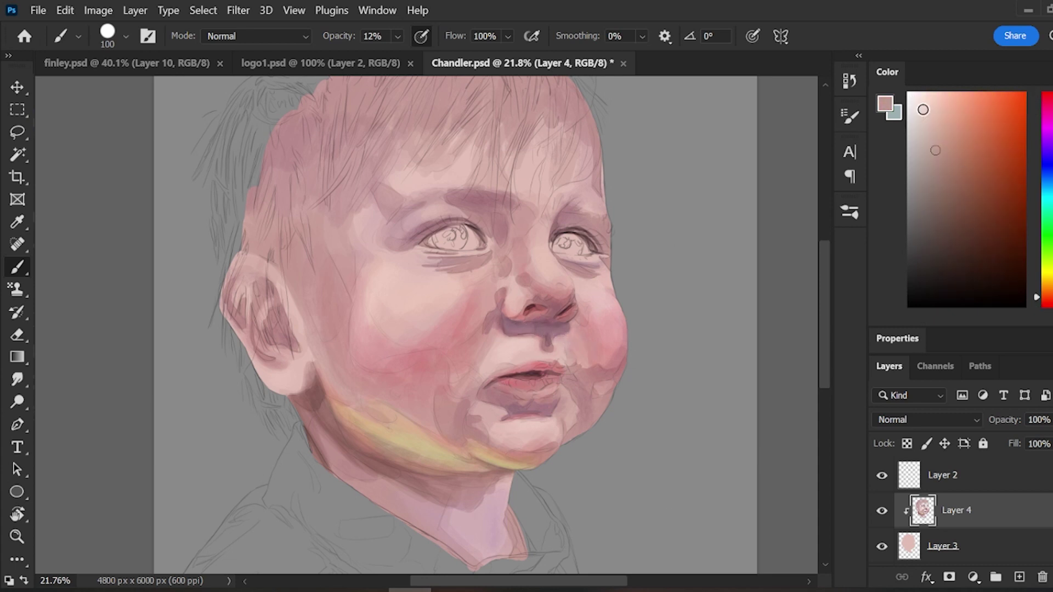
pyautogui.keyDown('alt'); pyautogui.click(545, 453); pyautogui.keyUp('alt')
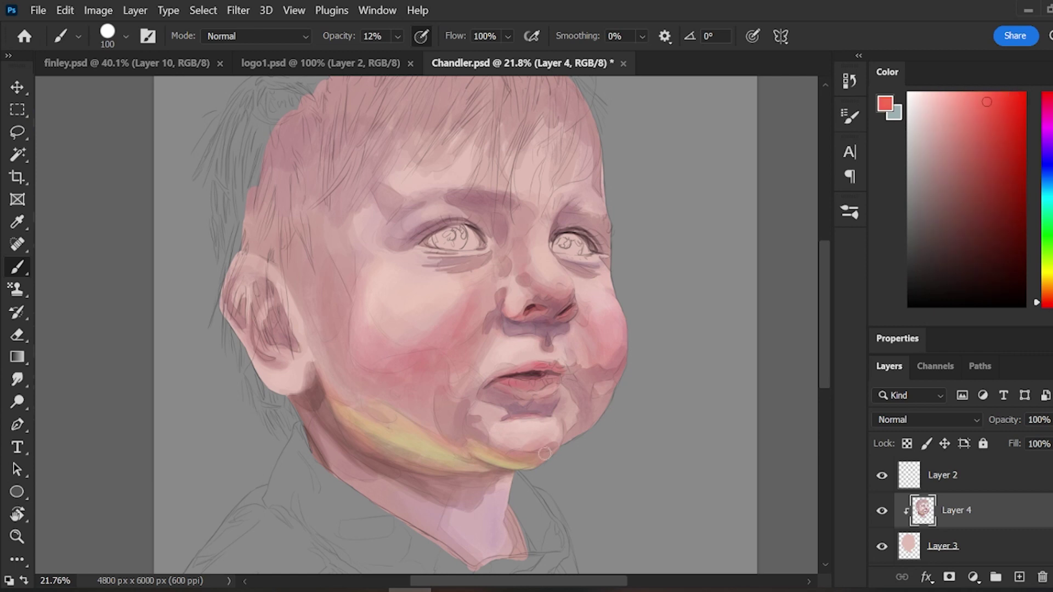
# - Paint crimson into the inner folds of the ear and over the brows, raising the brush opacity to 40%
pyautogui.click(1047, 94)
pyautogui.click(976, 158)
pyautogui.moveTo(296, 345); pyautogui.dragTo(276, 349)
pyautogui.scroll(-1, 932, 526)
pyautogui.click(882, 548)
pyautogui.click(881, 548)
pyautogui.moveTo(397, 36); pyautogui.dragTo(428, 57)
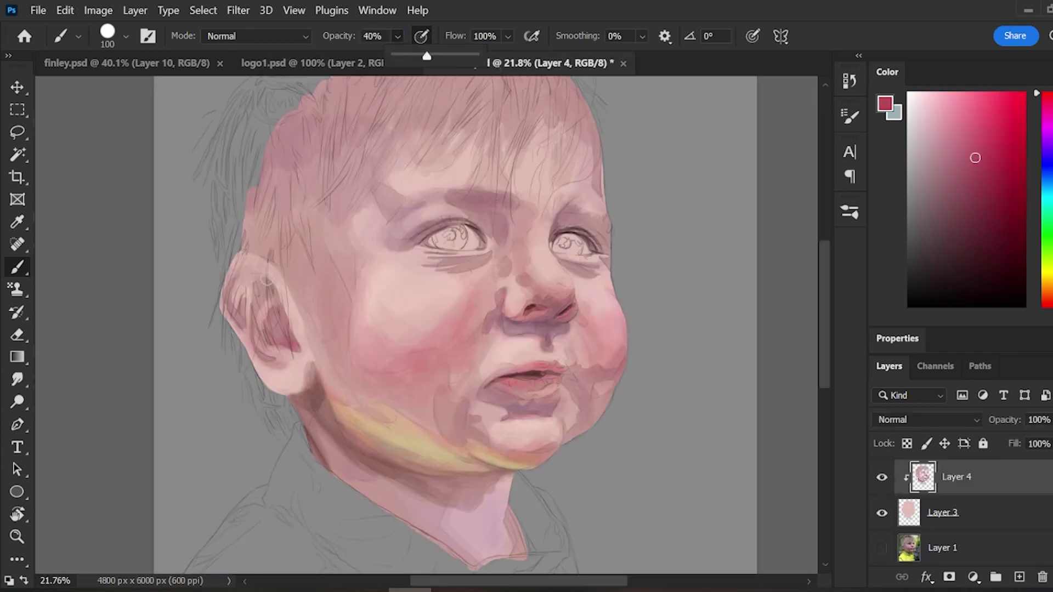
pyautogui.moveTo(231, 291); pyautogui.dragTo(243, 322)
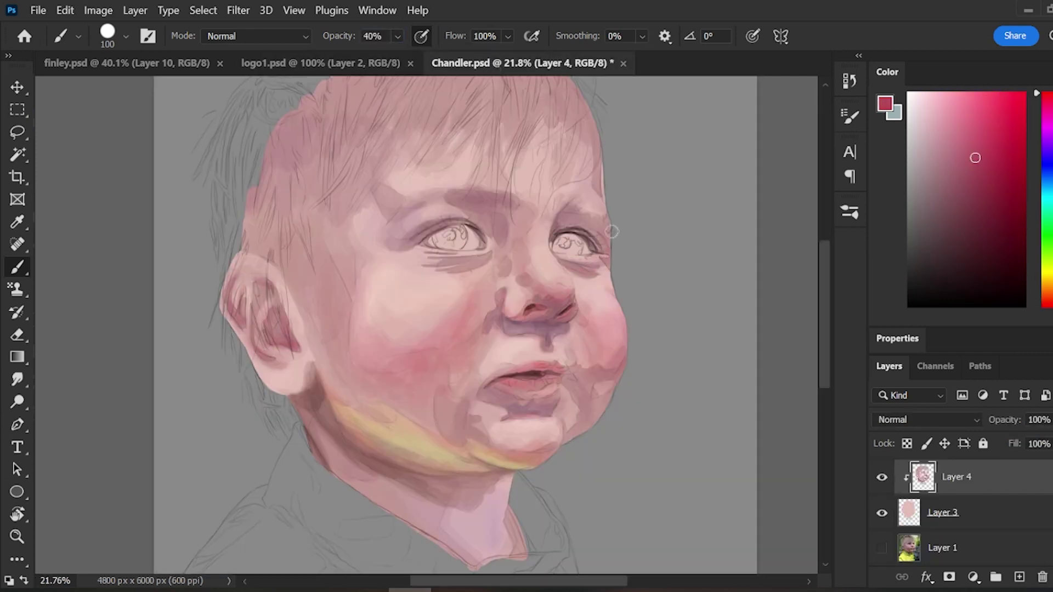
pyautogui.moveTo(600, 210); pyautogui.dragTo(576, 206)
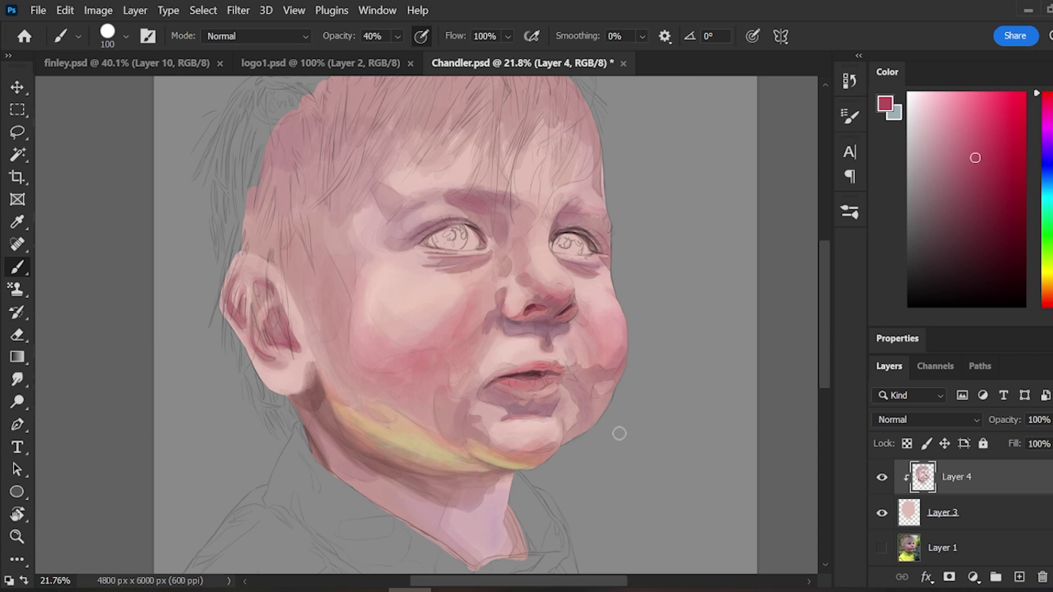
# - Darken the parting of the lips and the ear's inner folds with deep maroon using a 48 px brush, and save the file
pyautogui.click(969, 244)
pyautogui.moveTo(676, 379); pyautogui.dragTo(696, 373)
pyautogui.moveTo(695, 376); pyautogui.dragTo(694, 285)
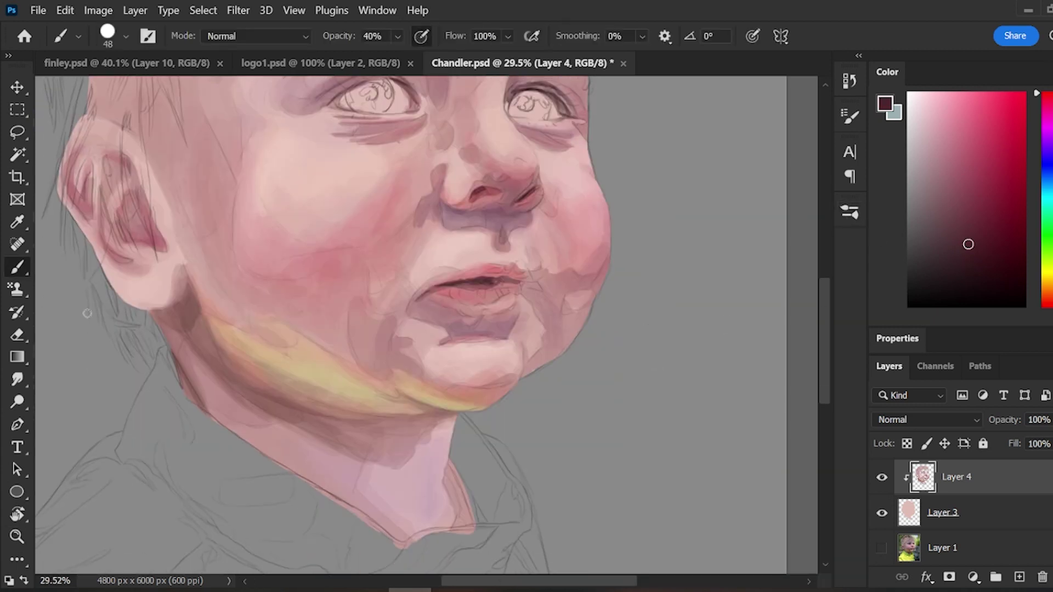
pyautogui.moveTo(480, 282); pyautogui.dragTo(519, 281)
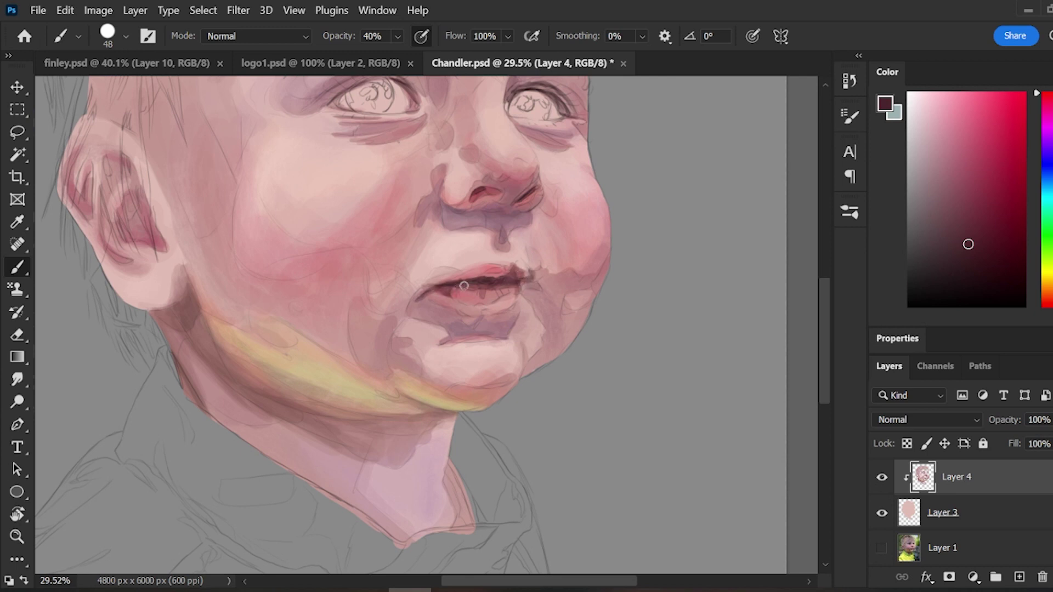
pyautogui.moveTo(159, 249)
pyautogui.mouseDown()
pyautogui.moveTo(149, 211)
pyautogui.moveTo(107, 159)
pyautogui.moveTo(82, 219)
pyautogui.mouseUp()
pyautogui.hotkey('ctrl', 's')
# - Shade below the lower lip and around the near mouth corner with a dark muted mauve and a 140 px brush
pyautogui.scroll(1, 493, 307)
pyautogui.click(940, 229)
pyautogui.click(850, 211)
pyautogui.moveTo(521, 177); pyautogui.dragTo(543, 177)
pyautogui.click(850, 211)
pyautogui.moveTo(455, 354); pyautogui.dragTo(499, 351)
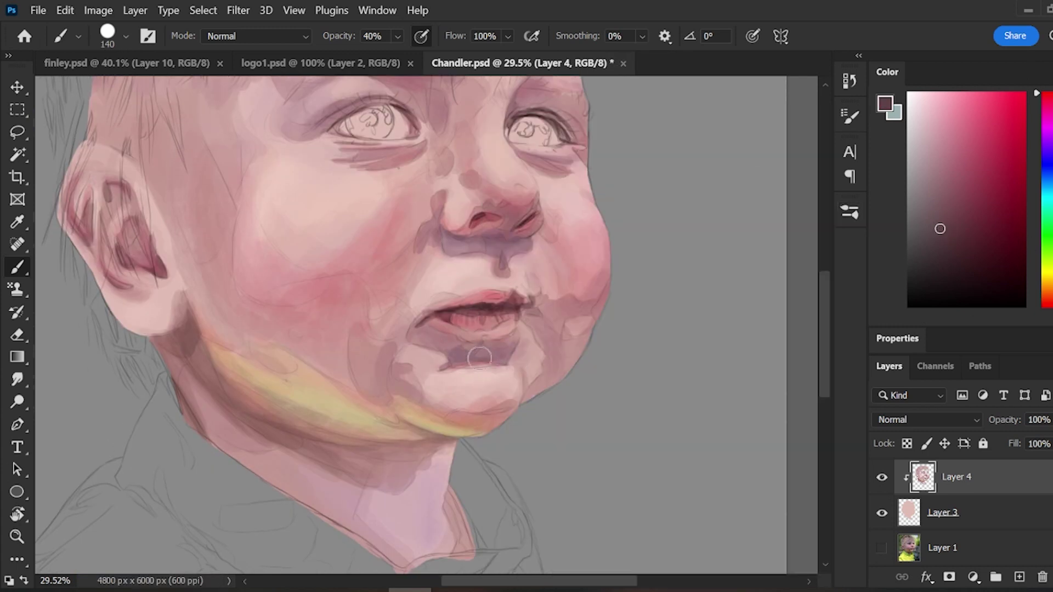
pyautogui.moveTo(425, 324)
pyautogui.mouseDown()
pyautogui.moveTo(453, 348)
pyautogui.moveTo(491, 336)
pyautogui.mouseUp()
pyautogui.moveTo(404, 323); pyautogui.dragTo(383, 387)
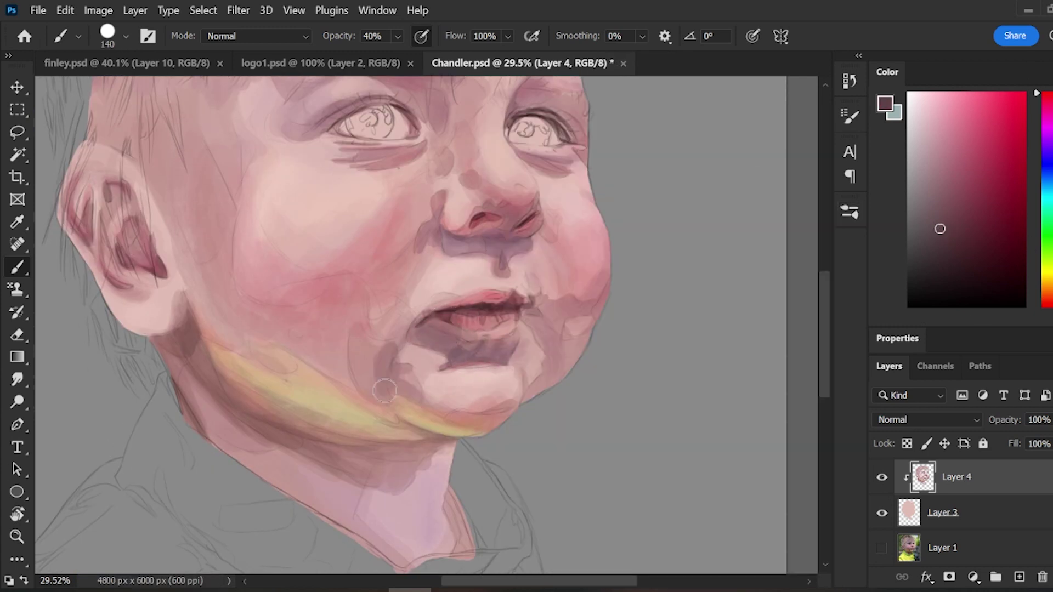
# - Extend the dark mauve shading along the jaw, beside the nose, down the far cheek and inside the ear
pyautogui.moveTo(428, 422)
pyautogui.mouseDown()
pyautogui.moveTo(302, 431)
pyautogui.moveTo(357, 463)
pyautogui.moveTo(181, 365)
pyautogui.mouseUp()
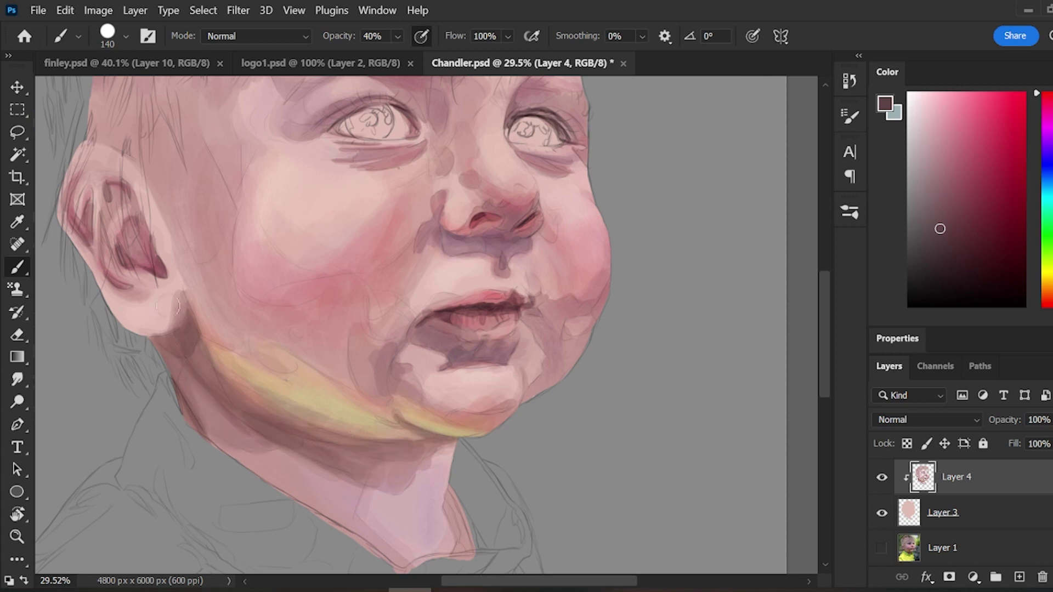
pyautogui.moveTo(439, 210)
pyautogui.mouseDown()
pyautogui.moveTo(455, 192)
pyautogui.moveTo(477, 219)
pyautogui.moveTo(527, 225)
pyautogui.moveTo(505, 235)
pyautogui.mouseUp()
pyautogui.moveTo(543, 353)
pyautogui.mouseDown()
pyautogui.moveTo(543, 307)
pyautogui.moveTo(526, 307)
pyautogui.moveTo(601, 329)
pyautogui.moveTo(520, 408)
pyautogui.moveTo(574, 354)
pyautogui.mouseUp()
pyautogui.moveTo(574, 353); pyautogui.dragTo(486, 428)
pyautogui.moveTo(143, 248); pyautogui.dragTo(143, 234)
# - Brush pale lavender over the forehead with a 221 px brush
pyautogui.click(1046, 117)
pyautogui.moveTo(826, 325); pyautogui.dragTo(826, 281)
pyautogui.click(924, 152)
pyautogui.click(1045, 136)
pyautogui.click(1046, 152)
pyautogui.click(924, 121)
pyautogui.press(']')
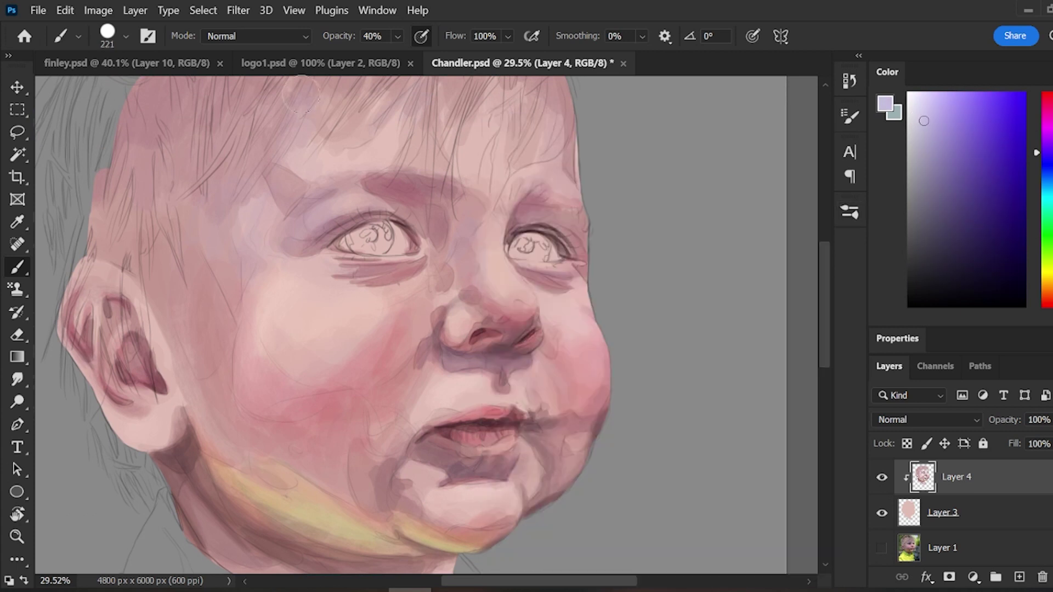
# - Tint the earlobe and the skin in front of the ear with a dusty pink
pyautogui.click(1045, 103)
pyautogui.click(935, 150)
pyautogui.moveTo(116, 417); pyautogui.dragTo(135, 431)
pyautogui.moveTo(158, 307); pyautogui.dragTo(155, 331)
pyautogui.click(920, 131)
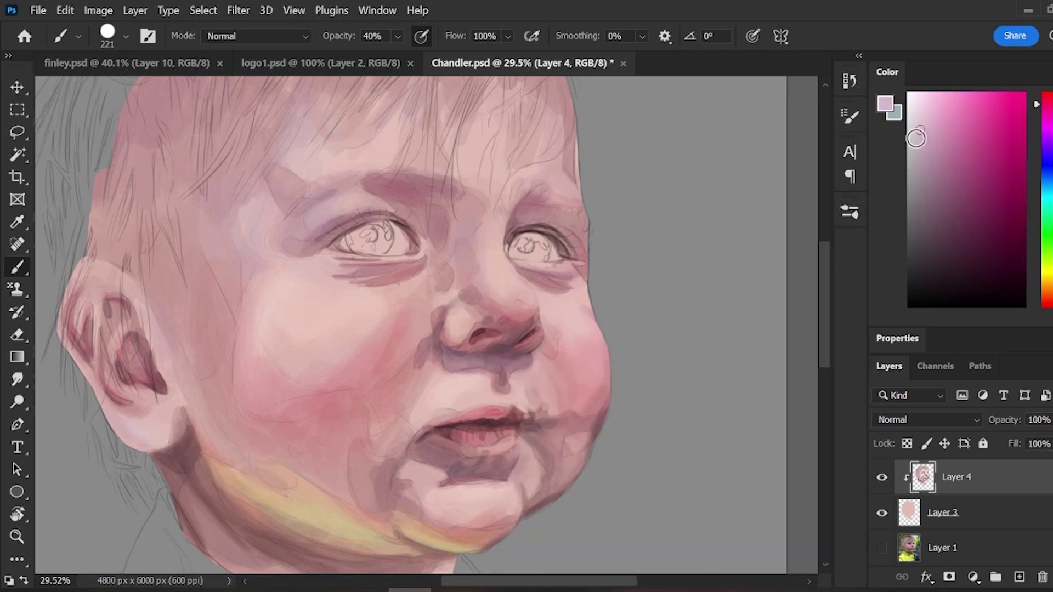
# - Paint pale pink highlights on the nostril wing and the tip of the nose with a 100 px brush
pyautogui.click(1046, 137)
pyautogui.click(1046, 306)
pyautogui.click(924, 103)
pyautogui.press('[')
pyautogui.press('[')
pyautogui.press('[')
pyautogui.press('[')
pyautogui.press('[')
pyautogui.moveTo(474, 314); pyautogui.dragTo(459, 333)
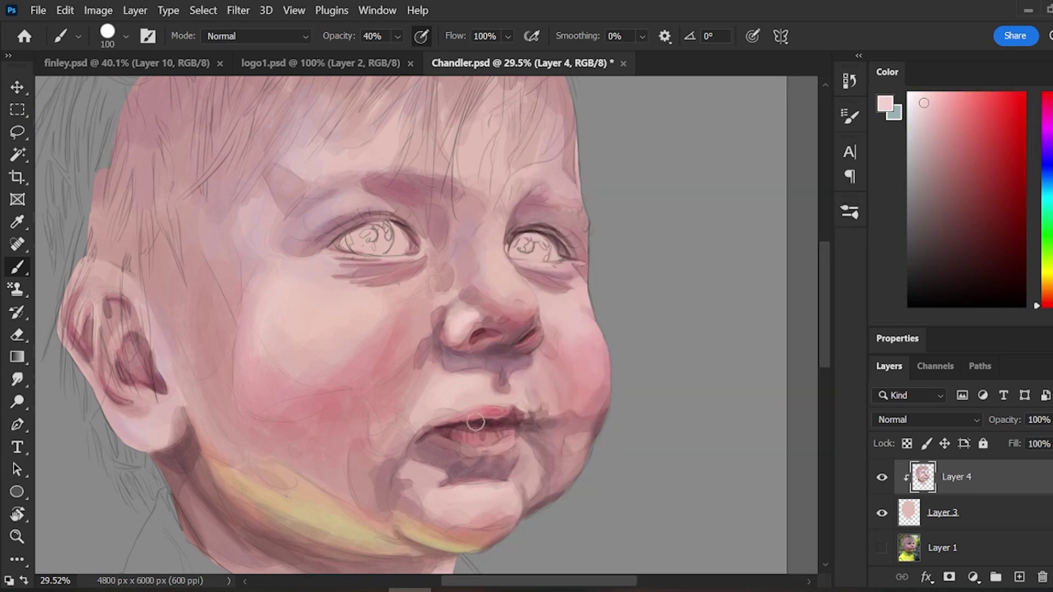
pyautogui.moveTo(498, 286); pyautogui.dragTo(514, 295)
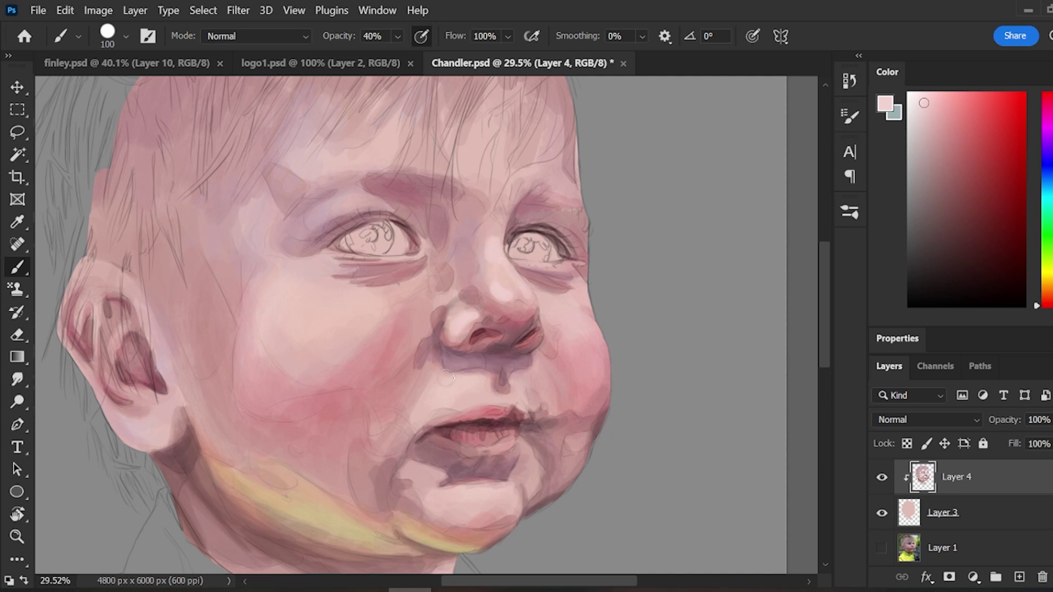
# - Add light pink highlights to the chin, the lower lip and the skin between the nose and mouth
pyautogui.click(976, 100)
pyautogui.click(929, 95)
pyautogui.moveTo(486, 448)
pyautogui.mouseDown()
pyautogui.moveTo(510, 437)
pyautogui.moveTo(507, 407)
pyautogui.moveTo(517, 471)
pyautogui.moveTo(462, 485)
pyautogui.moveTo(448, 531)
pyautogui.moveTo(458, 535)
pyautogui.mouseUp()
pyautogui.moveTo(549, 367)
pyautogui.mouseDown()
pyautogui.moveTo(519, 382)
pyautogui.moveTo(497, 360)
pyautogui.moveTo(451, 367)
pyautogui.moveTo(454, 349)
pyautogui.moveTo(425, 368)
pyautogui.mouseUp()
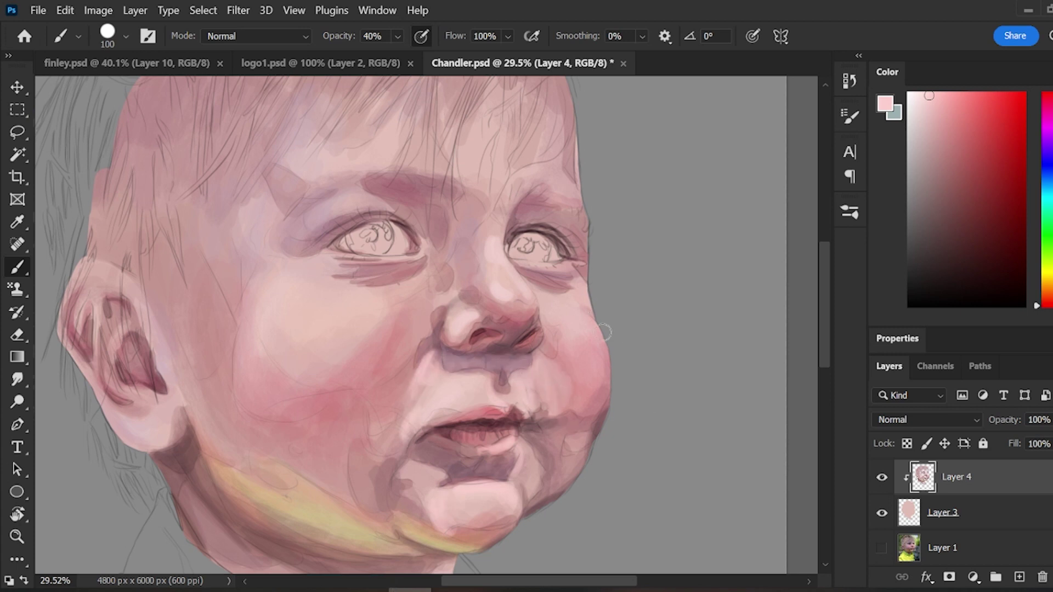
# - Brush light pink highlights around the far eye and brow and around the near eye's lids
pyautogui.moveTo(557, 288)
pyautogui.mouseDown()
pyautogui.moveTo(543, 280)
pyautogui.moveTo(575, 263)
pyautogui.mouseUp()
pyautogui.moveTo(568, 221); pyautogui.dragTo(579, 216)
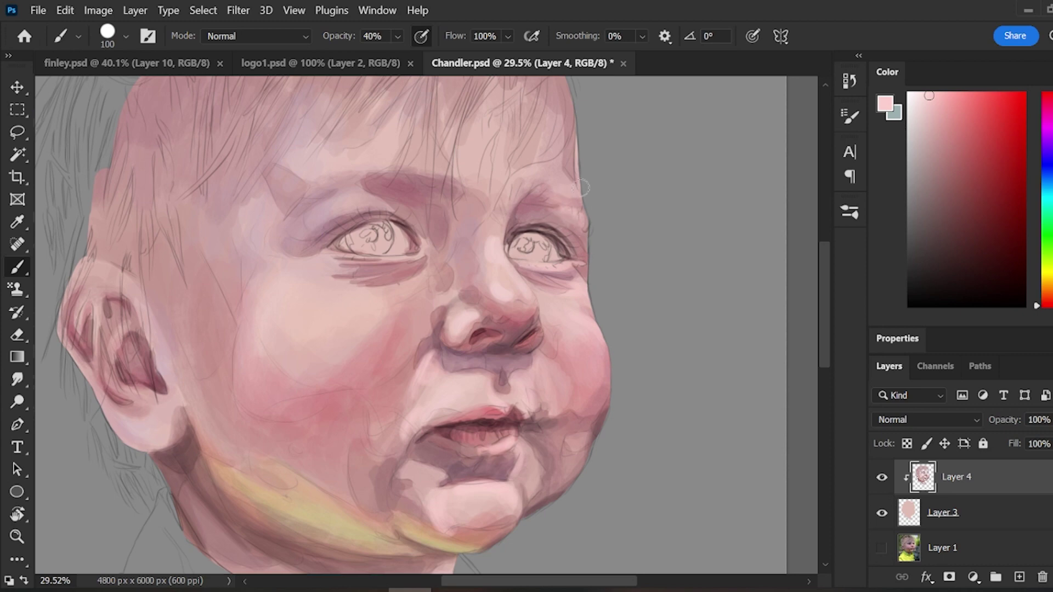
pyautogui.moveTo(437, 132); pyautogui.dragTo(396, 167)
pyautogui.moveTo(343, 198); pyautogui.dragTo(322, 214)
pyautogui.moveTo(420, 236); pyautogui.dragTo(416, 249)
pyautogui.moveTo(371, 264)
pyautogui.mouseDown()
pyautogui.moveTo(356, 270)
pyautogui.moveTo(379, 268)
pyautogui.mouseUp()
pyautogui.moveTo(354, 279); pyautogui.dragTo(398, 287)
# - Lighten the forehead, temple and skin in front of the ear with broad light pink strokes using a 199 px brush
pyautogui.moveTo(825, 318); pyautogui.dragTo(827, 283)
pyautogui.moveTo(317, 178); pyautogui.dragTo(307, 214)
pyautogui.moveTo(359, 165)
pyautogui.mouseDown()
pyautogui.moveTo(316, 237)
pyautogui.moveTo(351, 215)
pyautogui.mouseUp()
pyautogui.moveTo(399, 199); pyautogui.dragTo(334, 259)
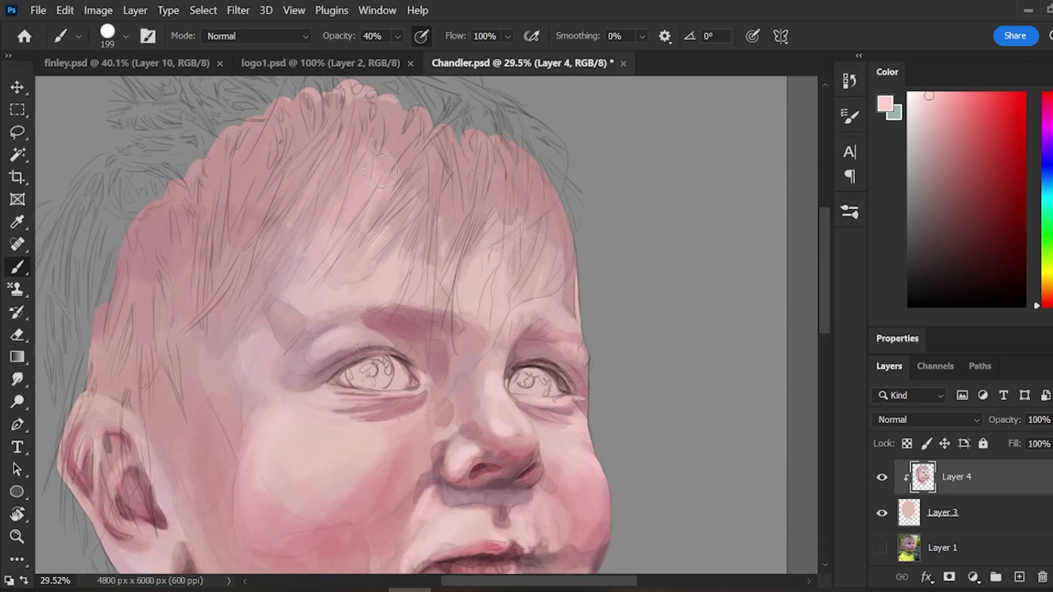
pyautogui.moveTo(344, 160); pyautogui.dragTo(337, 190)
pyautogui.moveTo(264, 202); pyautogui.dragTo(204, 341)
pyautogui.moveTo(204, 233); pyautogui.dragTo(168, 302)
pyautogui.moveTo(184, 370); pyautogui.dragTo(149, 455)
pyautogui.moveTo(412, 147)
pyautogui.mouseDown()
pyautogui.moveTo(431, 208)
pyautogui.moveTo(464, 228)
pyautogui.mouseUp()
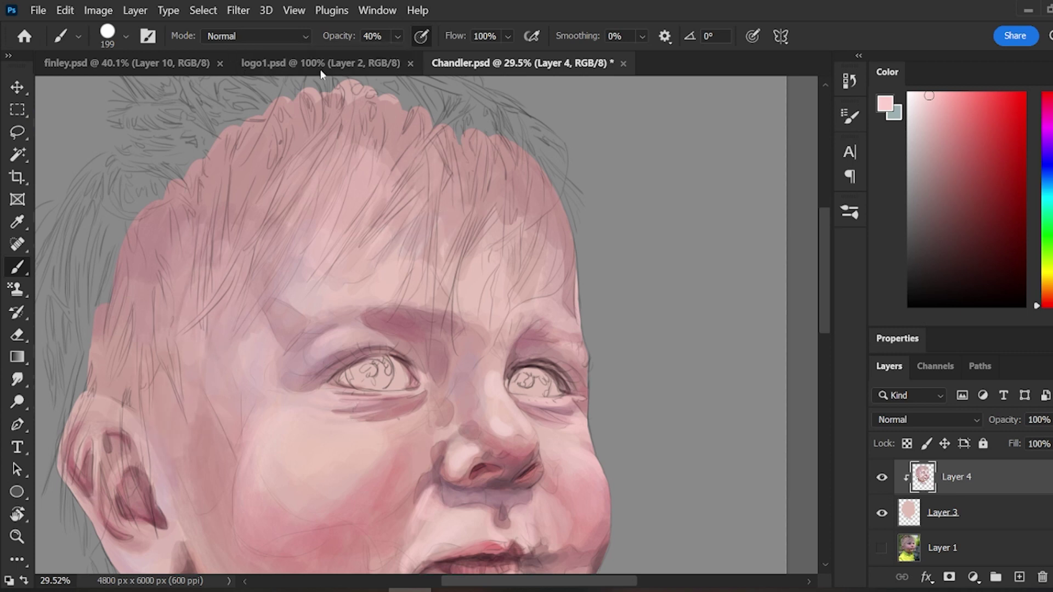
pyautogui.moveTo(222, 201); pyautogui.dragTo(184, 243)
pyautogui.moveTo(276, 153); pyautogui.dragTo(247, 189)
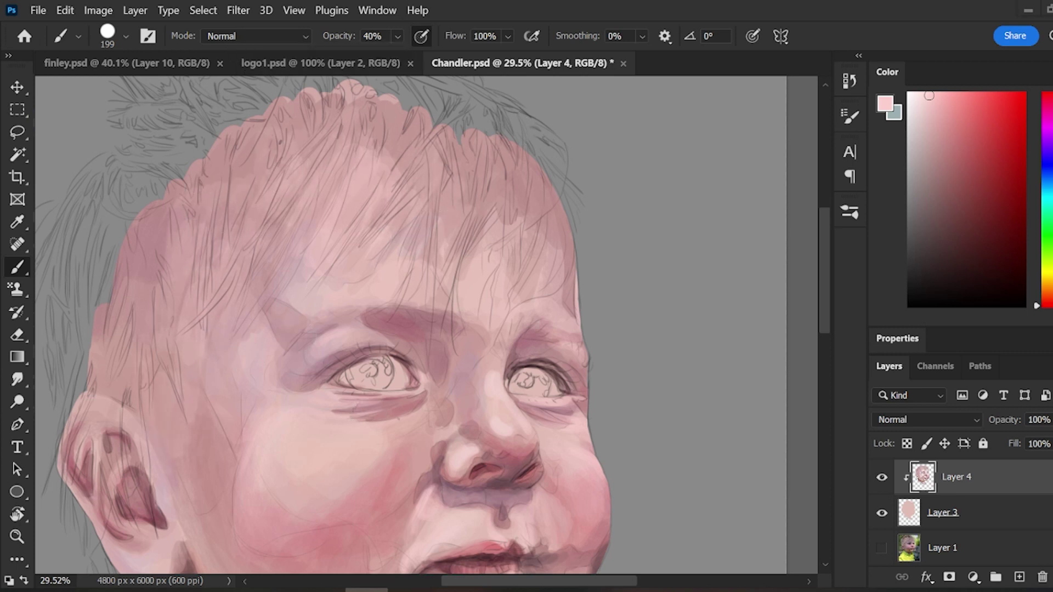
pyautogui.moveTo(416, 153)
pyautogui.mouseDown()
pyautogui.moveTo(483, 236)
pyautogui.moveTo(548, 281)
pyautogui.mouseUp()
# - Shade the forehead beneath the hair strands with a muted mauve and save the file
pyautogui.click(941, 185)
pyautogui.moveTo(402, 192); pyautogui.dragTo(351, 247)
pyautogui.moveTo(343, 205); pyautogui.dragTo(307, 255)
pyautogui.click(735, 505)
pyautogui.scroll(-2, 427, 323)
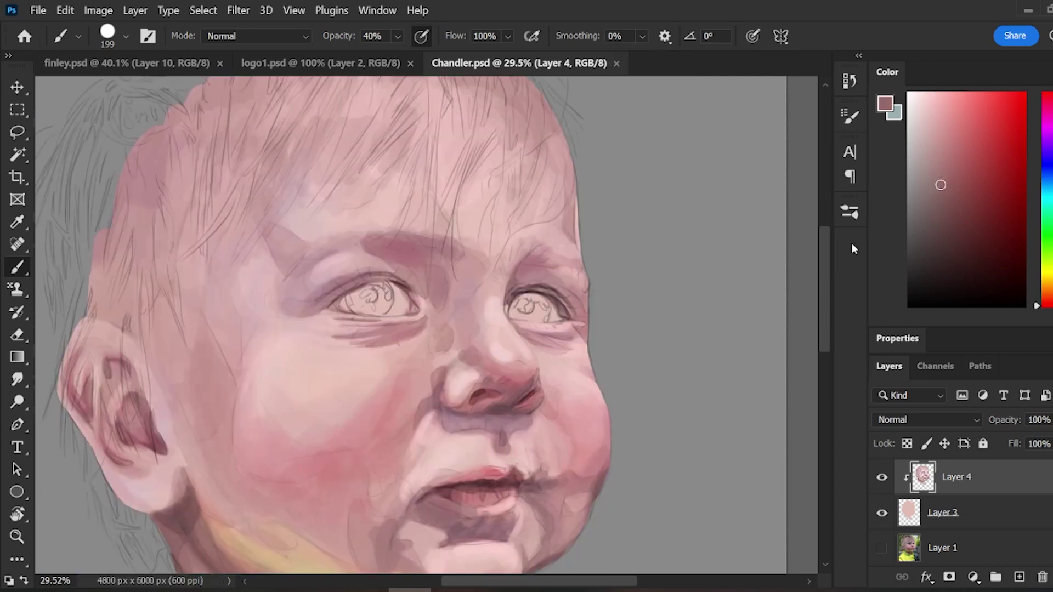
# - Switch to the Hard Round Pressure Size brush and set its size to 32 px
pyautogui.click(850, 212)
pyautogui.click(570, 465)
pyautogui.click(711, 266)
pyautogui.click(516, 176)
pyautogui.click(850, 213)
pyautogui.click(1019, 577)
pyautogui.click(1047, 286)
pyautogui.click(922, 116)
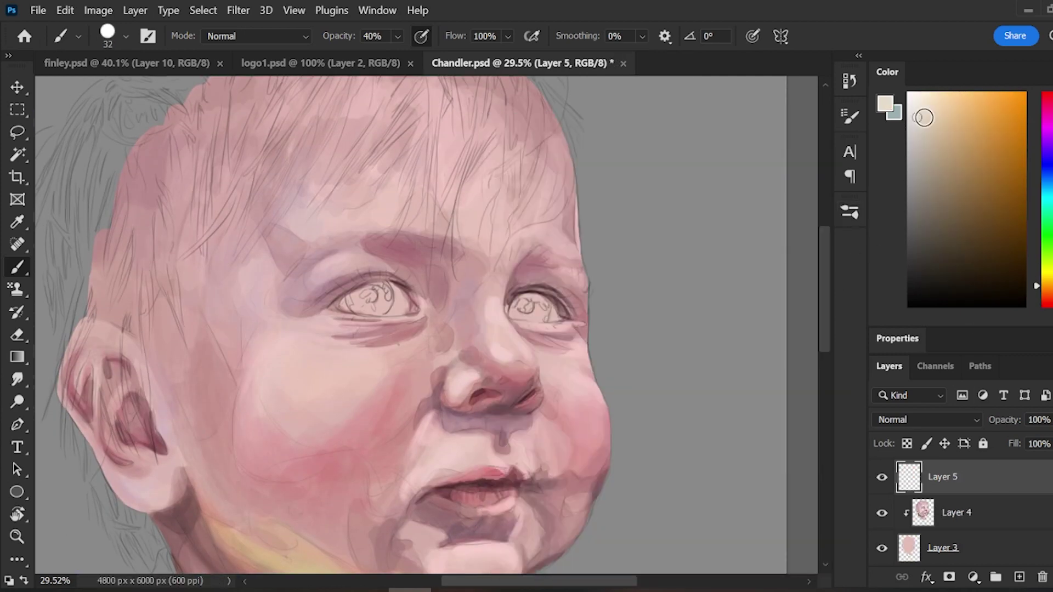
pyautogui.moveTo(940, 480); pyautogui.dragTo(1042, 577)
# - Touch up the lips with coral red and add a pale highlight at the outer corner of the far eye
pyautogui.click(913, 101)
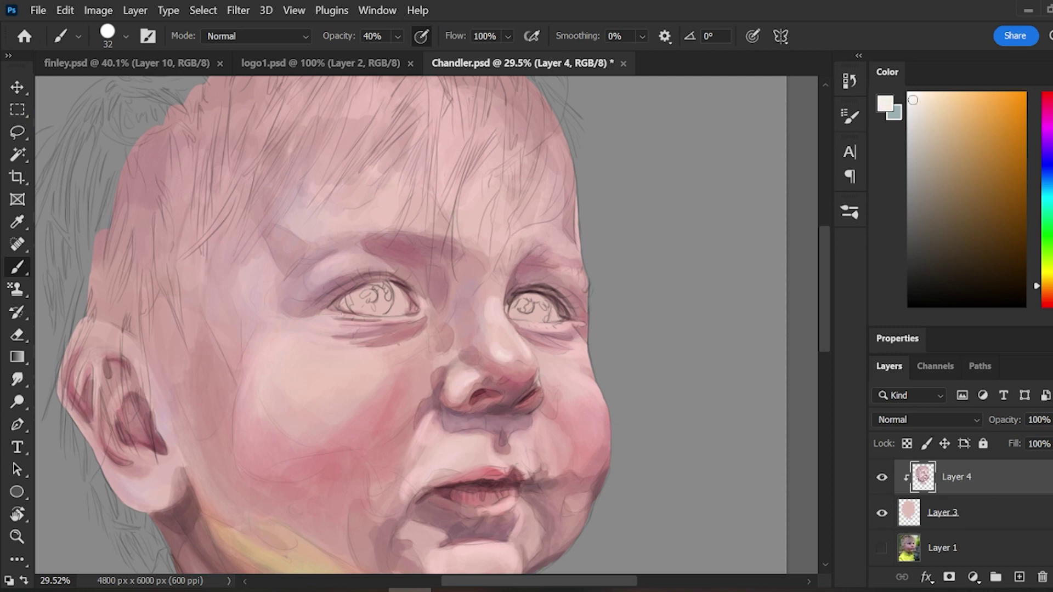
pyautogui.scroll(-2, 324, 439)
pyautogui.click(1046, 307)
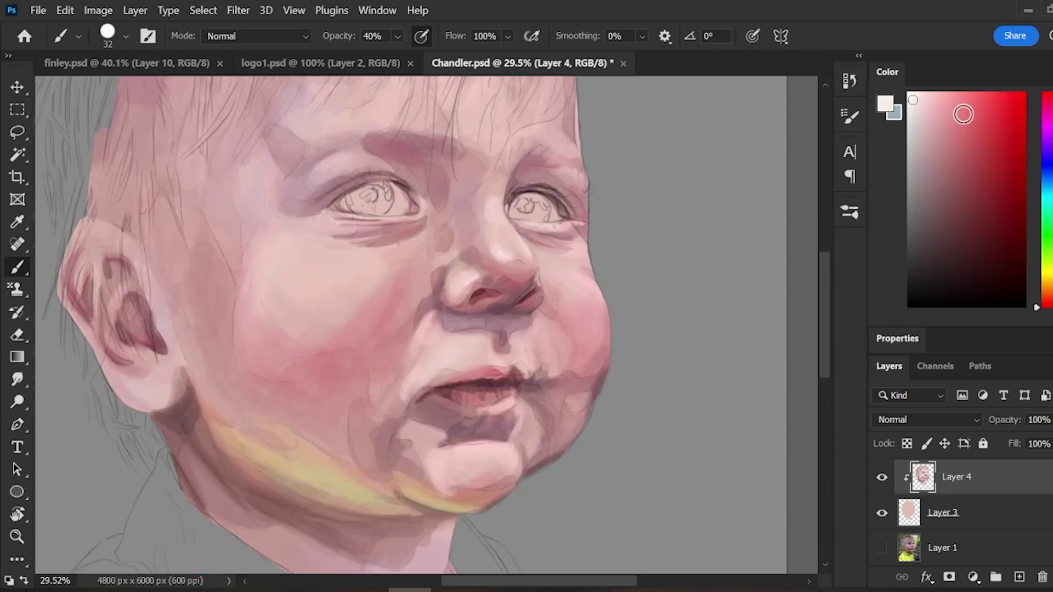
pyautogui.click(939, 97)
pyautogui.keyDown('alt'); pyautogui.click(516, 391); pyautogui.keyUp('alt')
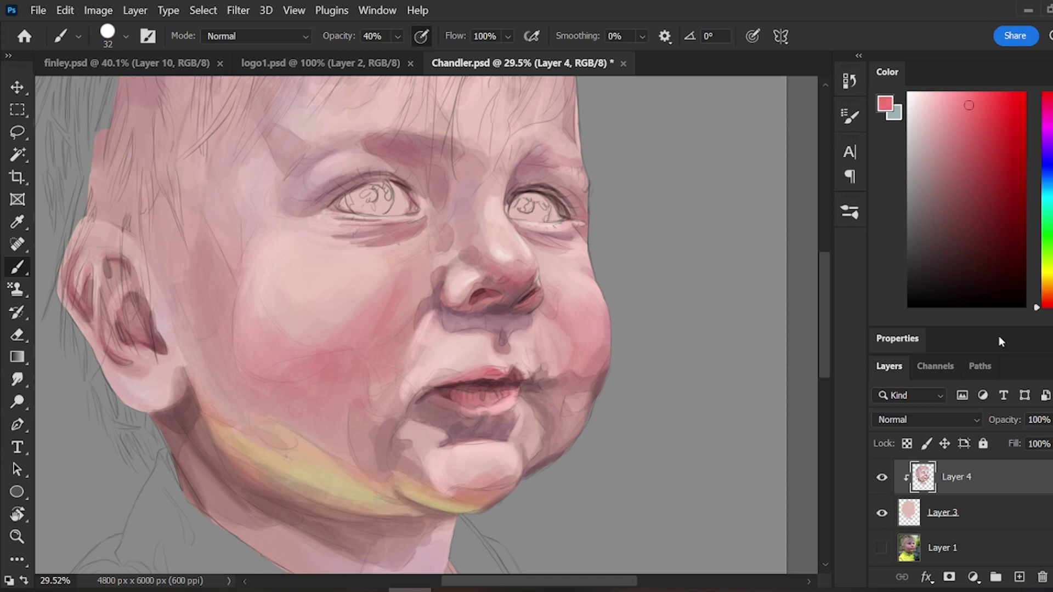
# - Darken the outer corner of the far eye with a deep maroon using a 74 px brush
pyautogui.click(985, 117)
pyautogui.moveTo(184, 385); pyautogui.dragTo(172, 393)
pyautogui.click(849, 212)
pyautogui.click(570, 150)
pyautogui.click(850, 212)
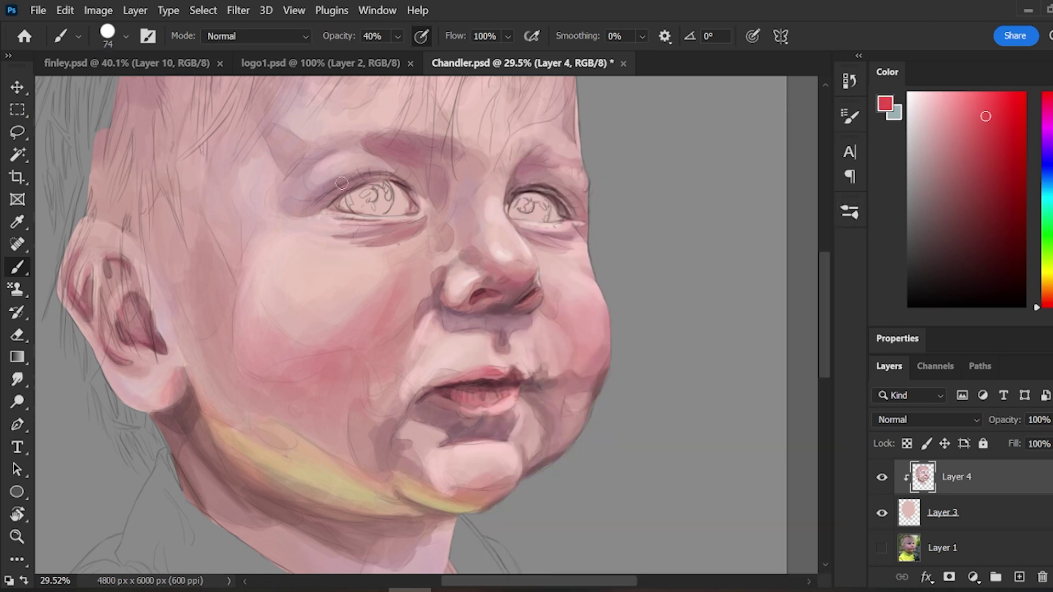
pyautogui.keyDown('alt'); pyautogui.click(562, 211); pyautogui.keyUp('alt')
pyautogui.moveTo(546, 196); pyautogui.dragTo(571, 207)
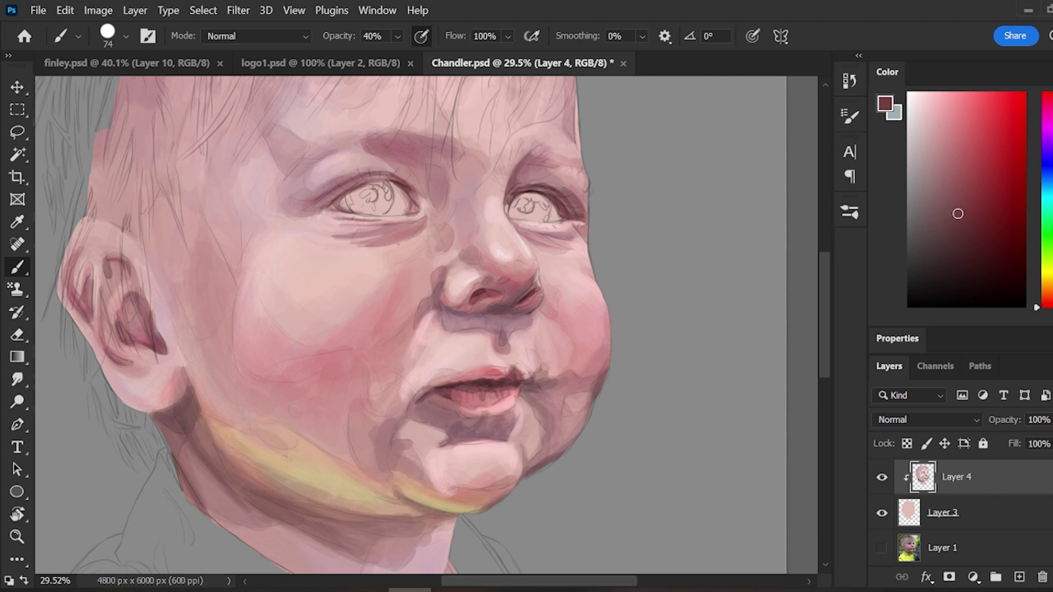
# - Deepen the ear hollow, the shadow below the earlobe and the lips with dark red and crimson tones
pyautogui.moveTo(130, 321); pyautogui.dragTo(148, 329)
pyautogui.click(981, 173)
pyautogui.moveTo(193, 411); pyautogui.dragTo(162, 413)
pyautogui.moveTo(457, 384)
pyautogui.mouseDown()
pyautogui.moveTo(485, 376)
pyautogui.moveTo(508, 389)
pyautogui.moveTo(486, 372)
pyautogui.moveTo(504, 374)
pyautogui.moveTo(447, 404)
pyautogui.mouseUp()
pyautogui.click(1046, 94)
pyautogui.click(961, 197)
pyautogui.moveTo(514, 396); pyautogui.dragTo(512, 407)
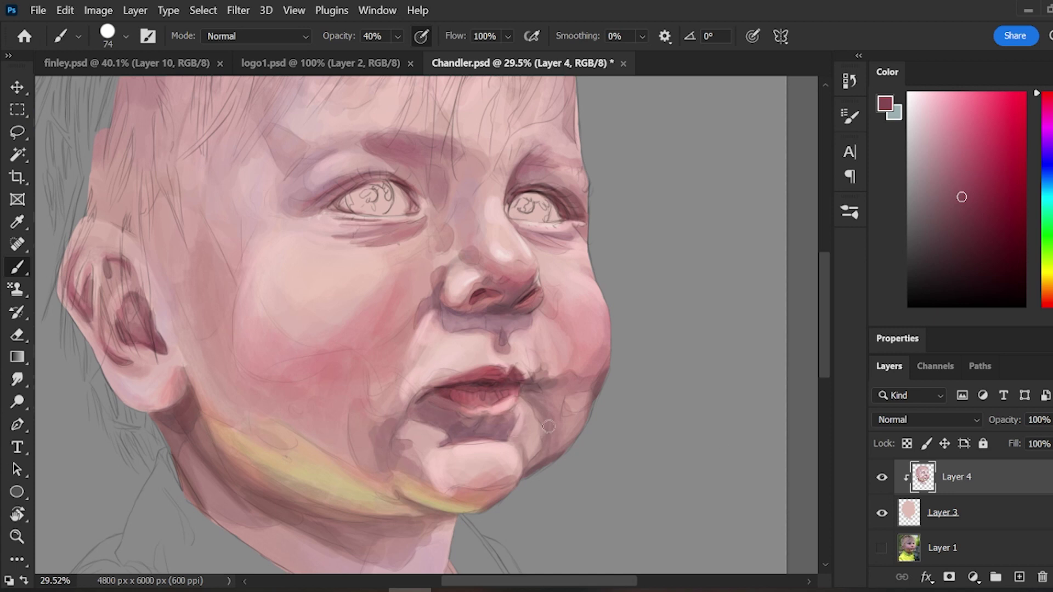
# - Shade the far jaw edge and near upper eyelid with dark crimson, and rework the upper lip in pink
pyautogui.moveTo(563, 447); pyautogui.dragTo(574, 432)
pyautogui.moveTo(340, 191)
pyautogui.mouseDown()
pyautogui.moveTo(391, 178)
pyautogui.moveTo(354, 182)
pyautogui.mouseUp()
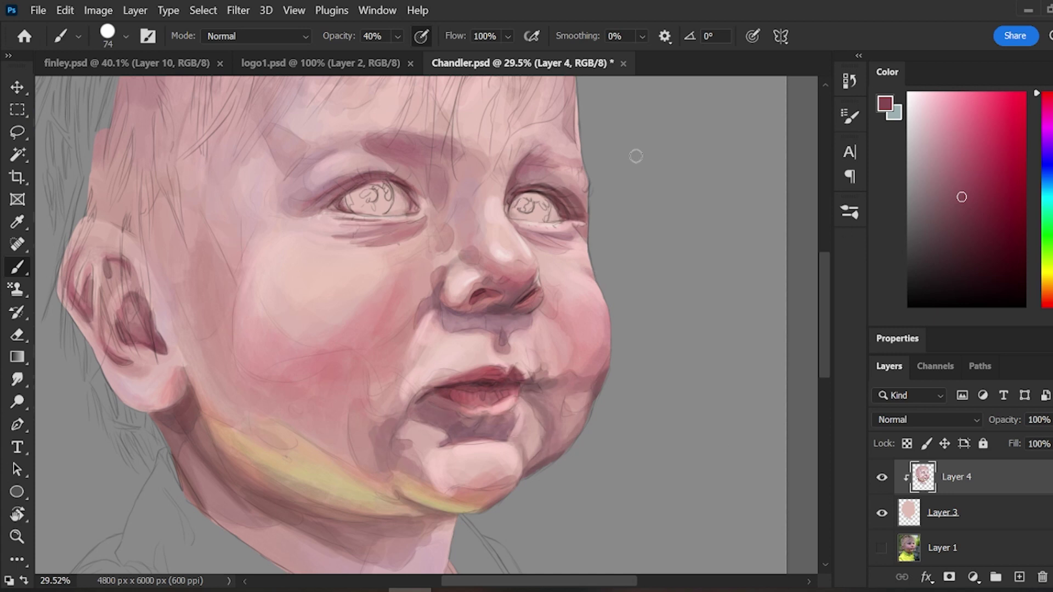
pyautogui.click(945, 129)
pyautogui.click(955, 111)
pyautogui.moveTo(498, 369)
pyautogui.mouseDown()
pyautogui.moveTo(454, 377)
pyautogui.moveTo(517, 371)
pyautogui.moveTo(522, 392)
pyautogui.mouseUp()
# - Darken the mouth line, nostrils and groove above the lip with dark plum using a 38 px brush, and save the file
pyautogui.click(963, 225)
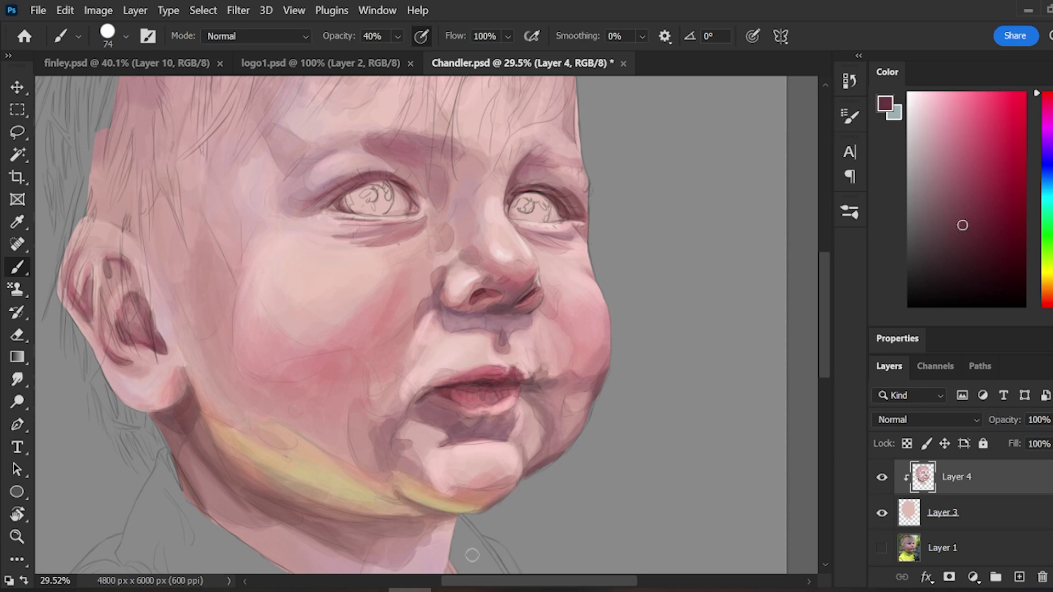
pyautogui.click(849, 211)
pyautogui.click(850, 212)
pyautogui.moveTo(431, 392); pyautogui.dragTo(490, 383)
pyautogui.keyDown('alt'); pyautogui.click(483, 293); pyautogui.keyUp('alt')
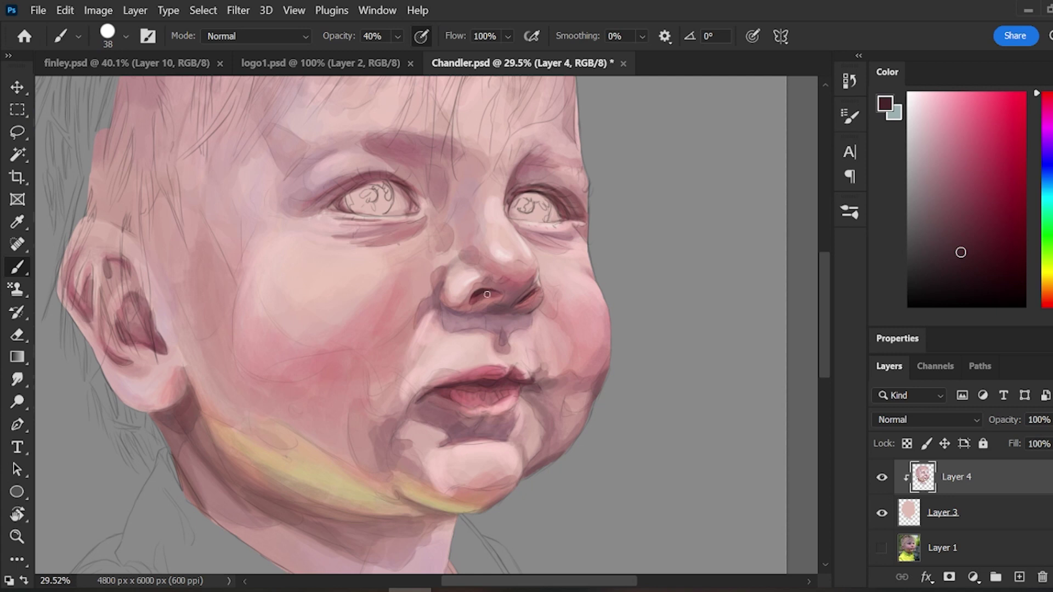
pyautogui.moveTo(536, 292)
pyautogui.mouseDown()
pyautogui.moveTo(514, 310)
pyautogui.moveTo(503, 345)
pyautogui.mouseUp()
pyautogui.hotkey('ctrl', 's')
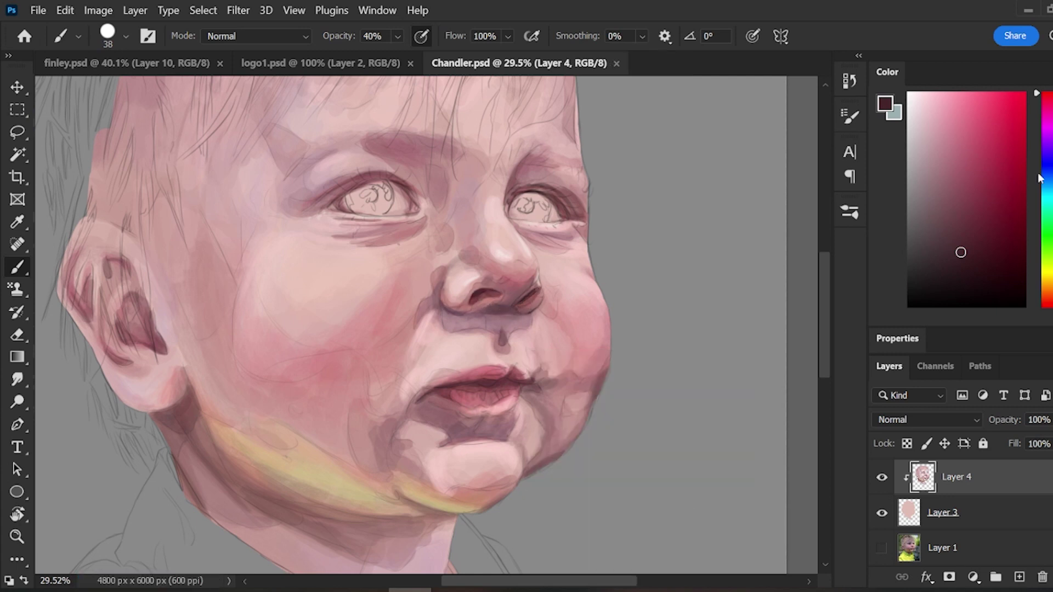
# - Warm the nostril openings with red and deepen them with a very dark maroon
pyautogui.click(1048, 306)
pyautogui.moveTo(992, 123)
pyautogui.mouseDown()
pyautogui.moveTo(1015, 149)
pyautogui.moveTo(975, 121)
pyautogui.mouseUp()
pyautogui.moveTo(476, 302); pyautogui.dragTo(486, 298)
pyautogui.moveTo(979, 233); pyautogui.dragTo(999, 253)
pyautogui.moveTo(477, 299)
pyautogui.mouseDown()
pyautogui.moveTo(521, 302)
pyautogui.moveTo(502, 282)
pyautogui.moveTo(519, 287)
pyautogui.moveTo(458, 311)
pyautogui.moveTo(541, 301)
pyautogui.mouseUp()
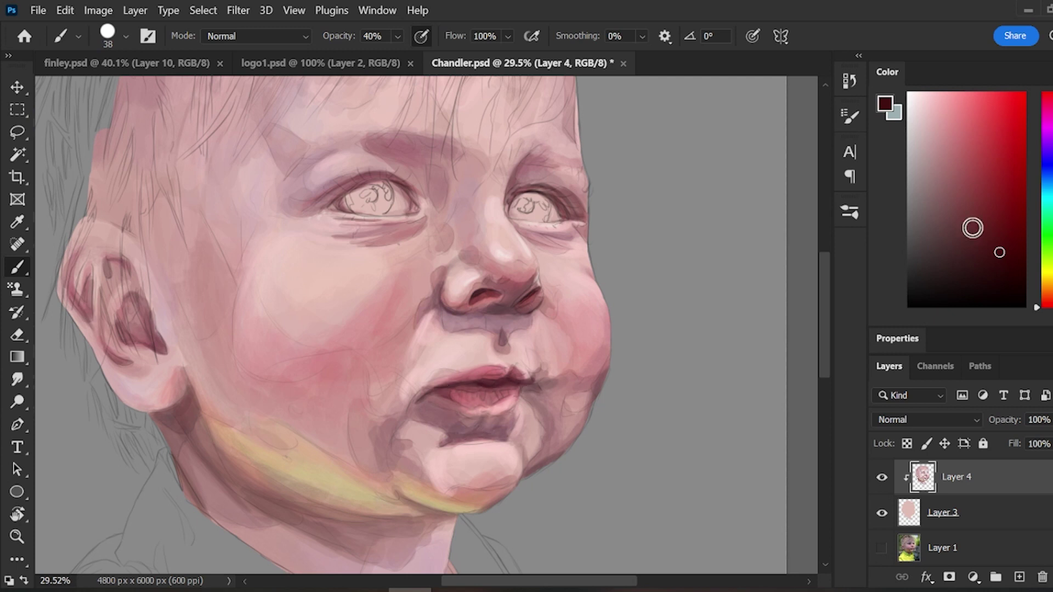
# - Reinforce the shadow below the near nostril with a muted plum sampled from the area
pyautogui.click(1036, 160)
pyautogui.click(913, 110)
pyautogui.click(1037, 144)
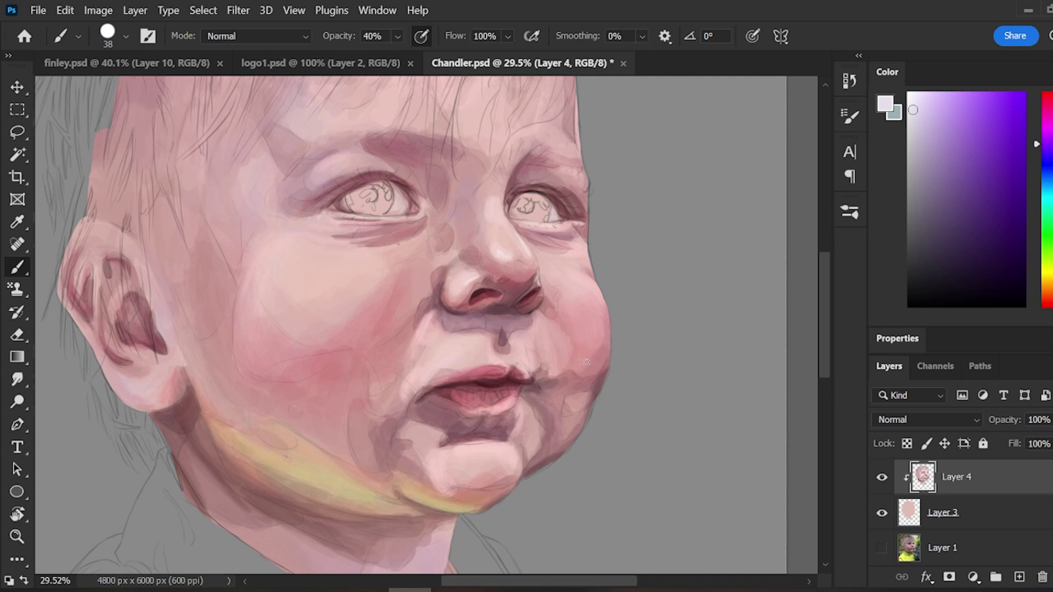
pyautogui.keyDown('alt'); pyautogui.click(477, 318); pyautogui.keyUp('alt')
pyautogui.moveTo(454, 323); pyautogui.dragTo(446, 325)
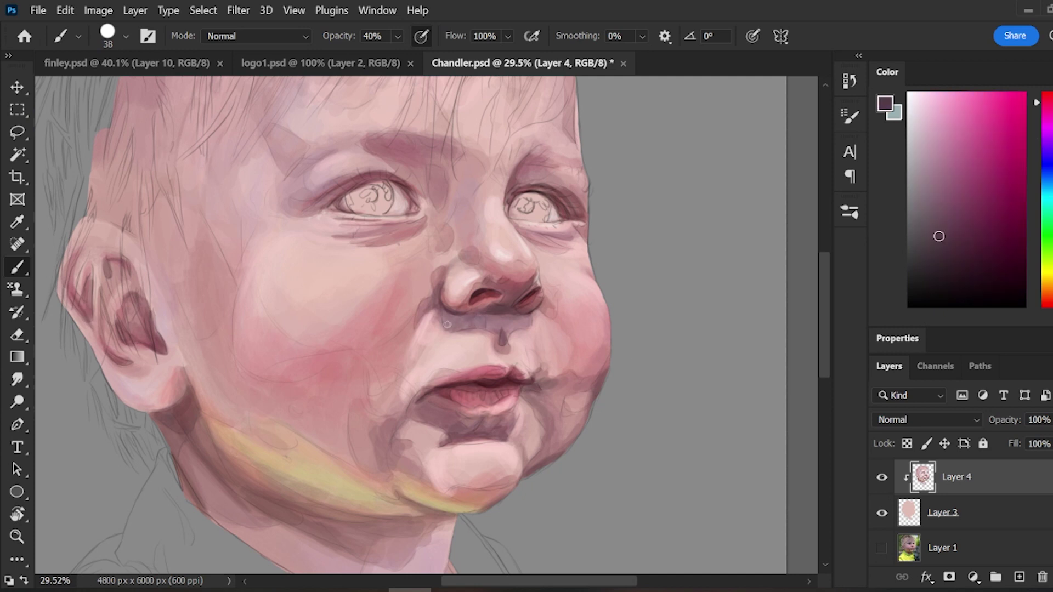
# - Set the brush opacity to 100% and define the upper lid line of the near eye in dark plum
pyautogui.click(956, 252)
pyautogui.press('0')
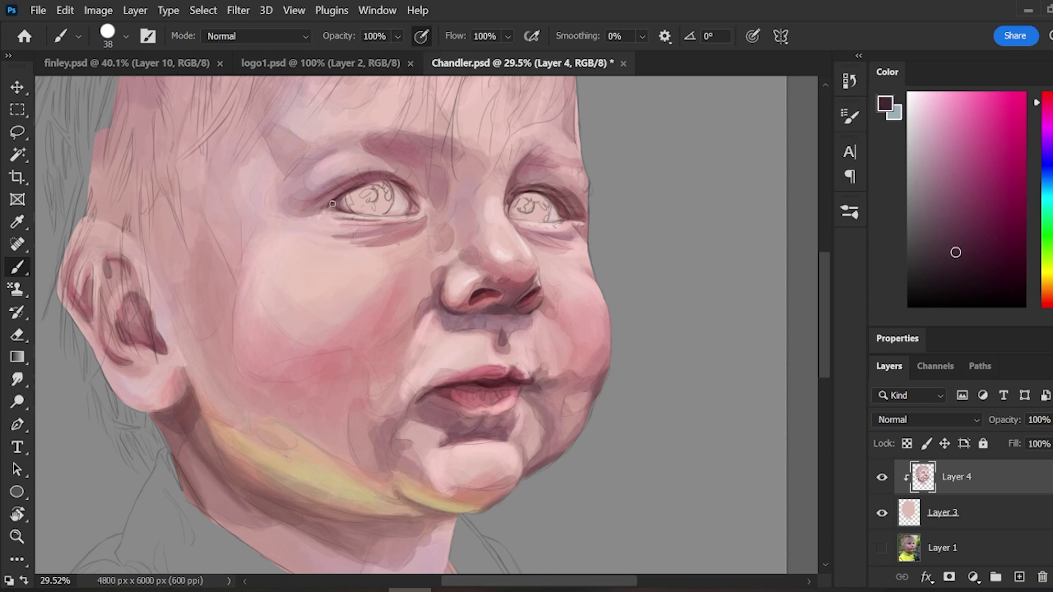
pyautogui.moveTo(352, 182); pyautogui.dragTo(318, 199)
pyautogui.moveTo(340, 187)
pyautogui.mouseDown()
pyautogui.moveTo(380, 176)
pyautogui.moveTo(413, 193)
pyautogui.mouseUp()
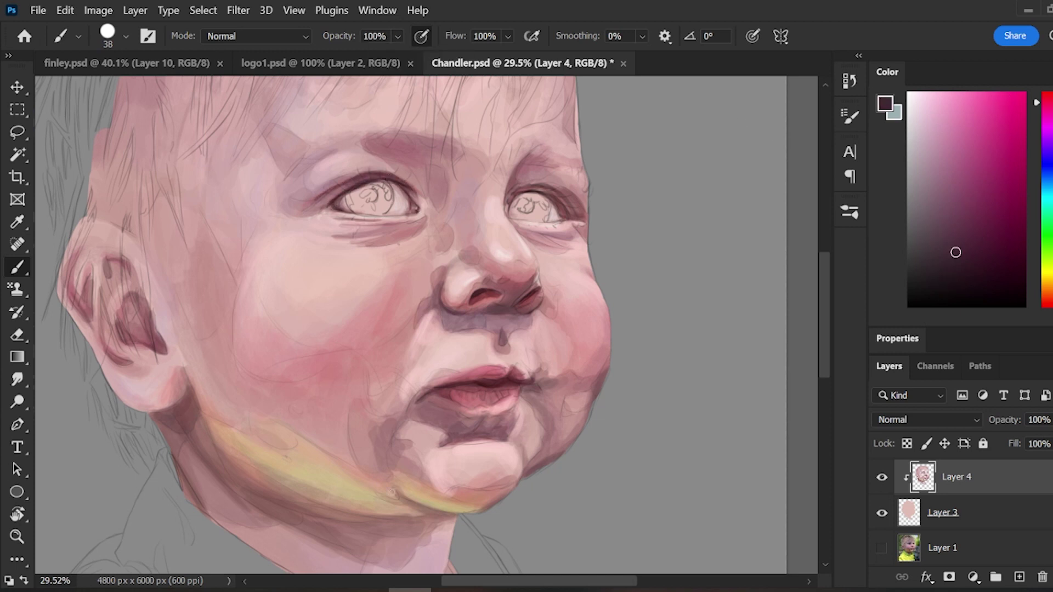
# - Outline the upper lid and outer corner of the far eye with a near-black plum
pyautogui.keyDown('alt'); pyautogui.click(296, 411); pyautogui.keyUp('alt')
pyautogui.click(947, 262)
pyautogui.moveTo(518, 189)
pyautogui.mouseDown()
pyautogui.moveTo(509, 203)
pyautogui.moveTo(542, 188)
pyautogui.mouseUp()
pyautogui.moveTo(523, 189)
pyautogui.mouseDown()
pyautogui.moveTo(560, 206)
pyautogui.moveTo(563, 221)
pyautogui.mouseUp()
pyautogui.moveTo(559, 221)
pyautogui.mouseDown()
pyautogui.moveTo(533, 222)
pyautogui.moveTo(559, 203)
pyautogui.mouseUp()
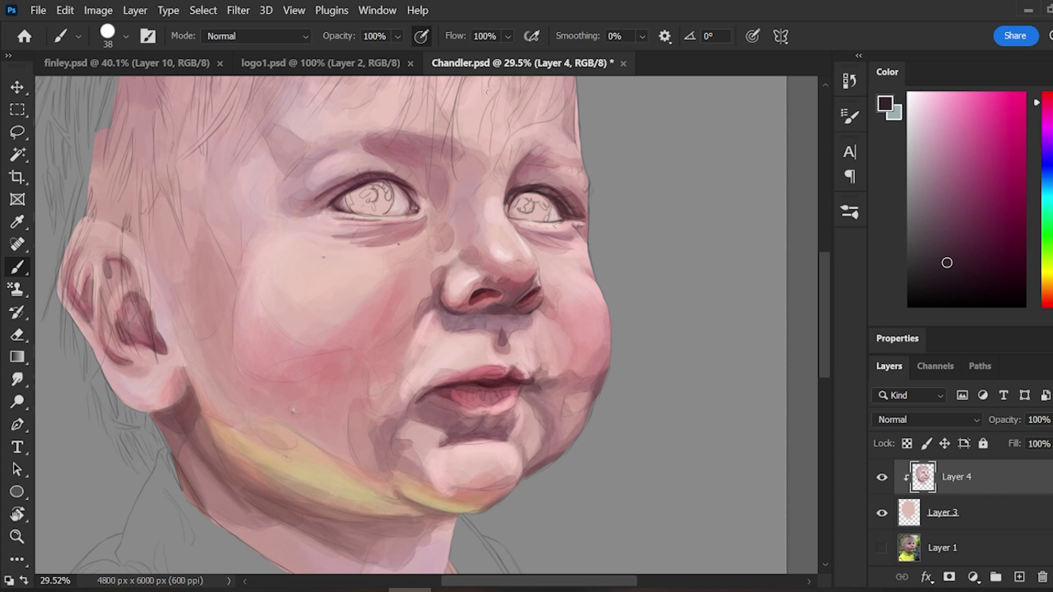
# - Paint the whites of both eyes with light grey and pale cream tones
pyautogui.scroll(2, 824, 310)
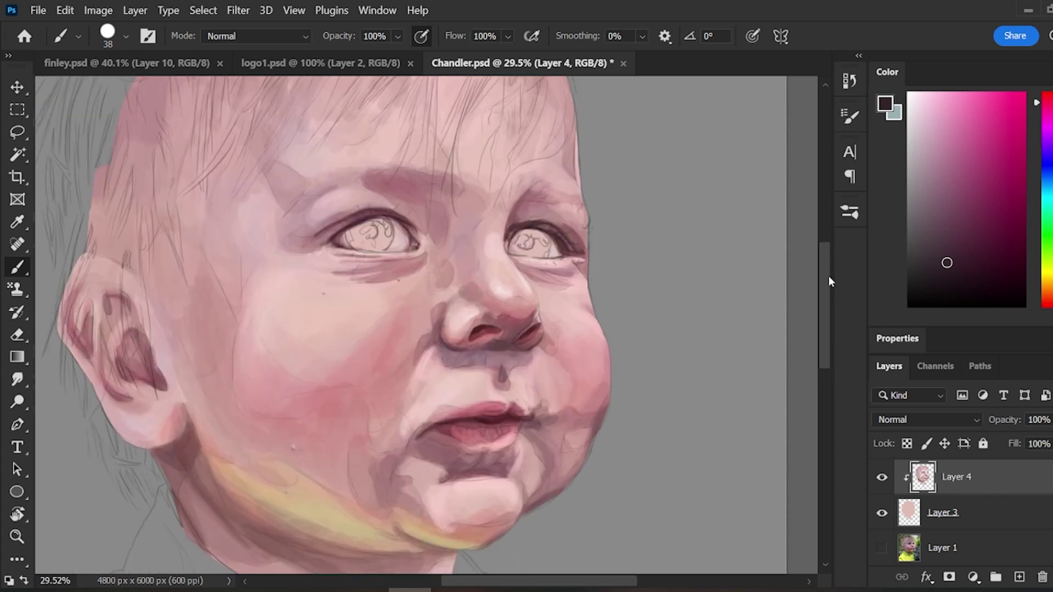
pyautogui.click(1046, 199)
pyautogui.click(913, 115)
pyautogui.moveTo(913, 113); pyautogui.dragTo(911, 143)
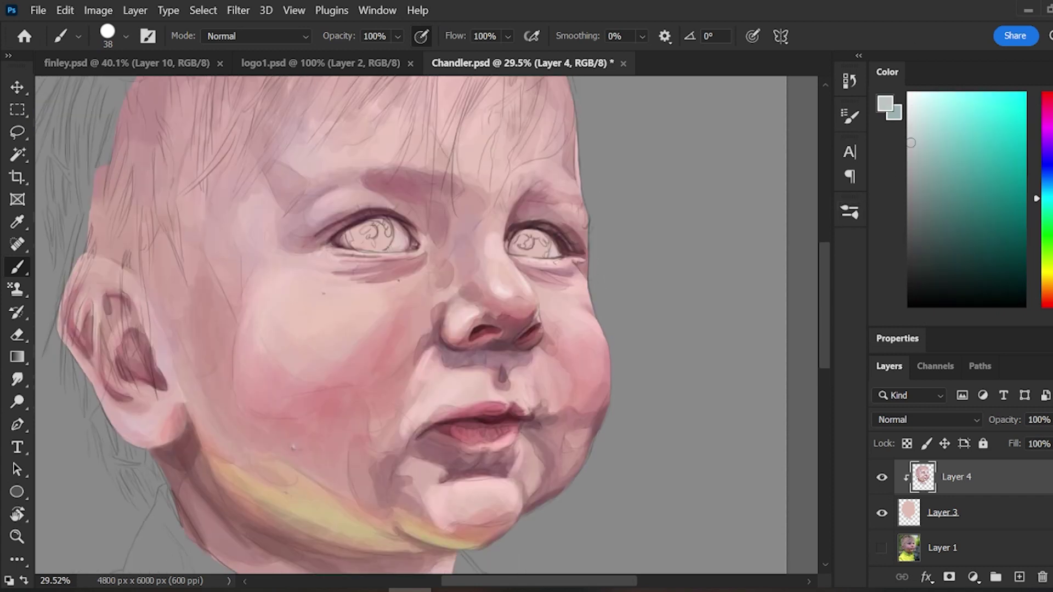
pyautogui.click(1047, 299)
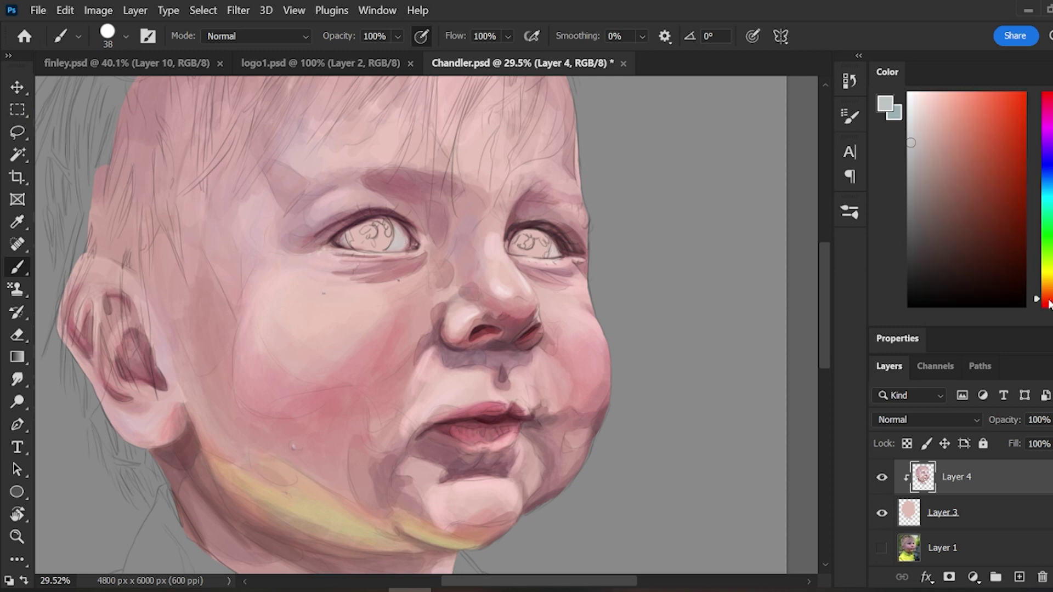
pyautogui.click(910, 104)
pyautogui.click(1046, 282)
pyautogui.click(923, 107)
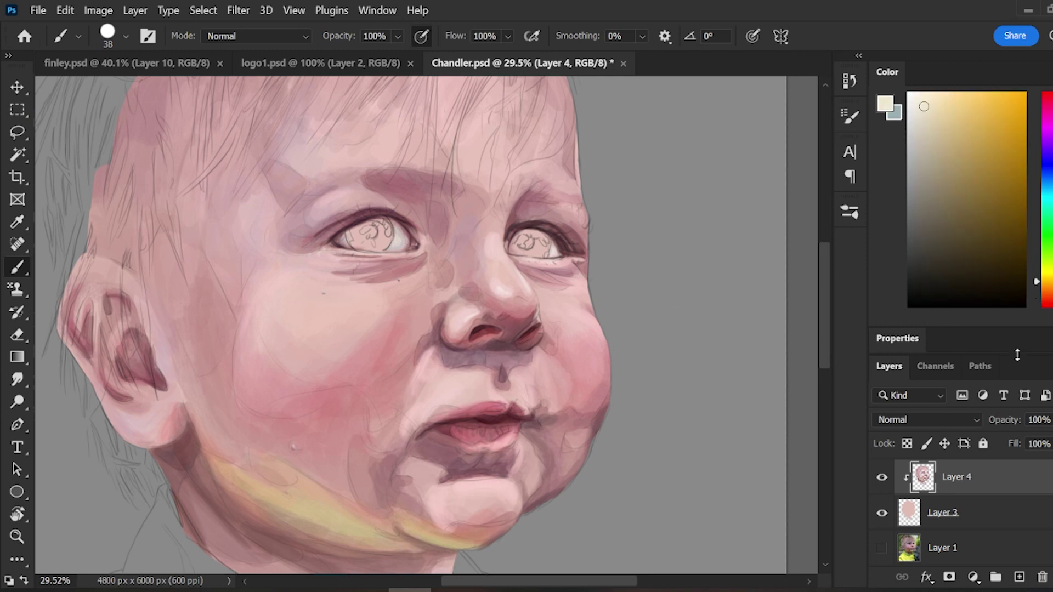
# - Block in the irises of both eyes with dark green and grey-green
pyautogui.click(1047, 260)
pyautogui.click(928, 278)
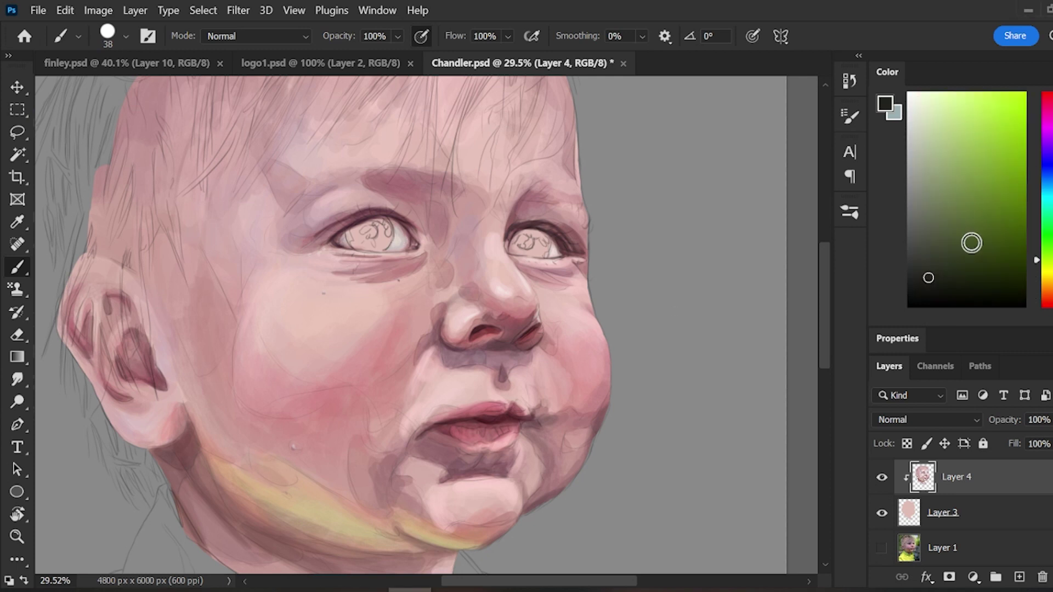
pyautogui.moveTo(352, 233)
pyautogui.mouseDown()
pyautogui.moveTo(351, 248)
pyautogui.moveTo(349, 228)
pyautogui.moveTo(361, 241)
pyautogui.moveTo(378, 233)
pyautogui.moveTo(359, 245)
pyautogui.moveTo(381, 249)
pyautogui.moveTo(390, 222)
pyautogui.moveTo(379, 220)
pyautogui.mouseUp()
pyautogui.click(919, 227)
pyautogui.moveTo(510, 239)
pyautogui.mouseDown()
pyautogui.moveTo(511, 253)
pyautogui.moveTo(545, 255)
pyautogui.moveTo(545, 235)
pyautogui.moveTo(521, 247)
pyautogui.moveTo(547, 244)
pyautogui.mouseUp()
# - Add brown tints to both irises and darken their rims and upper parts with deep green
pyautogui.click(1047, 293)
pyautogui.click(956, 210)
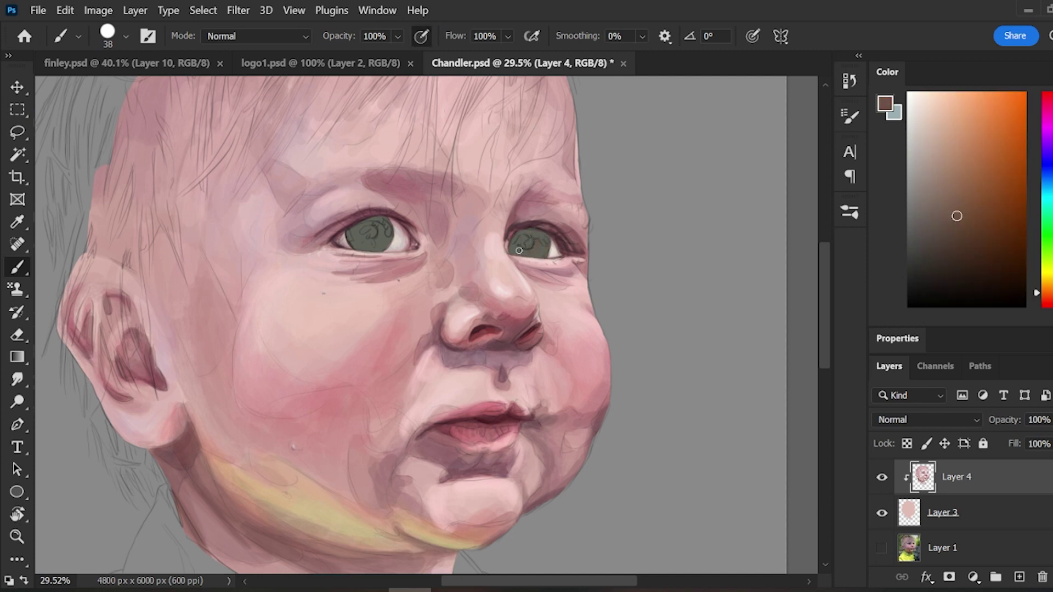
pyautogui.keyDown('alt'); pyautogui.click(380, 246); pyautogui.keyUp('alt')
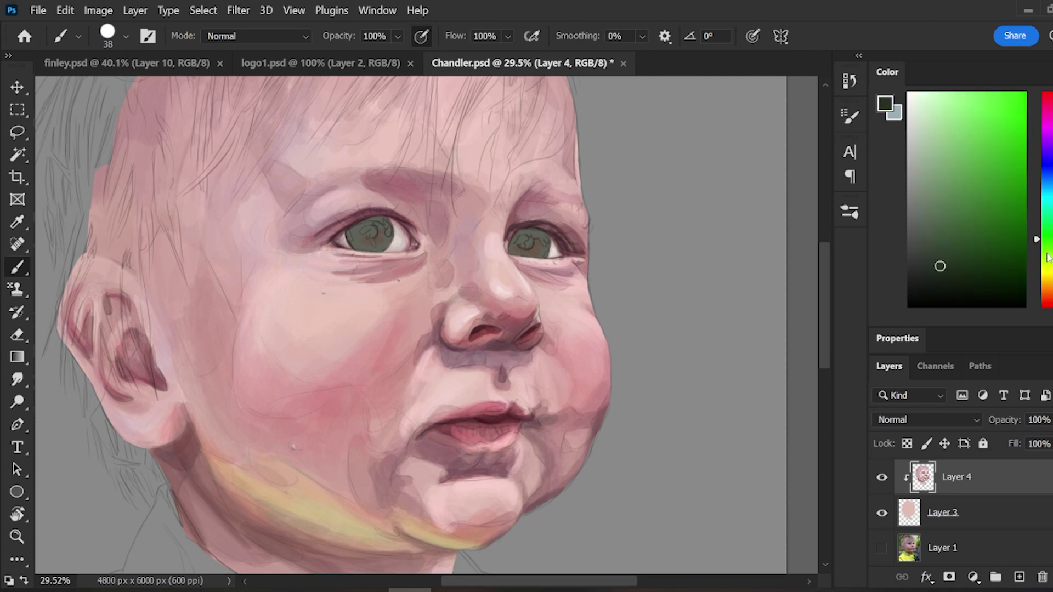
pyautogui.moveTo(355, 228)
pyautogui.mouseDown()
pyautogui.moveTo(389, 224)
pyautogui.moveTo(388, 246)
pyautogui.mouseUp()
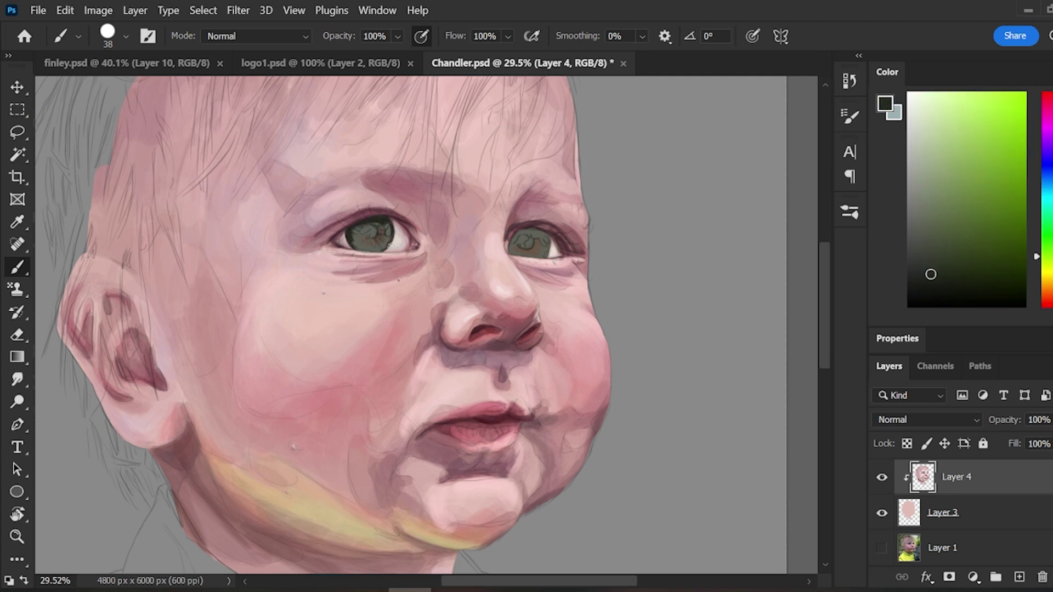
pyautogui.moveTo(510, 249)
pyautogui.mouseDown()
pyautogui.moveTo(526, 233)
pyautogui.moveTo(549, 238)
pyautogui.mouseUp()
pyautogui.keyDown('alt'); pyautogui.click(538, 242); pyautogui.keyUp('alt')
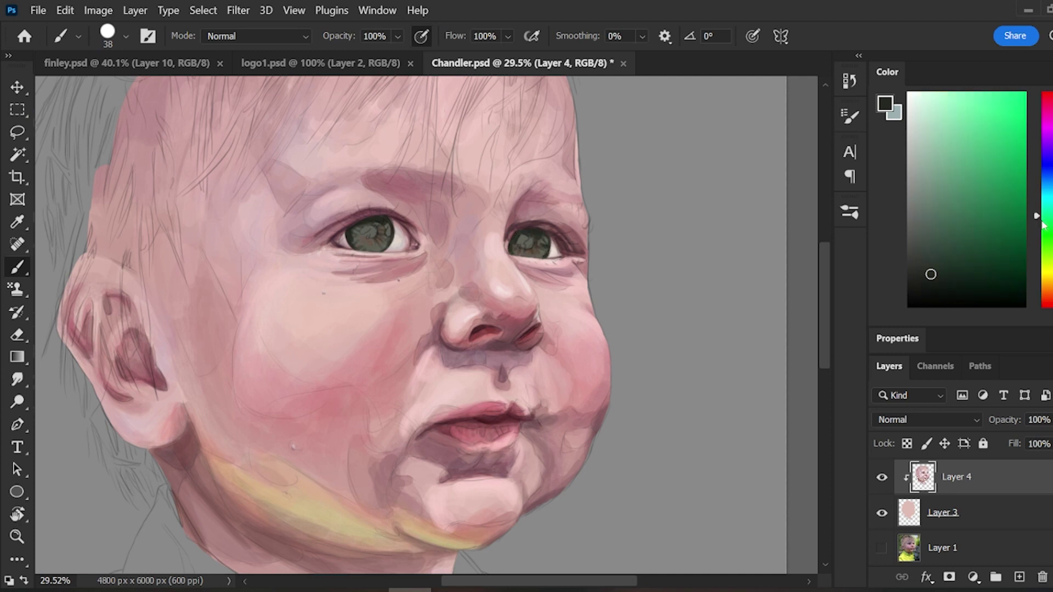
# - Add fine pale green and olive flecks to the irises using a 17 px brush
pyautogui.click(850, 212)
pyautogui.moveTo(506, 179); pyautogui.dragTo(501, 179)
pyautogui.click(849, 212)
pyautogui.moveTo(542, 250); pyautogui.dragTo(531, 256)
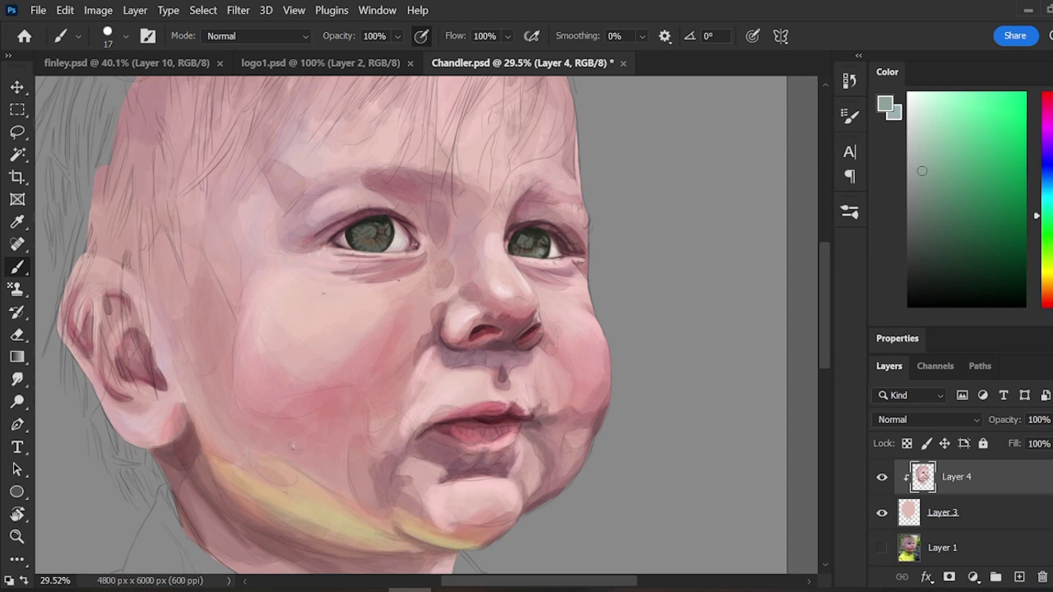
pyautogui.keyDown('alt'); pyautogui.click(388, 243); pyautogui.keyUp('alt')
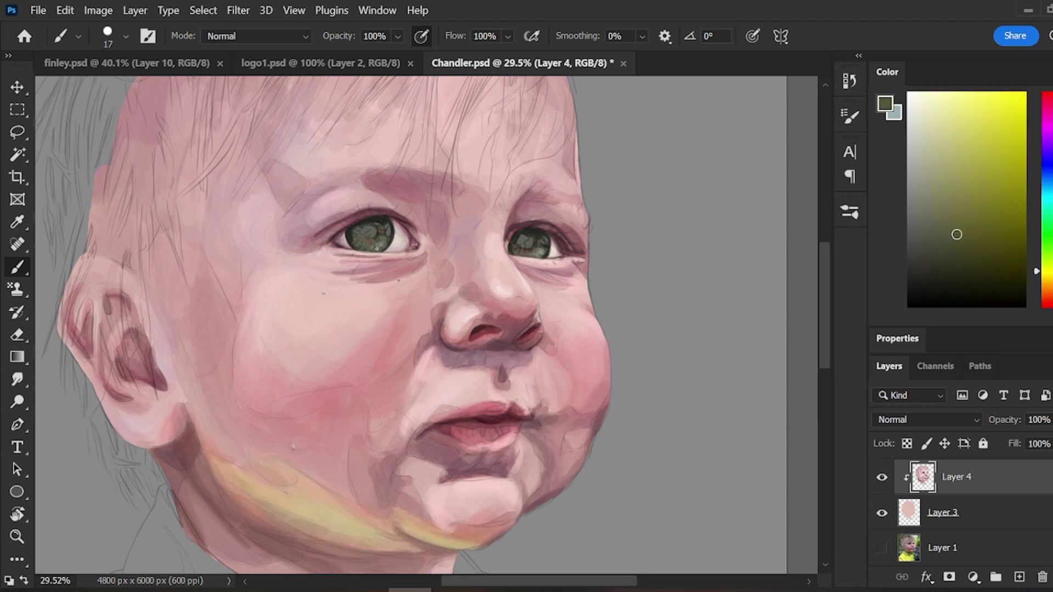
# - Paint black pupils in both eyes with a 26 px brush and darken the far iris
pyautogui.click(909, 306)
pyautogui.click(850, 212)
pyautogui.click(735, 266)
pyautogui.click(849, 212)
pyautogui.moveTo(366, 233); pyautogui.dragTo(372, 230)
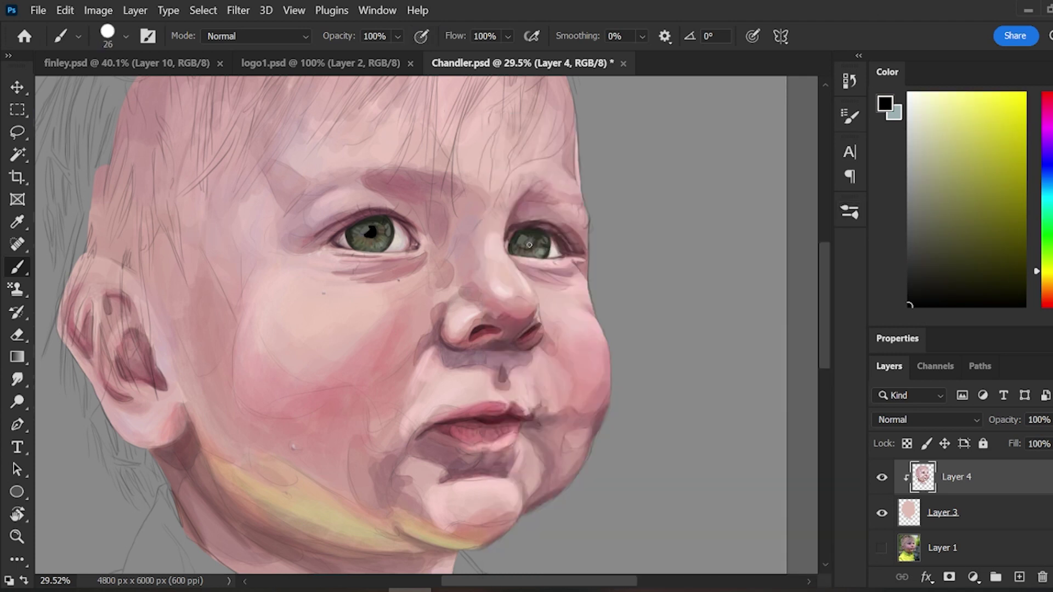
pyautogui.hotkey('shift', 'alt', 'p')
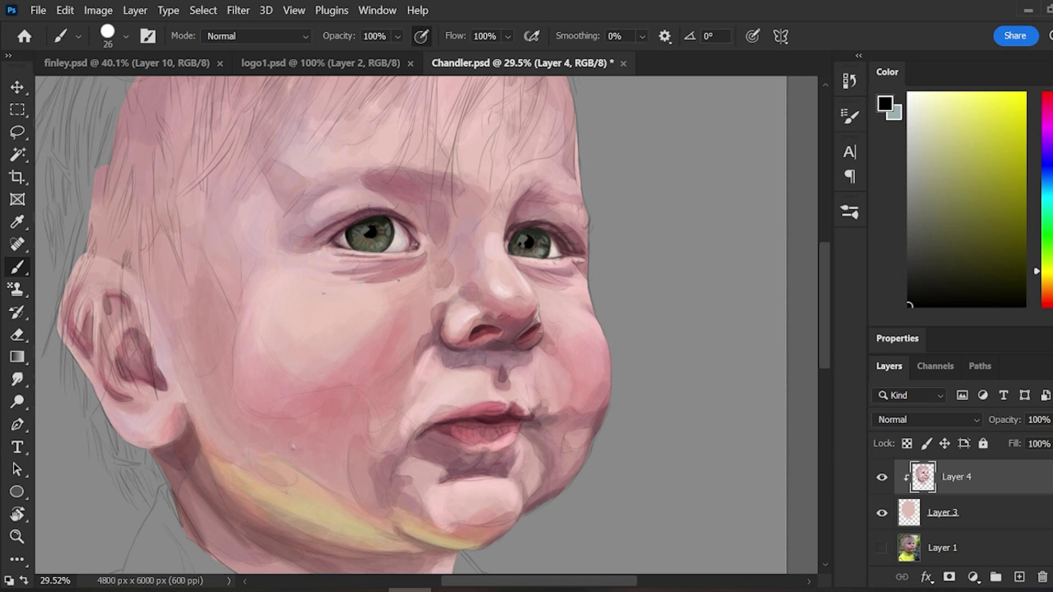
pyautogui.moveTo(522, 236); pyautogui.dragTo(516, 245)
# - Add orange-brown and grey-teal flecks to the irises
pyautogui.click(1046, 290)
pyautogui.click(978, 166)
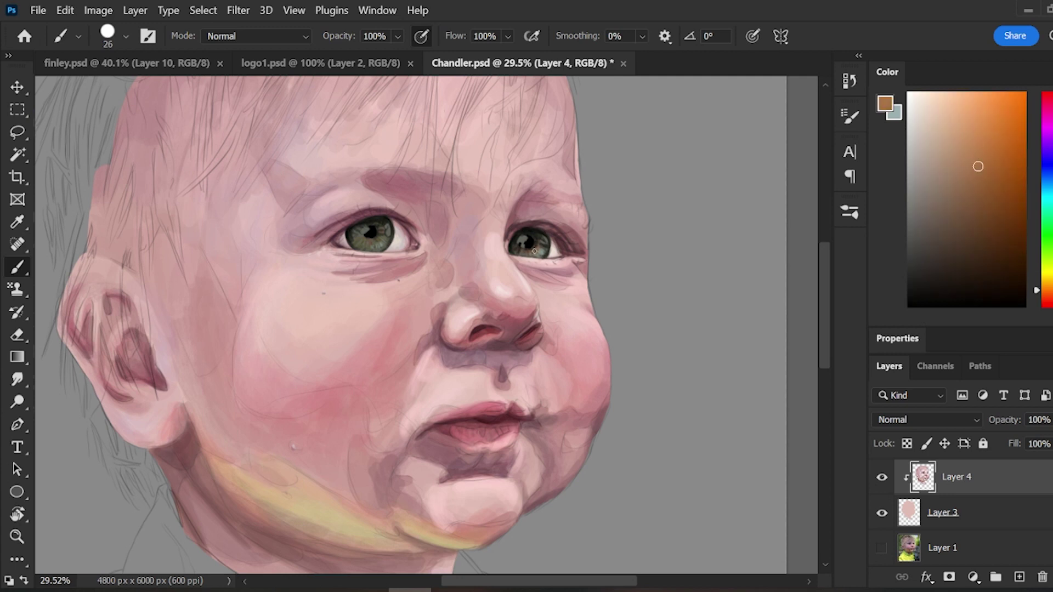
pyautogui.keyDown('alt'); pyautogui.click(543, 247); pyautogui.keyUp('alt')
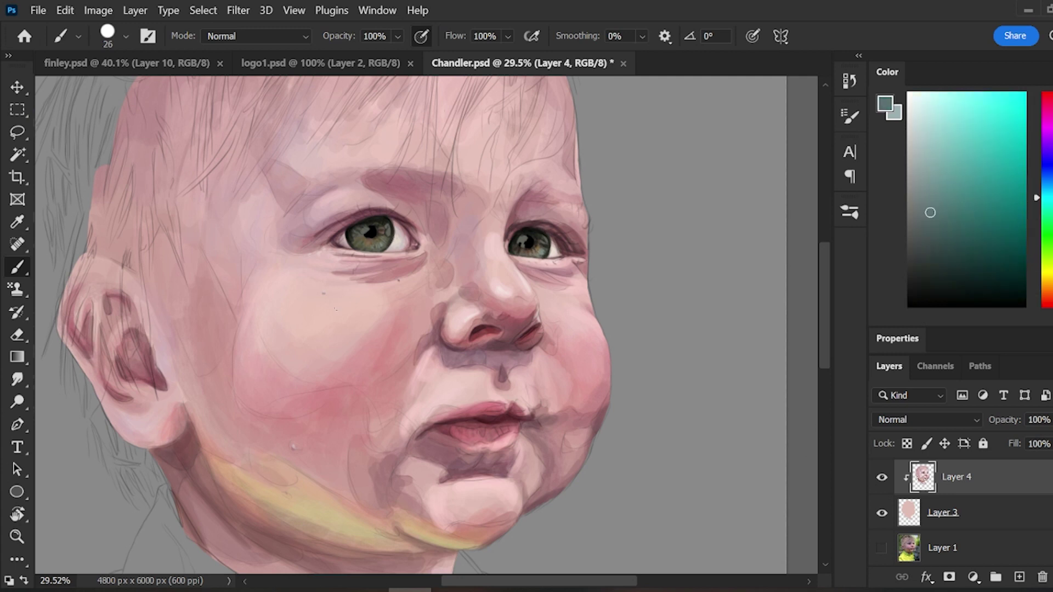
# - Place pale bluish-white catchlights in both eyes
pyautogui.click(912, 105)
pyautogui.click(368, 231)
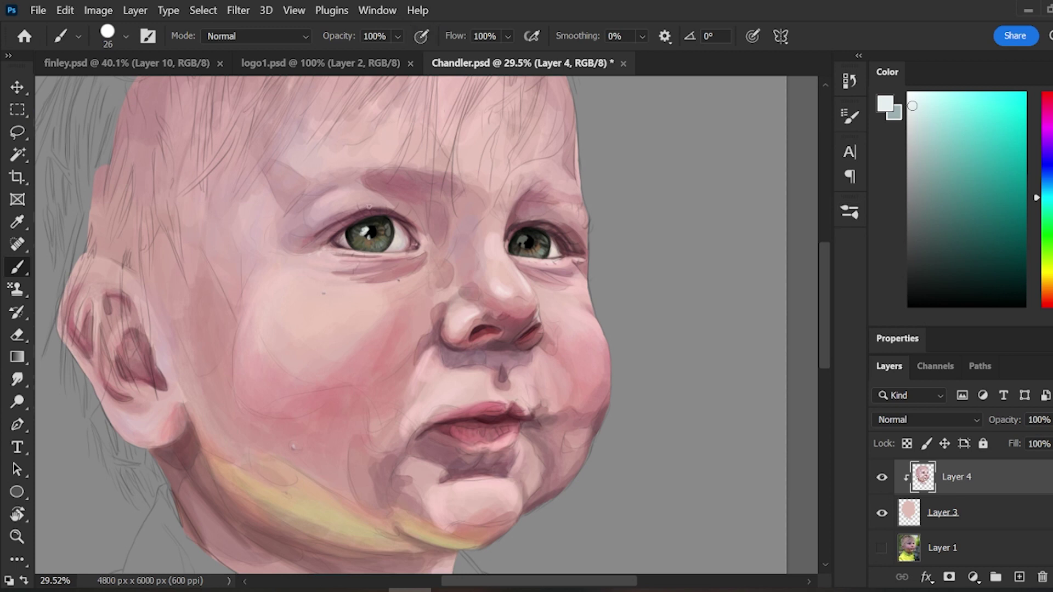
pyautogui.click(524, 239)
pyautogui.click(422, 37)
pyautogui.click(543, 239)
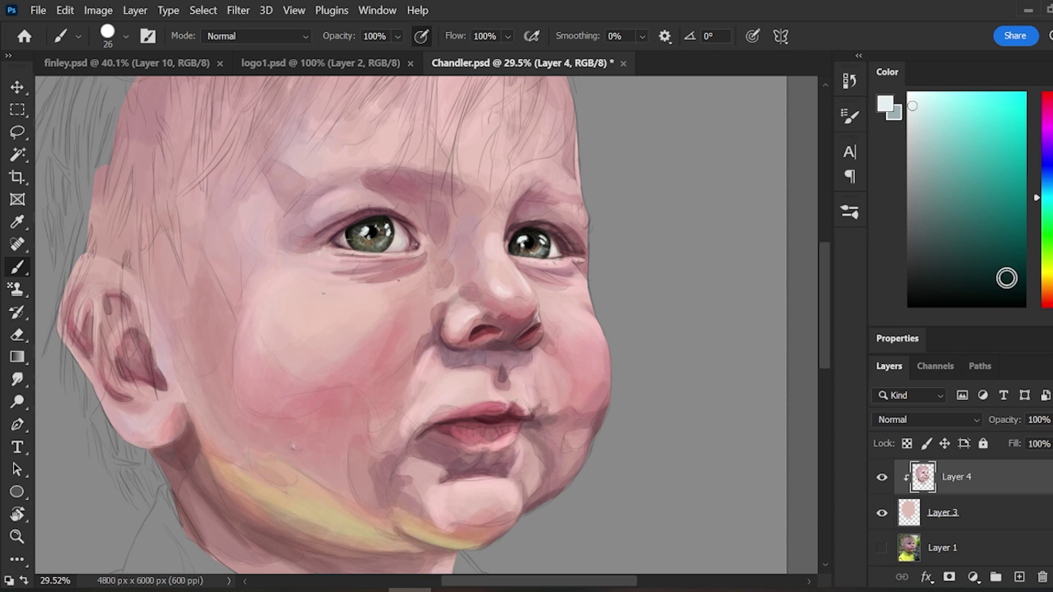
# - Paint thin dark brown eyelashes on both upper lids using a 19 px brush
pyautogui.moveTo(1050, 306); pyautogui.dragTo(1049, 298)
pyautogui.click(980, 279)
pyautogui.press('[')
pyautogui.press('[')
pyautogui.press('[')
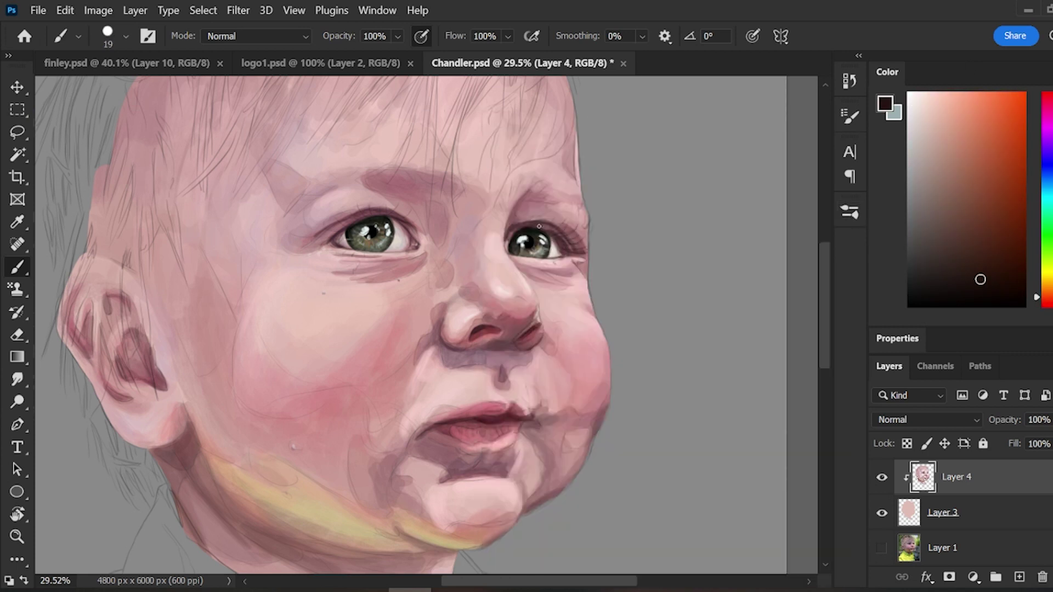
pyautogui.moveTo(539, 223)
pyautogui.mouseDown()
pyautogui.moveTo(535, 206)
pyautogui.moveTo(573, 224)
pyautogui.mouseUp()
pyautogui.hotkey('ctrl', 'z')
pyautogui.moveTo(391, 211); pyautogui.dragTo(400, 218)
# - Color the inner corner of the near eye with soft pink
pyautogui.click(1048, 306)
pyautogui.click(945, 126)
pyautogui.moveTo(412, 240); pyautogui.dragTo(414, 248)
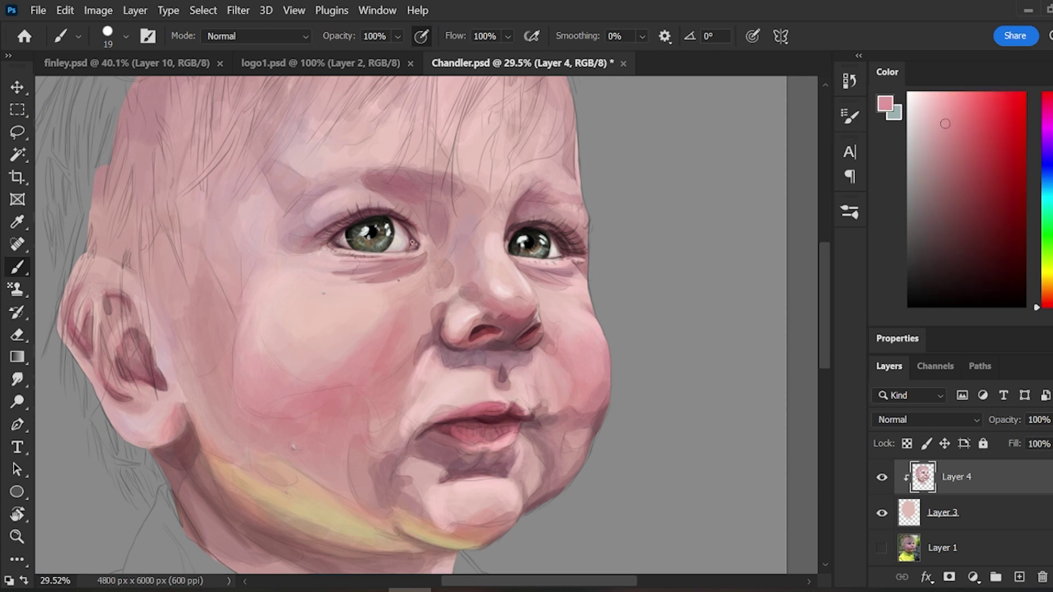
pyautogui.click(1048, 101)
pyautogui.click(942, 158)
pyautogui.click(951, 122)
# - Refine the eyelid rims with salmon and warm orange-pink tones
pyautogui.click(1048, 300)
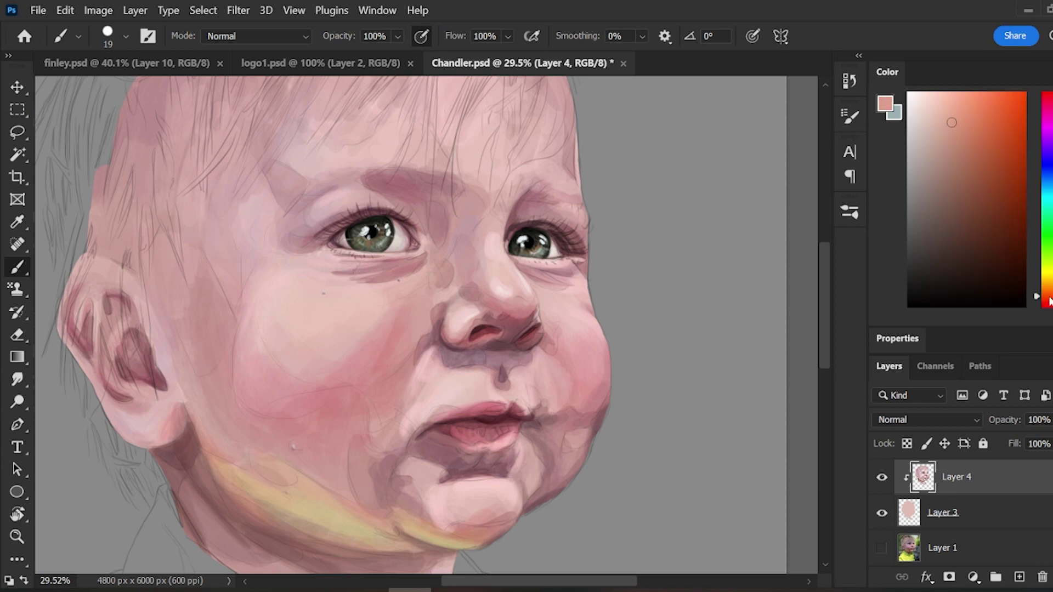
pyautogui.click(1049, 304)
pyautogui.click(958, 158)
pyautogui.click(1048, 295)
pyautogui.click(969, 134)
# - Choose a dark brown, add a new layer above Layer 4 and hide the Layer 2 sketch
pyautogui.keyDown('alt'); pyautogui.click(349, 176); pyautogui.keyUp('alt')
pyautogui.click(961, 233)
pyautogui.click(1019, 577)
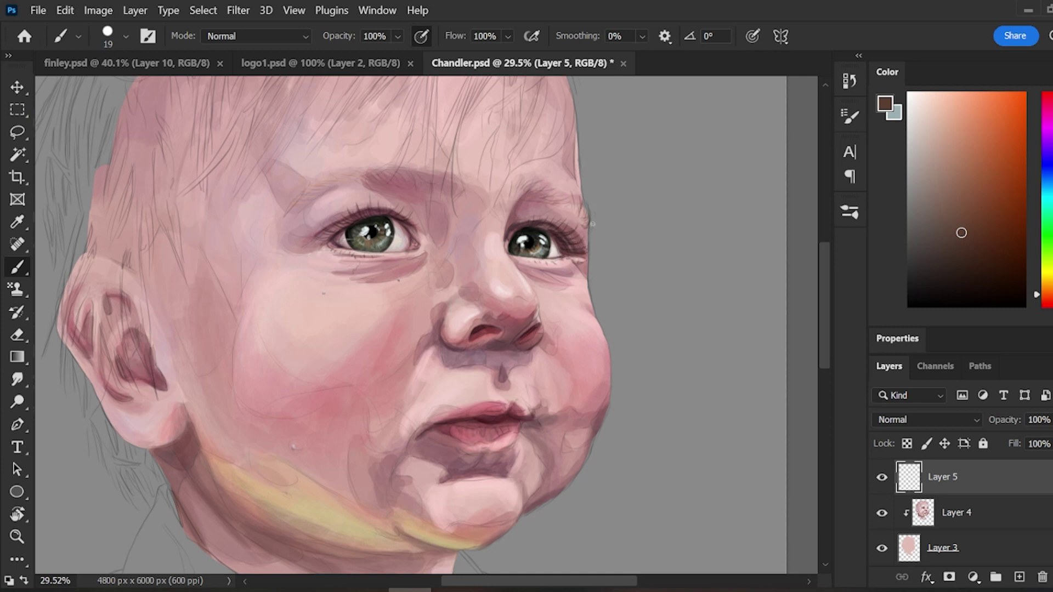
pyautogui.scroll(1, 900, 483)
pyautogui.click(882, 475)
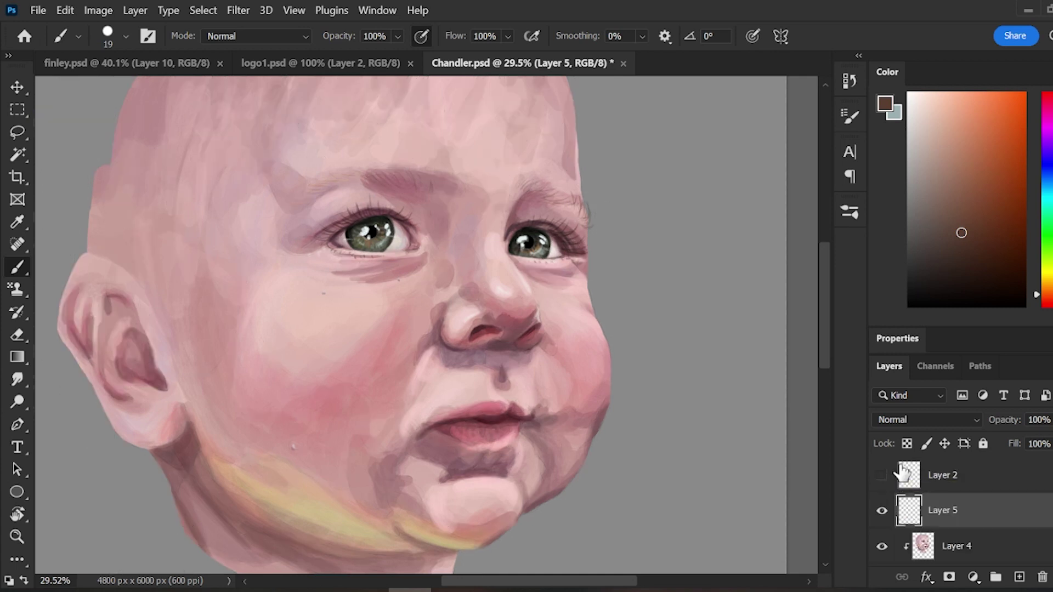
# - Choose a pale pink with a 66 px brush, show the Layer 2 sketch and select Layer 4
pyautogui.click(924, 118)
pyautogui.click(1047, 103)
pyautogui.click(849, 212)
pyautogui.click(535, 177)
pyautogui.click(796, 129)
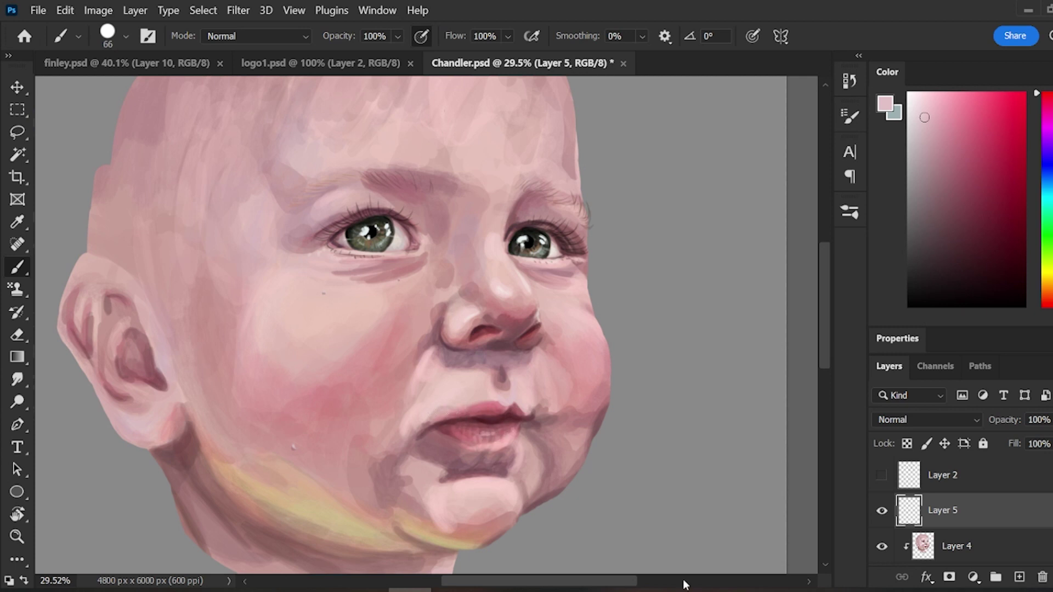
pyautogui.click(881, 475)
pyautogui.click(987, 475)
pyautogui.click(1052, 420)
pyautogui.click(1005, 555)
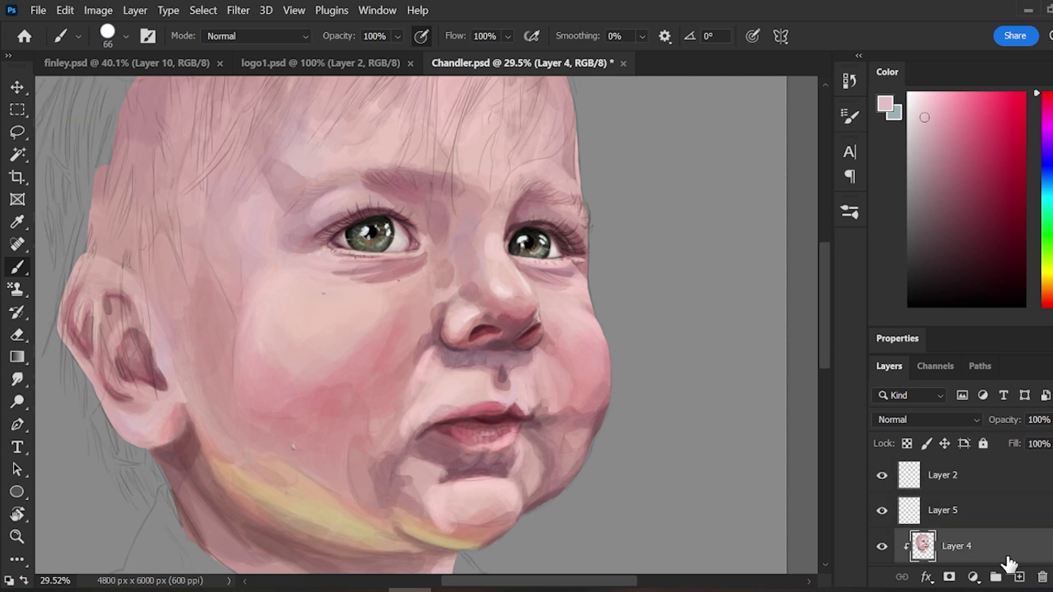
# - Paint soft pale pink highlights around the nose and under the far eye, using a brush up to 104 px
pyautogui.keyDown('alt'); pyautogui.click(444, 356); pyautogui.keyUp('alt')
pyautogui.click(925, 126)
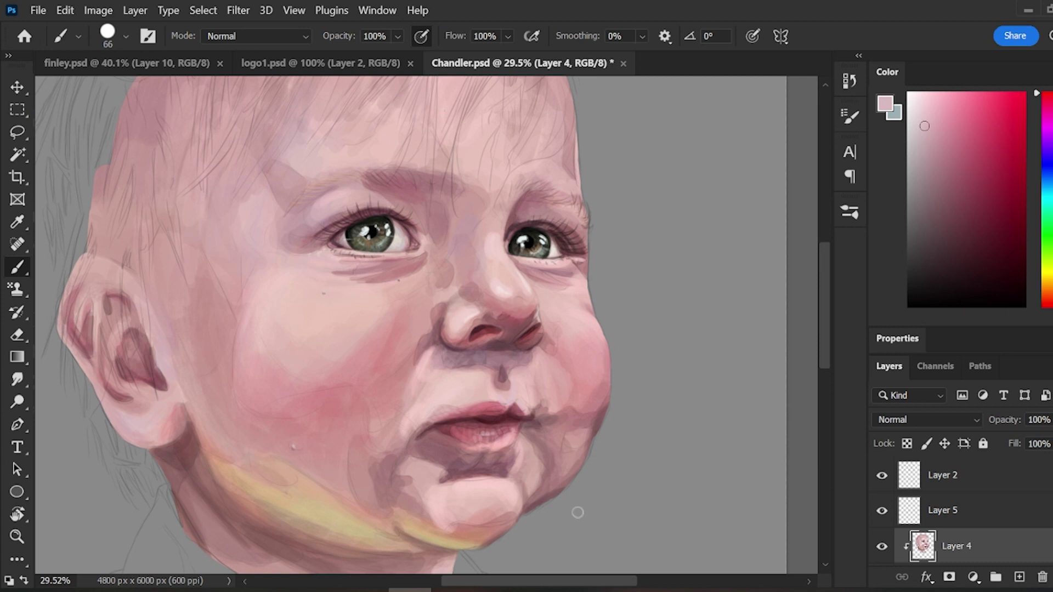
pyautogui.click(916, 112)
pyautogui.click(849, 212)
pyautogui.click(849, 212)
pyautogui.moveTo(331, 260)
pyautogui.mouseDown()
pyautogui.moveTo(389, 267)
pyautogui.moveTo(473, 234)
pyautogui.mouseUp()
pyautogui.click(850, 212)
pyautogui.click(719, 265)
pyautogui.click(849, 212)
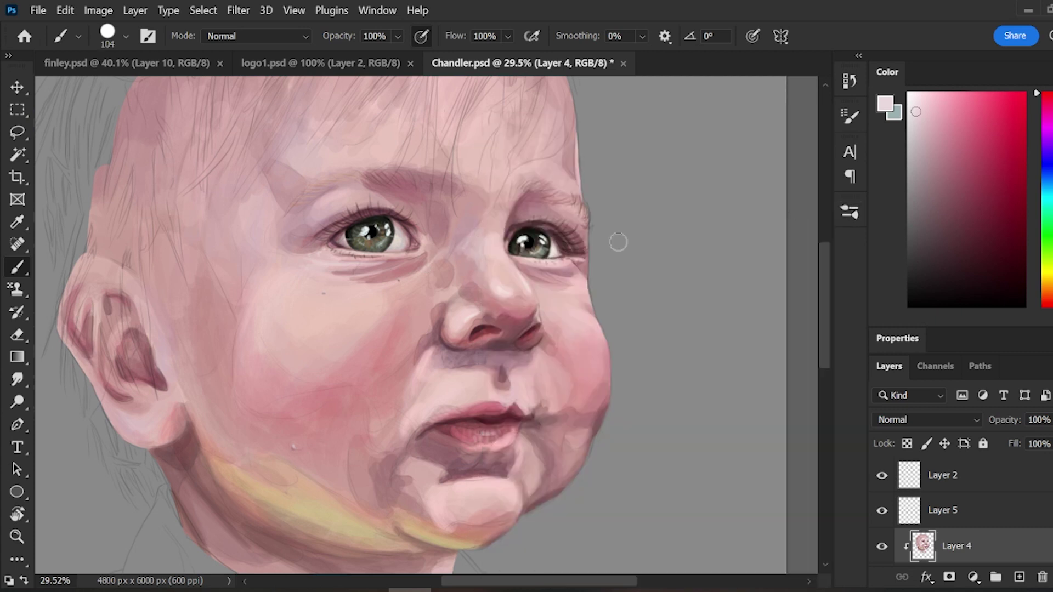
pyautogui.moveTo(578, 268); pyautogui.dragTo(539, 271)
# - Blend salmon pink into the face, neck and head with a 170 px textured brush at 17% opacity
pyautogui.rightClick(476, 406)
pyautogui.doubleClick(712, 351)
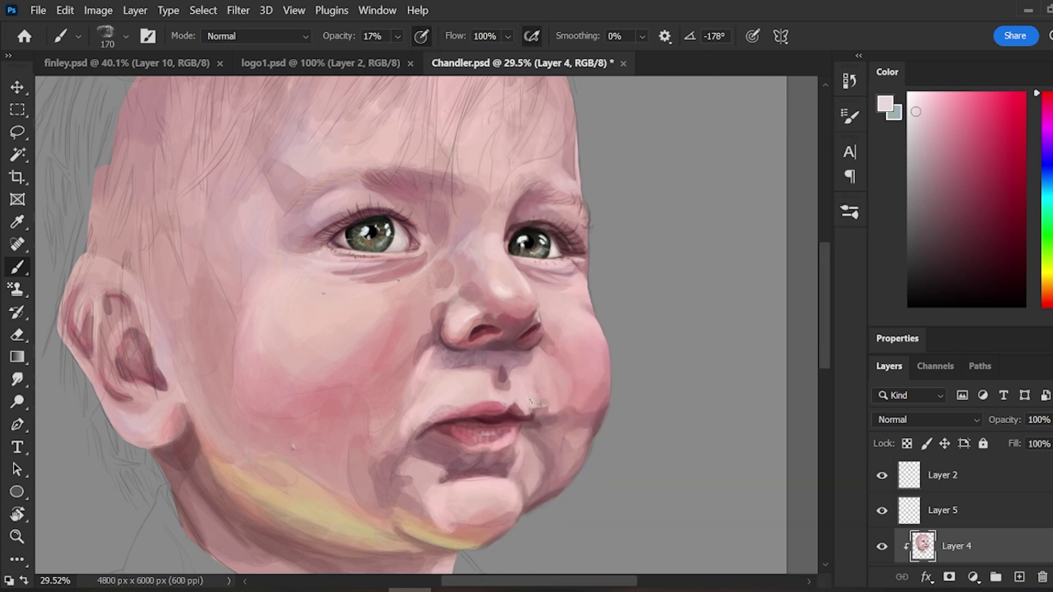
pyautogui.keyDown('alt'); pyautogui.click(551, 349); pyautogui.keyUp('alt')
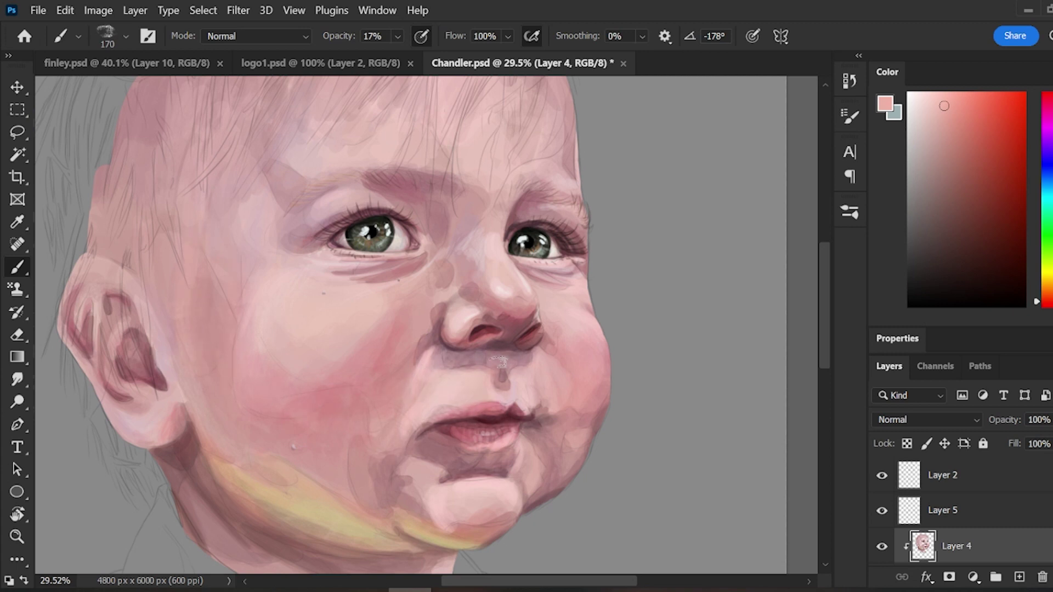
pyautogui.moveTo(591, 582); pyautogui.dragTo(571, 581)
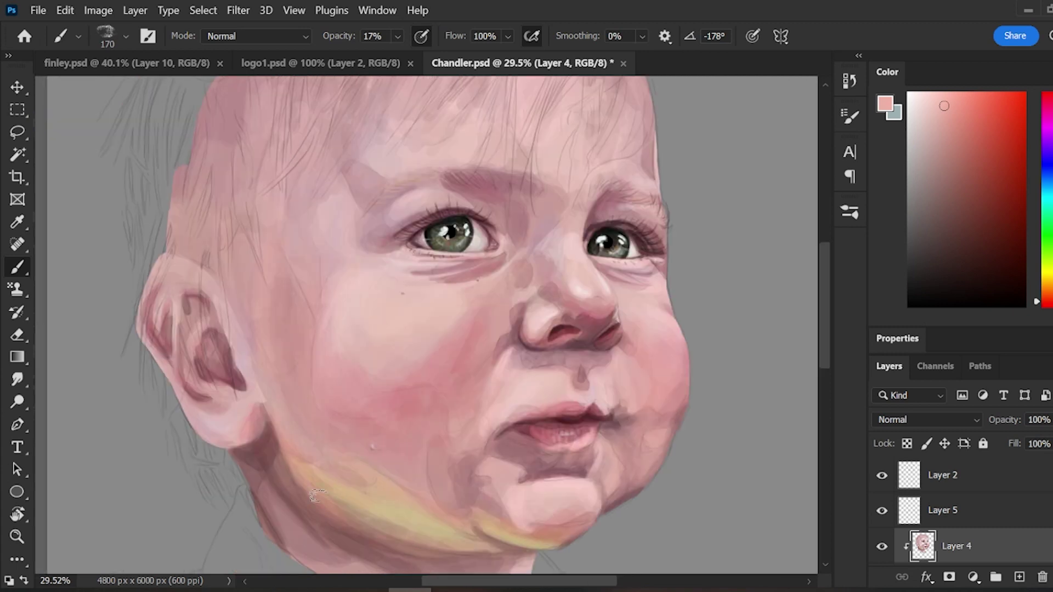
pyautogui.scroll(-5, 231, 329)
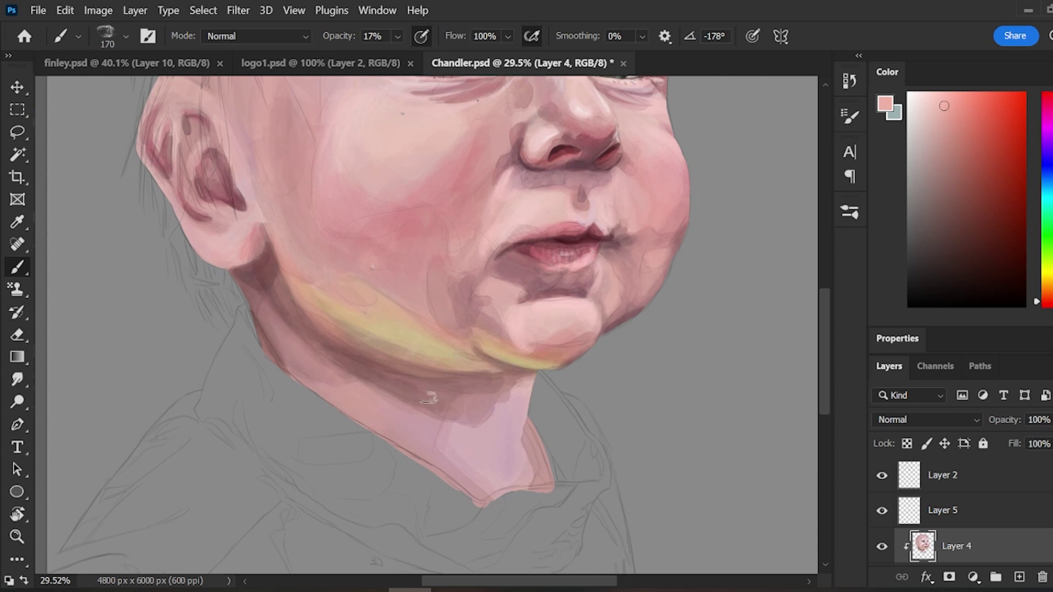
pyautogui.scroll(9, 491, 255)
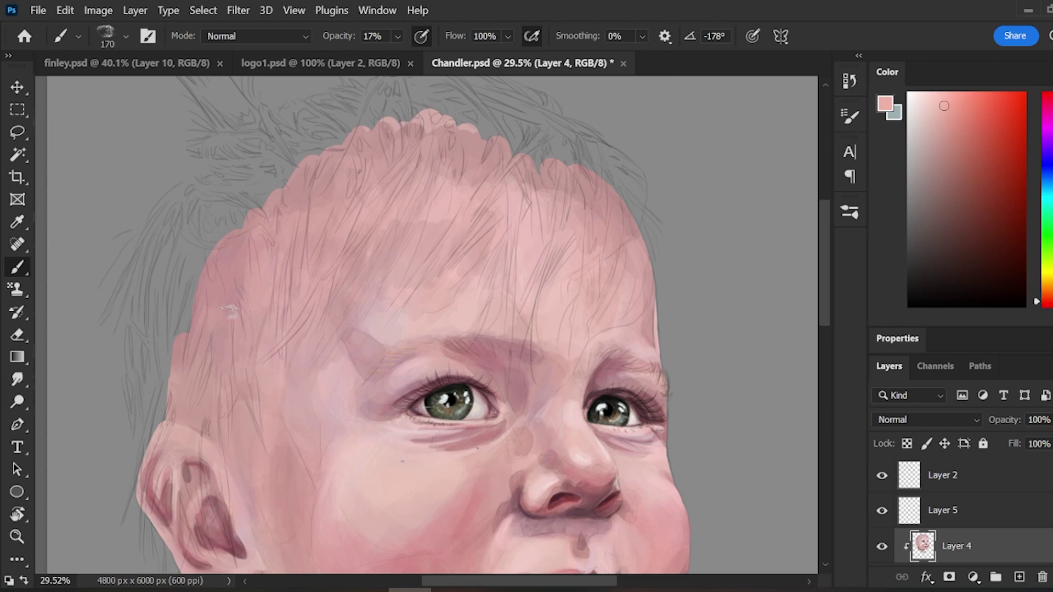
pyautogui.scroll(-3, 491, 305)
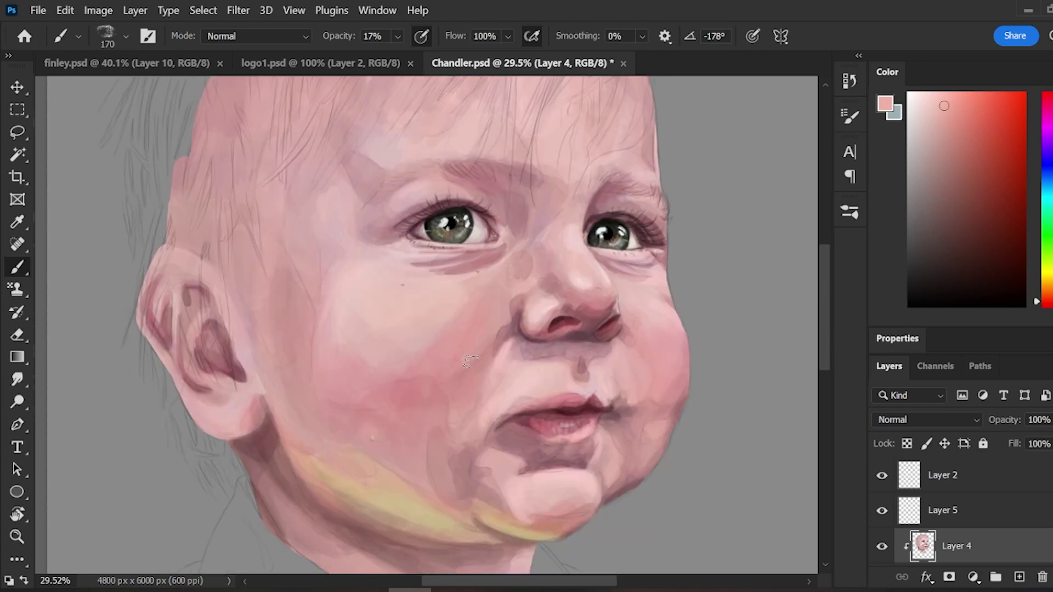
# - Glaze bright red over the near cheek with the textured brush at 341 px and 13% opacity, and save the file
pyautogui.click(1046, 307)
pyautogui.click(1003, 97)
pyautogui.rightClick(476, 360)
pyautogui.moveTo(399, 407); pyautogui.dragTo(498, 303)
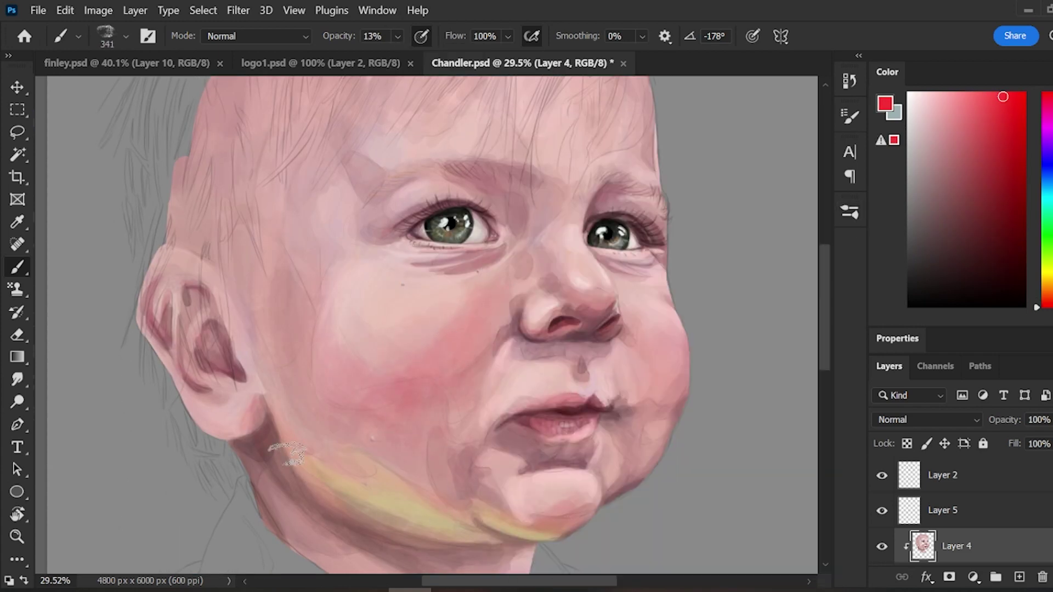
pyautogui.hotkey('ctrl', 's')
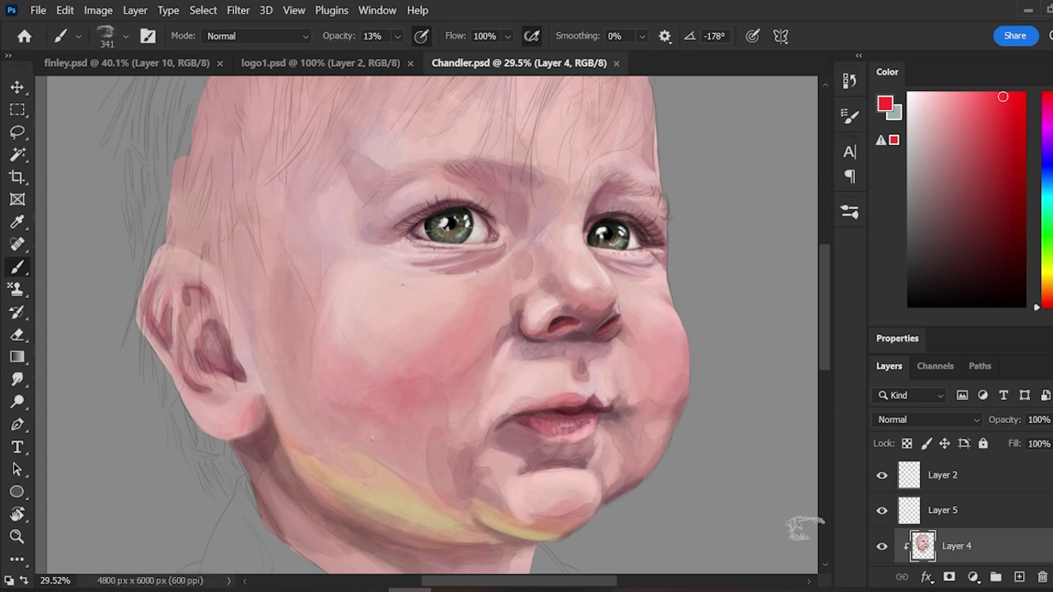
# - Glaze muted beige tones over the neck with the 341 px textured brush
pyautogui.scroll(-3, 513, 460)
pyautogui.keyDown('alt'); pyautogui.click(512, 461); pyautogui.keyUp('alt')
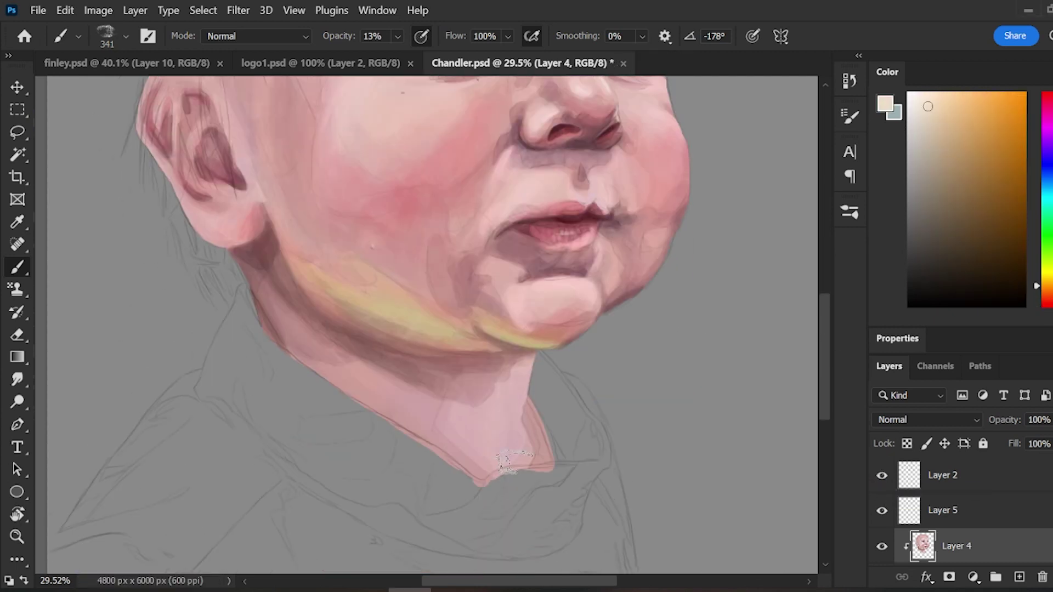
pyautogui.moveTo(510, 458)
pyautogui.mouseDown()
pyautogui.moveTo(416, 405)
pyautogui.moveTo(450, 430)
pyautogui.mouseUp()
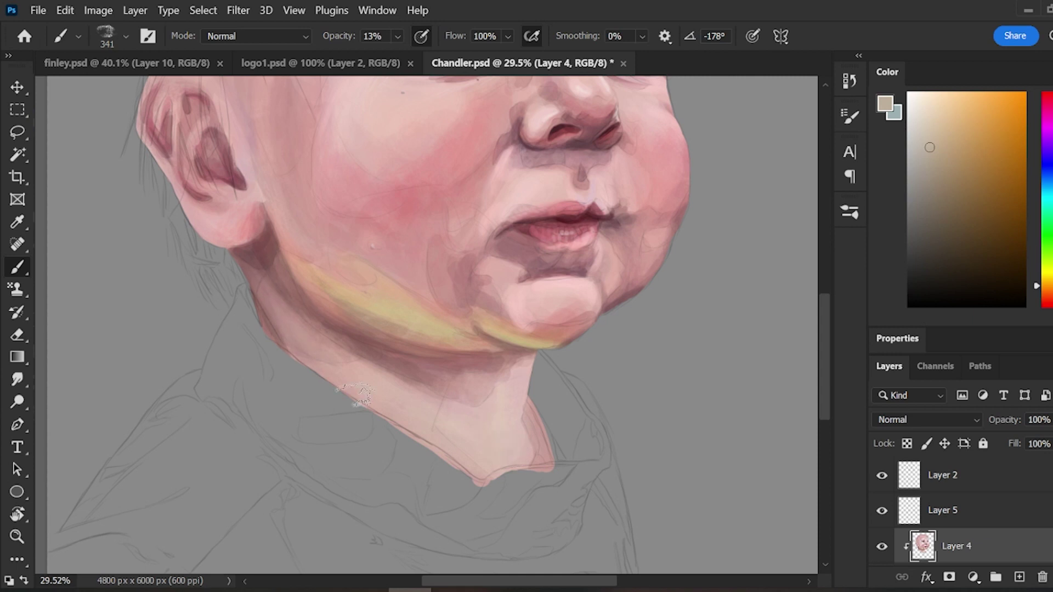
pyautogui.moveTo(262, 308); pyautogui.dragTo(280, 343)
# - Shade the neck's edges along the neckline with dark brown and save the file
pyautogui.click(953, 225)
pyautogui.moveTo(466, 465); pyautogui.dragTo(369, 396)
pyautogui.moveTo(285, 351); pyautogui.dragTo(252, 294)
pyautogui.moveTo(475, 478); pyautogui.dragTo(520, 464)
pyautogui.rightClick(740, 487)
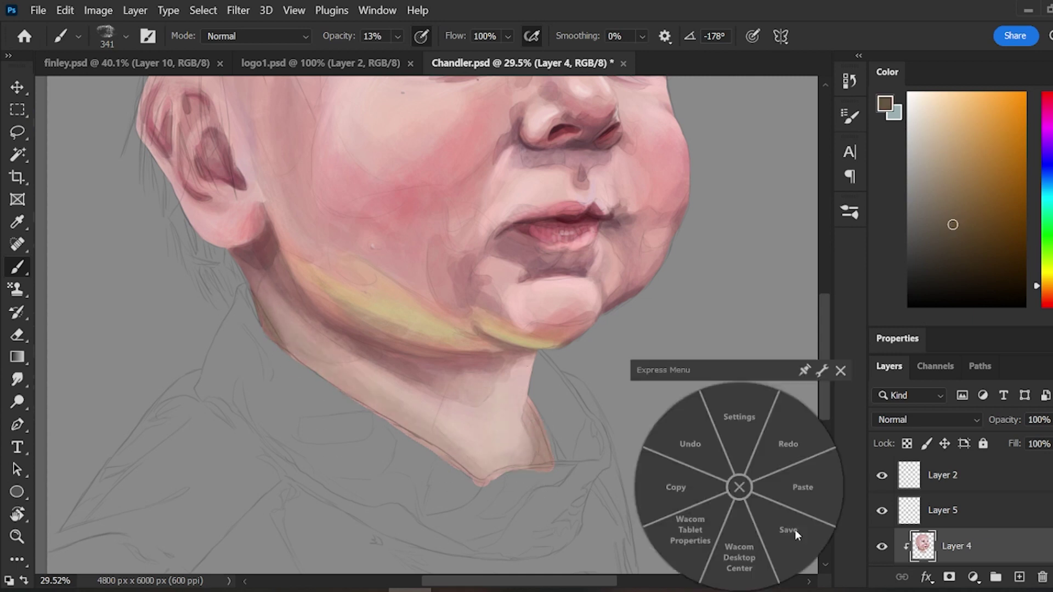
pyautogui.click(797, 534)
# - Tint the neck with pale yellowish beige tones
pyautogui.click(921, 165)
pyautogui.click(1046, 274)
pyautogui.click(928, 115)
pyautogui.moveTo(461, 431)
pyautogui.mouseDown()
pyautogui.moveTo(479, 422)
pyautogui.moveTo(455, 433)
pyautogui.mouseUp()
pyautogui.click(919, 131)
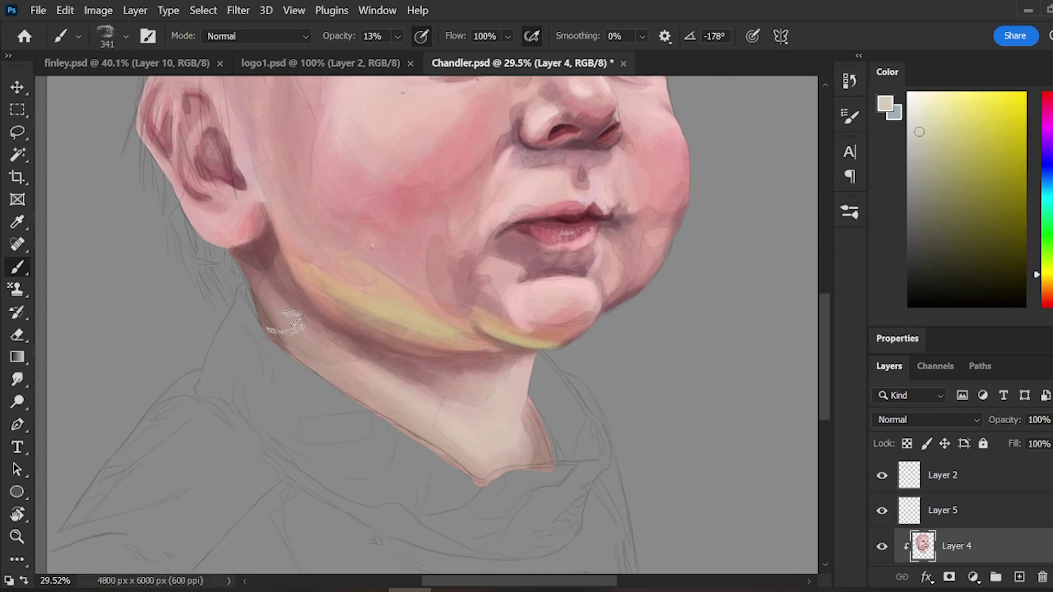
# - Add a new layer above Layer 5 and block in part of the shirt's chest in bright yellow with a solid round brush
pyautogui.scroll(-5, 285, 322)
pyautogui.click(943, 511)
pyautogui.click(1019, 577)
pyautogui.click(849, 212)
pyautogui.click(782, 265)
pyautogui.click(421, 36)
pyautogui.moveTo(296, 277); pyautogui.dragTo(405, 459)
pyautogui.click(849, 212)
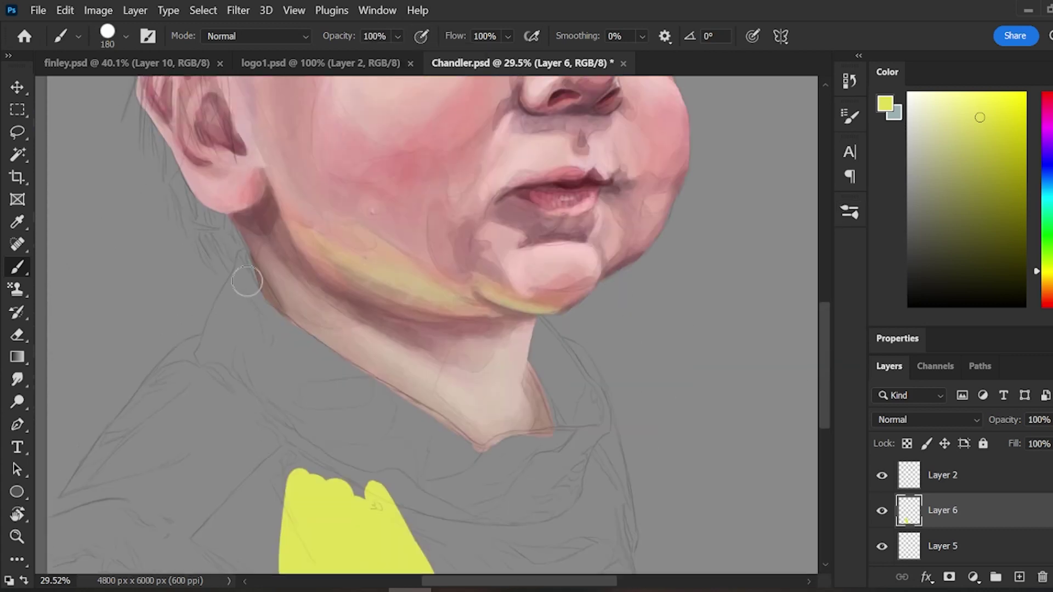
# - Block in the near collar edge, shoulder and sleeve of the shirt in bright yellow
pyautogui.moveTo(250, 248)
pyautogui.mouseDown()
pyautogui.moveTo(255, 291)
pyautogui.moveTo(114, 432)
pyautogui.mouseUp()
pyautogui.click(17, 514)
pyautogui.moveTo(658, 406); pyautogui.dragTo(672, 325)
pyautogui.moveTo(825, 331); pyautogui.dragTo(825, 369)
pyautogui.click(17, 267)
pyautogui.moveTo(163, 359)
pyautogui.mouseDown()
pyautogui.moveTo(127, 459)
pyautogui.moveTo(329, 346)
pyautogui.moveTo(246, 269)
pyautogui.moveTo(296, 315)
pyautogui.moveTo(353, 340)
pyautogui.mouseUp()
# - Outline both neckline edges and the far side of the shirt in yellow with a 102 px brush
pyautogui.press('r')
pyautogui.moveTo(570, 311)
pyautogui.mouseDown()
pyautogui.moveTo(533, 425)
pyautogui.moveTo(545, 409)
pyautogui.mouseUp()
pyautogui.press('b')
pyautogui.moveTo(400, 193)
pyautogui.mouseDown()
pyautogui.moveTo(446, 326)
pyautogui.moveTo(429, 301)
pyautogui.moveTo(531, 454)
pyautogui.mouseUp()
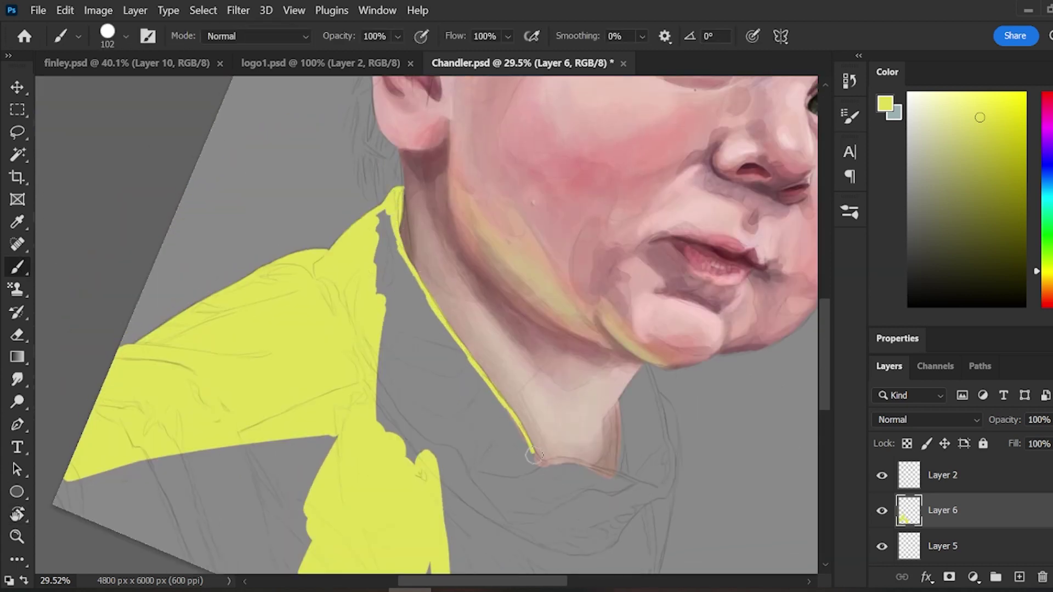
pyautogui.moveTo(672, 428)
pyautogui.mouseDown()
pyautogui.moveTo(427, 351)
pyautogui.moveTo(447, 421)
pyautogui.mouseUp()
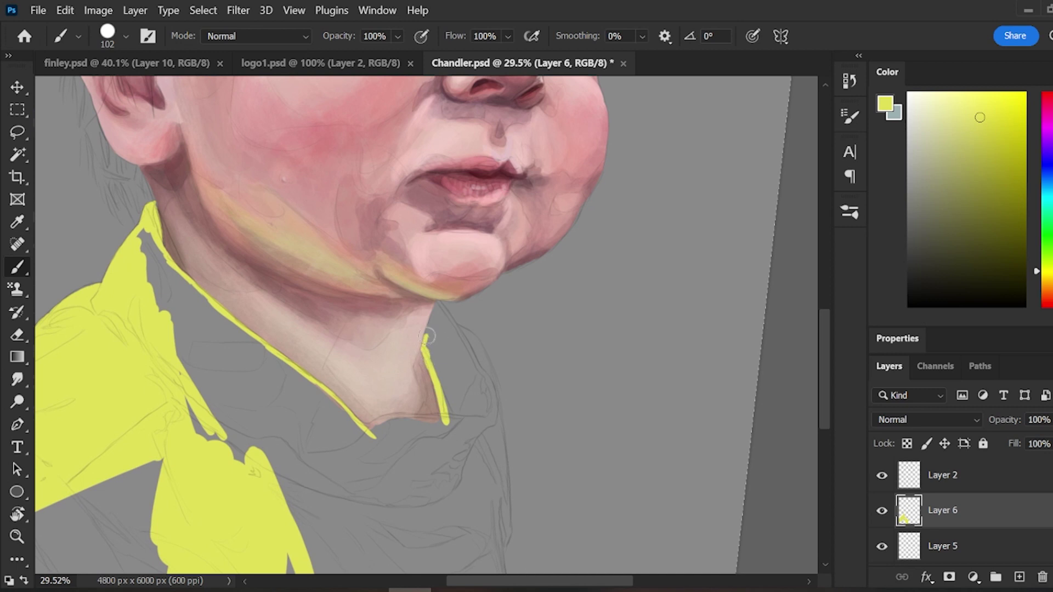
pyautogui.moveTo(436, 314)
pyautogui.mouseDown()
pyautogui.moveTo(495, 383)
pyautogui.moveTo(506, 477)
pyautogui.moveTo(504, 570)
pyautogui.mouseUp()
pyautogui.moveTo(504, 570)
pyautogui.mouseDown()
pyautogui.moveTo(505, 409)
pyautogui.moveTo(508, 490)
pyautogui.mouseUp()
pyautogui.moveTo(507, 447); pyautogui.dragTo(484, 241)
# - Fill the remaining gaps in the collar, chest and sleeve with solid yellow
pyautogui.press('r')
pyautogui.press('b')
pyautogui.moveTo(338, 306); pyautogui.dragTo(368, 401)
pyautogui.click(850, 212)
pyautogui.click(850, 212)
pyautogui.press('r')
pyautogui.moveTo(580, 268)
pyautogui.mouseDown()
pyautogui.moveTo(489, 479)
pyautogui.moveTo(460, 488)
pyautogui.mouseUp()
pyautogui.press('b')
pyautogui.moveTo(314, 103); pyautogui.dragTo(406, 189)
pyautogui.moveTo(434, 314)
pyautogui.mouseDown()
pyautogui.moveTo(498, 236)
pyautogui.moveTo(485, 357)
pyautogui.moveTo(536, 316)
pyautogui.moveTo(632, 375)
pyautogui.moveTo(559, 445)
pyautogui.moveTo(567, 263)
pyautogui.moveTo(610, 181)
pyautogui.moveTo(608, 147)
pyautogui.moveTo(654, 203)
pyautogui.moveTo(683, 382)
pyautogui.moveTo(668, 352)
pyautogui.moveTo(593, 296)
pyautogui.mouseUp()
pyautogui.moveTo(187, 403)
pyautogui.mouseDown()
pyautogui.moveTo(130, 440)
pyautogui.moveTo(388, 481)
pyautogui.mouseUp()
pyautogui.scroll(3, 839, 383)
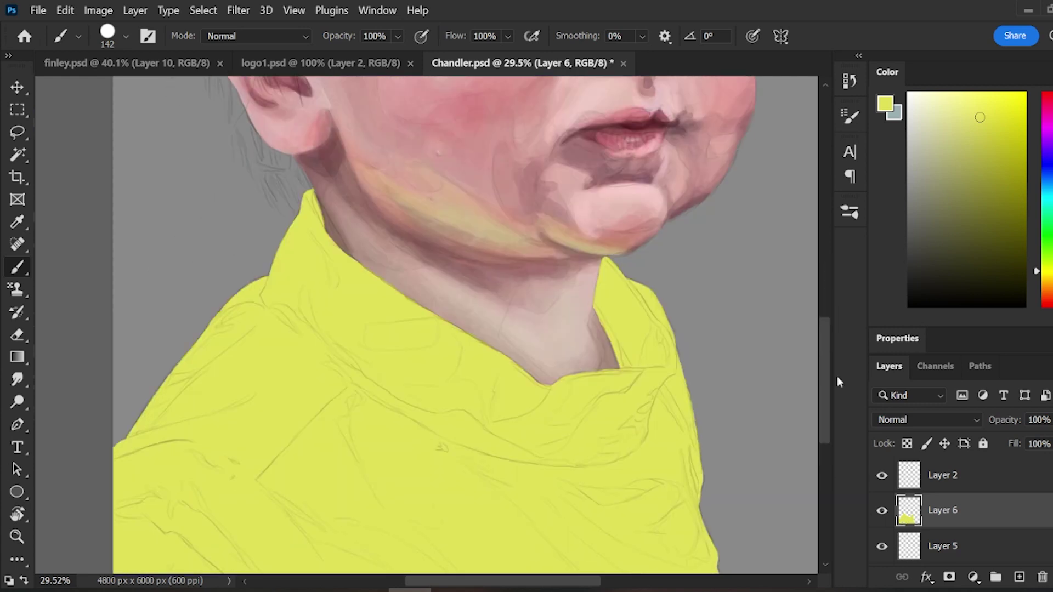
# - Choose an olive green with an 86 px brush and add a new layer clipped to Layer 6
pyautogui.click(1046, 264)
pyautogui.moveTo(980, 141); pyautogui.dragTo(986, 166)
pyautogui.click(849, 213)
pyautogui.moveTo(562, 178); pyautogui.dragTo(550, 178)
pyautogui.click(466, 68)
pyautogui.hotkey('ctrl', 'shift', 'alt', 'n')
pyautogui.hotkey('ctrl', 'alt', 'g')
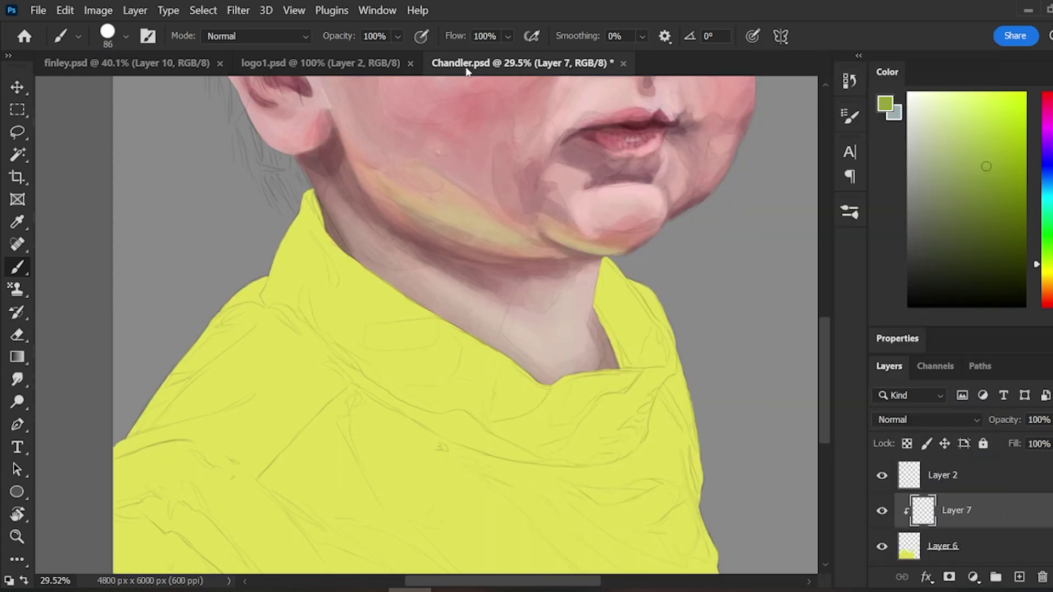
# - Fill the far inner collar with green and outline the lower edge of the collar band
pyautogui.moveTo(598, 307)
pyautogui.mouseDown()
pyautogui.moveTo(600, 285)
pyautogui.moveTo(613, 284)
pyautogui.moveTo(650, 324)
pyautogui.moveTo(610, 306)
pyautogui.moveTo(626, 365)
pyautogui.moveTo(643, 323)
pyautogui.moveTo(617, 314)
pyautogui.moveTo(661, 338)
pyautogui.mouseUp()
pyautogui.hotkey('shift', 'g')
pyautogui.click(21, 267)
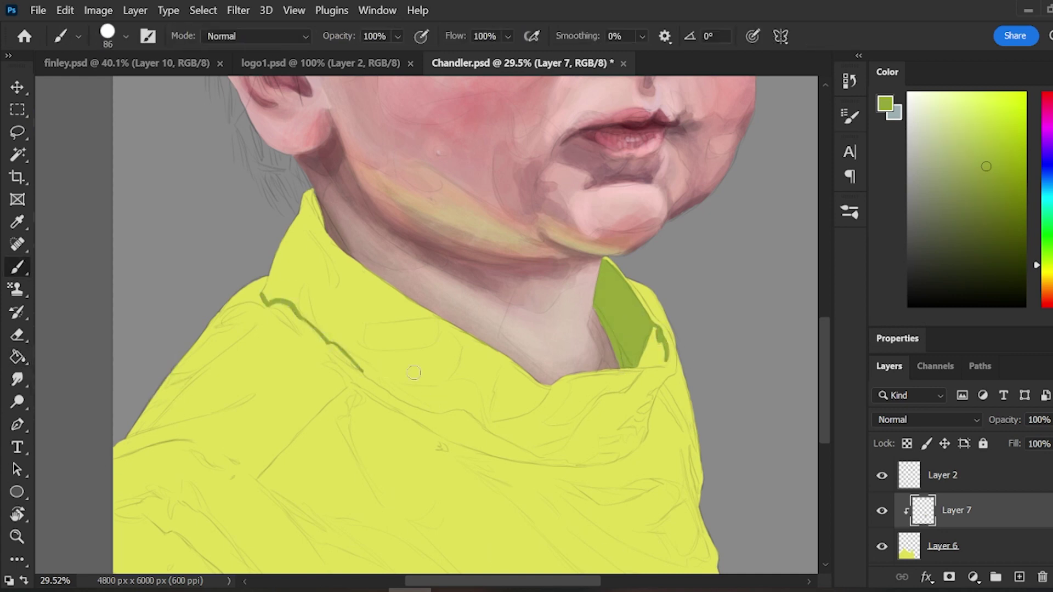
pyautogui.moveTo(325, 344)
pyautogui.mouseDown()
pyautogui.moveTo(434, 410)
pyautogui.moveTo(508, 438)
pyautogui.mouseUp()
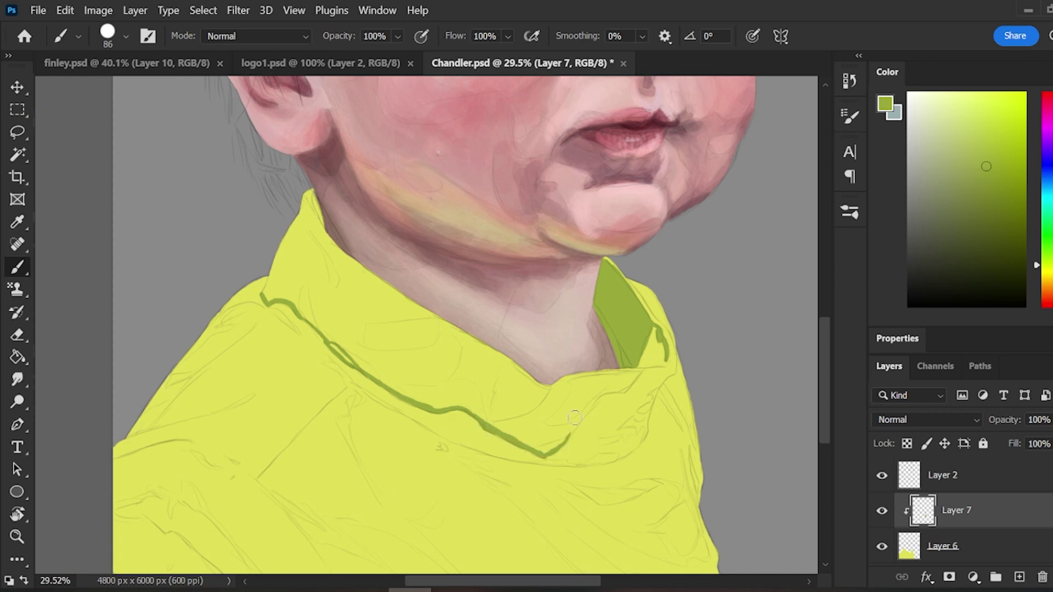
pyautogui.moveTo(575, 418)
pyautogui.mouseDown()
pyautogui.moveTo(642, 370)
pyautogui.moveTo(576, 376)
pyautogui.mouseUp()
# - Undo the green stroke below the collar and rotate the canvas for painting the collar band
pyautogui.moveTo(529, 476); pyautogui.dragTo(636, 463)
pyautogui.hotkey('ctrl', 'z')
pyautogui.press('r')
pyautogui.moveTo(453, 540)
pyautogui.mouseDown()
pyautogui.moveTo(565, 496)
pyautogui.moveTo(600, 461)
pyautogui.mouseUp()
pyautogui.click(23, 264)
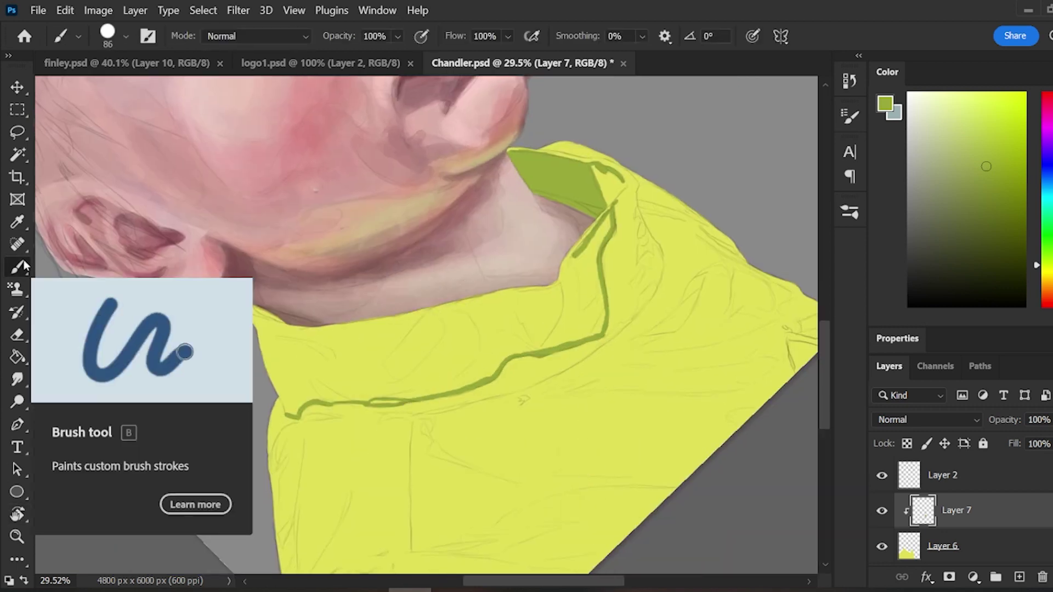
# - Fill the front collar band with solid olive green
pyautogui.moveTo(560, 283)
pyautogui.mouseDown()
pyautogui.moveTo(599, 325)
pyautogui.moveTo(604, 217)
pyautogui.mouseUp()
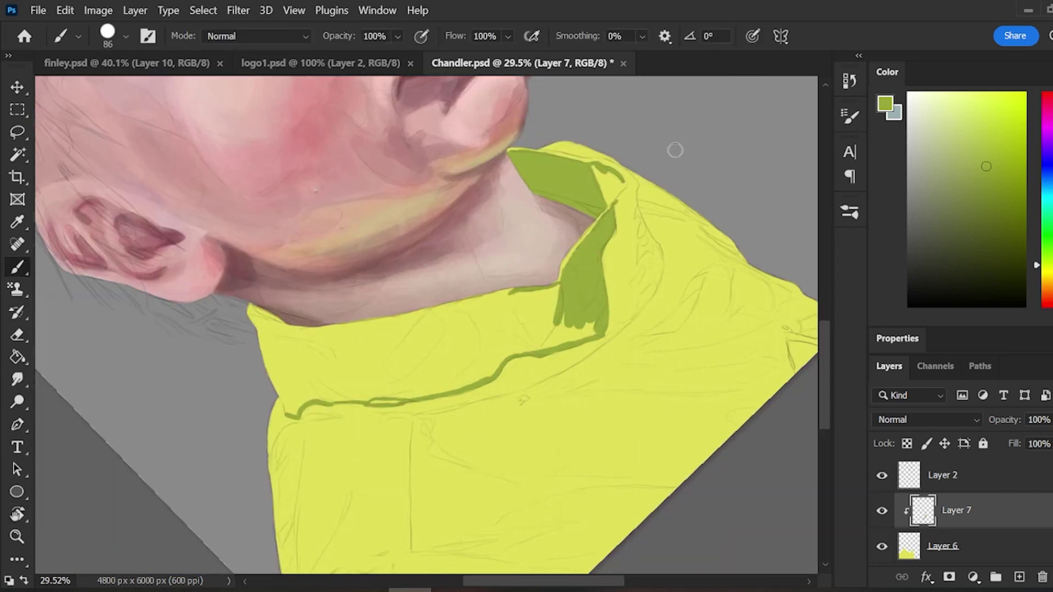
pyautogui.moveTo(253, 310)
pyautogui.mouseDown()
pyautogui.moveTo(304, 342)
pyautogui.moveTo(297, 407)
pyautogui.moveTo(403, 347)
pyautogui.moveTo(556, 324)
pyautogui.moveTo(489, 453)
pyautogui.mouseUp()
pyautogui.press('r')
pyautogui.press('b')
pyautogui.moveTo(323, 253)
pyautogui.mouseDown()
pyautogui.moveTo(349, 333)
pyautogui.moveTo(425, 403)
pyautogui.moveTo(478, 483)
pyautogui.mouseUp()
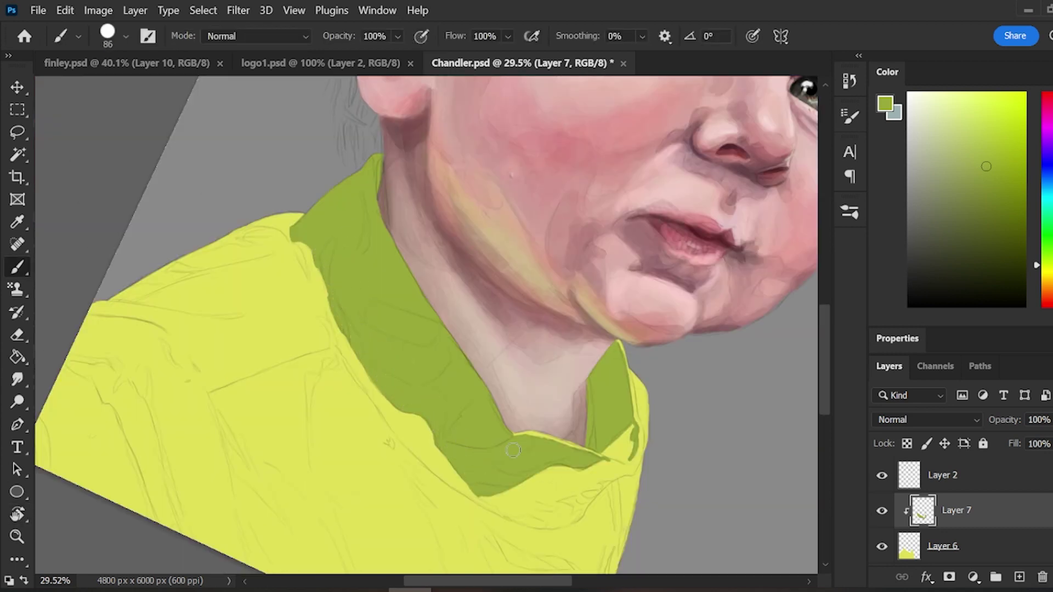
# - Recolor the green collar areas with a brighter green using the Paint Bucket tool
pyautogui.click(1047, 259)
pyautogui.click(999, 143)
pyautogui.press('g')
pyautogui.click(403, 340)
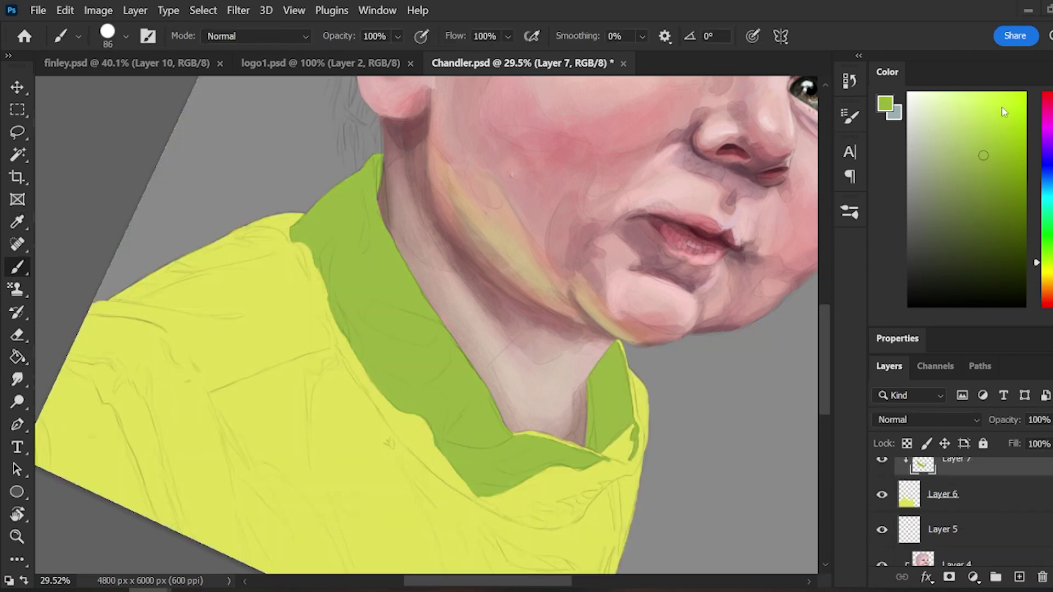
# - Paint yellow-green shadows along the collar seam, the folds at the collar's far side and the shoulder seam
pyautogui.click(981, 135)
pyautogui.click(1047, 268)
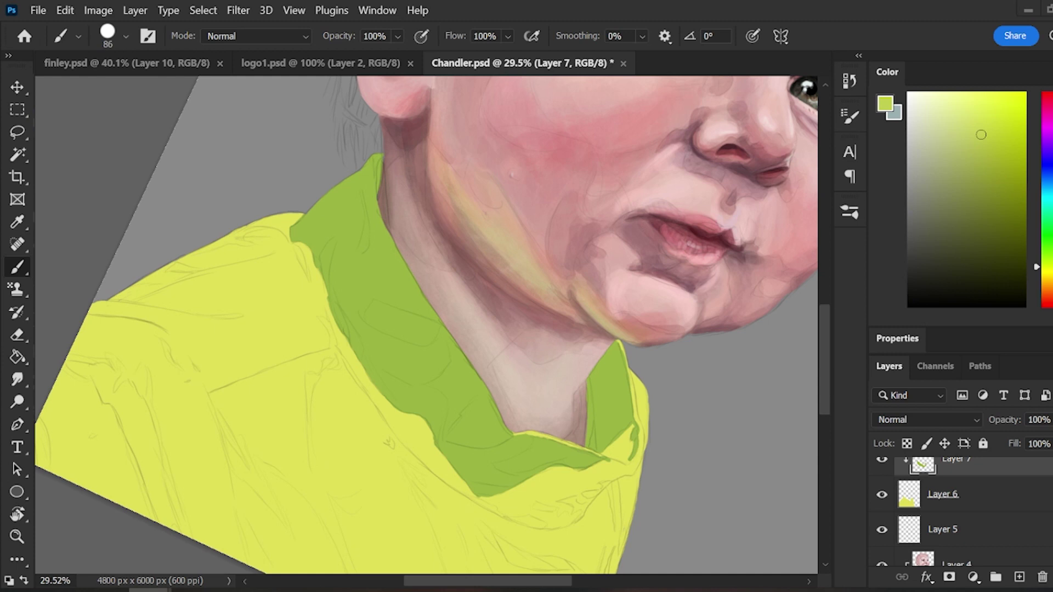
pyautogui.moveTo(324, 313); pyautogui.dragTo(430, 470)
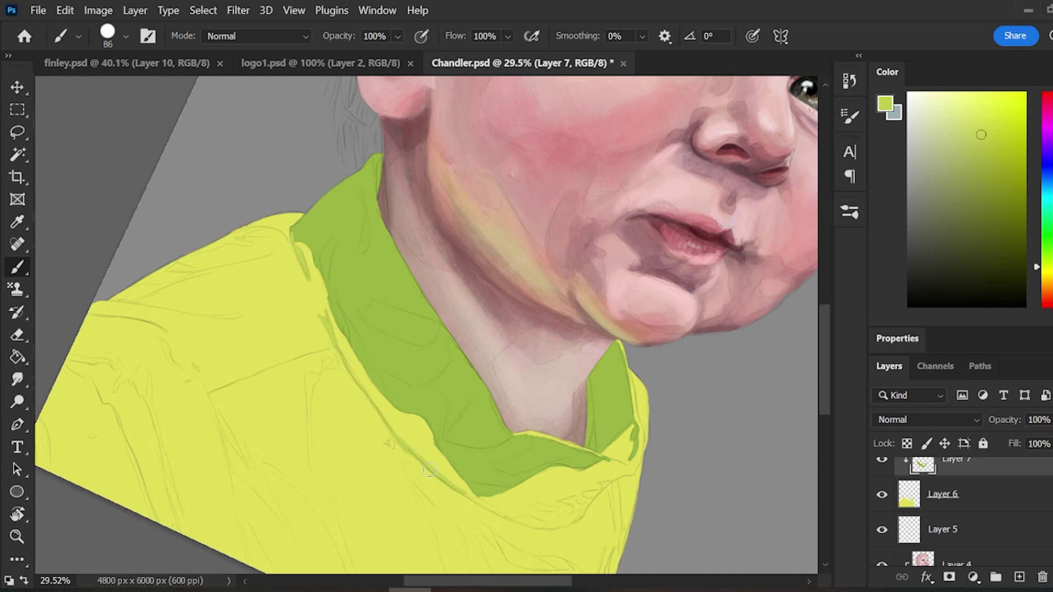
pyautogui.click(18, 514)
pyautogui.moveTo(329, 439); pyautogui.dragTo(508, 451)
pyautogui.click(17, 267)
pyautogui.moveTo(609, 323); pyautogui.dragTo(654, 269)
pyautogui.moveTo(634, 265); pyautogui.dragTo(640, 255)
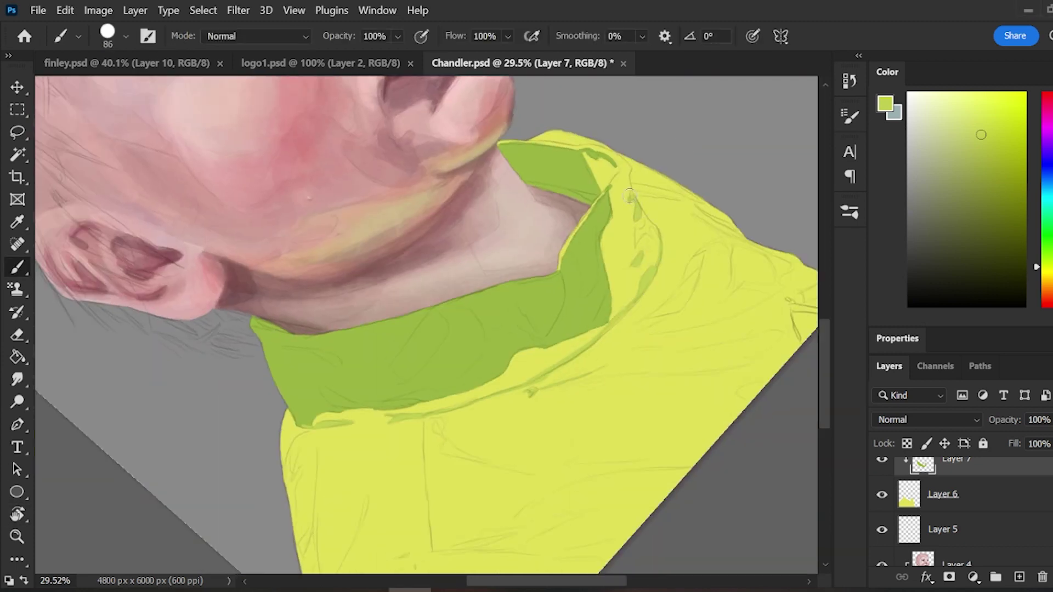
pyautogui.moveTo(423, 423); pyautogui.dragTo(432, 548)
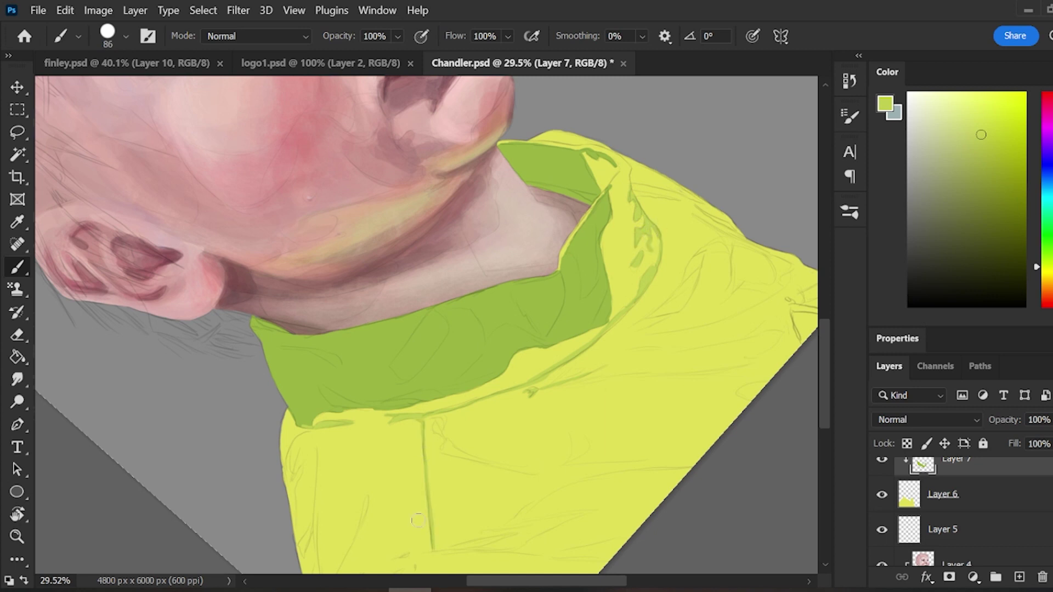
# - Paint yellow-green shadows and fold lines down the far side of the shirt
pyautogui.press('r')
pyautogui.moveTo(636, 151); pyautogui.dragTo(647, 425)
pyautogui.moveTo(642, 346)
pyautogui.mouseDown()
pyautogui.moveTo(651, 378)
pyautogui.moveTo(638, 465)
pyautogui.mouseUp()
pyautogui.scroll(-3, 595, 527)
pyautogui.moveTo(629, 405)
pyautogui.mouseDown()
pyautogui.moveTo(582, 424)
pyautogui.moveTo(631, 419)
pyautogui.mouseUp()
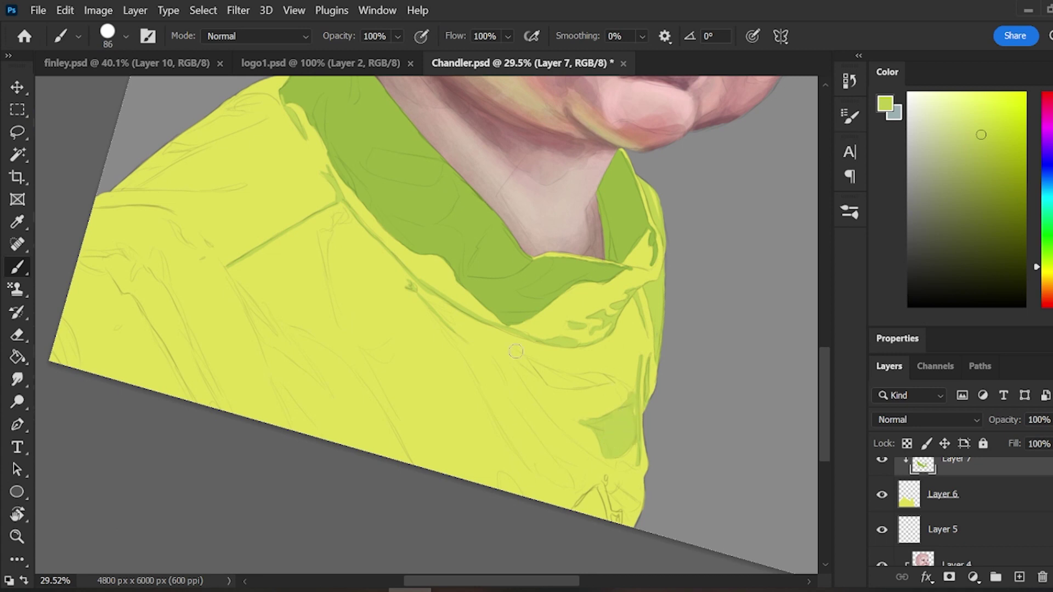
pyautogui.moveTo(516, 354)
pyautogui.mouseDown()
pyautogui.moveTo(627, 384)
pyautogui.moveTo(615, 466)
pyautogui.mouseUp()
# - Paint long yellow-green folds running down the chest below the collar
pyautogui.moveTo(826, 396); pyautogui.dragTo(826, 446)
pyautogui.moveTo(547, 236); pyautogui.dragTo(573, 273)
pyautogui.moveTo(451, 122); pyautogui.dragTo(565, 266)
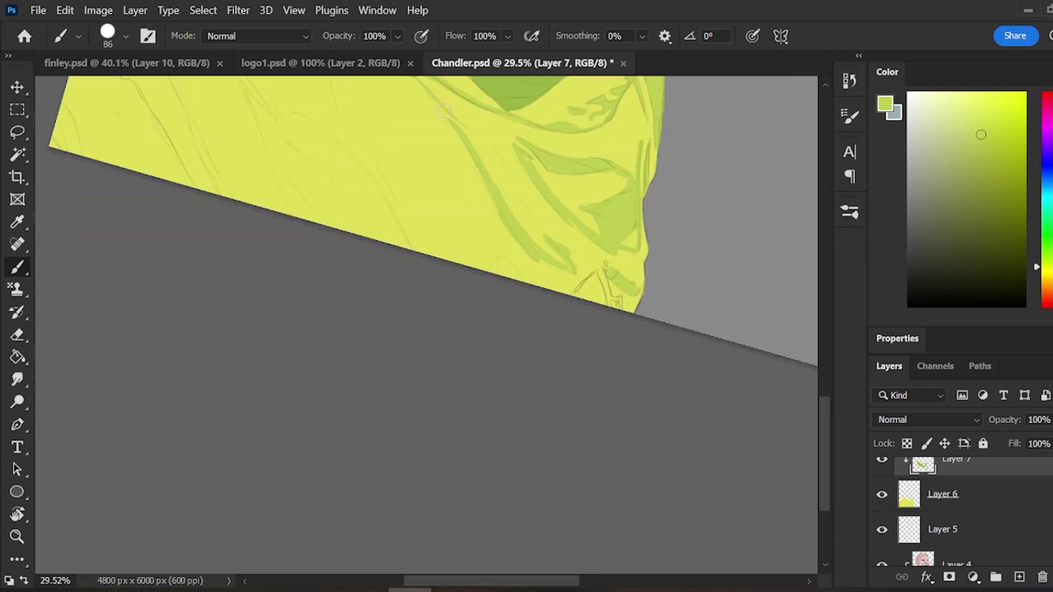
pyautogui.moveTo(434, 100); pyautogui.dragTo(470, 136)
# - Add yellow-green folds across the near chest below the shoulder seam
pyautogui.moveTo(827, 449); pyautogui.dragTo(827, 404)
pyautogui.moveTo(203, 216); pyautogui.dragTo(276, 311)
pyautogui.moveTo(266, 335); pyautogui.dragTo(323, 415)
pyautogui.moveTo(257, 308); pyautogui.dragTo(413, 437)
pyautogui.moveTo(323, 211)
pyautogui.mouseDown()
pyautogui.moveTo(338, 301)
pyautogui.moveTo(418, 441)
pyautogui.mouseUp()
pyautogui.moveTo(342, 193); pyautogui.dragTo(325, 235)
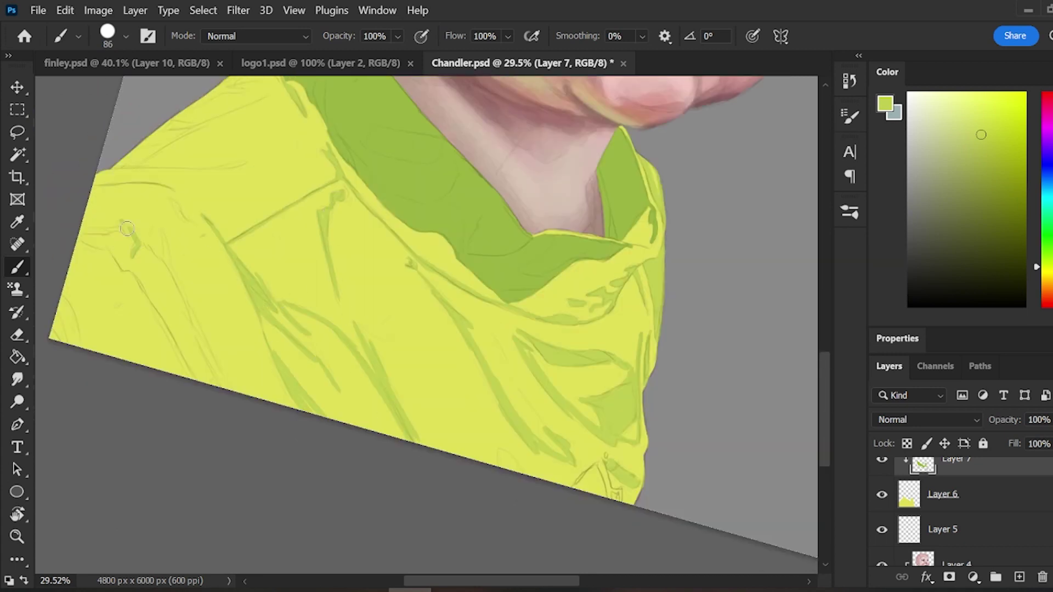
# - Paint yellow-green creases along the near shoulder and sleeve, following the sketch lines
pyautogui.moveTo(157, 234); pyautogui.dragTo(192, 319)
pyautogui.moveTo(177, 295); pyautogui.dragTo(225, 387)
pyautogui.moveTo(94, 184); pyautogui.dragTo(175, 193)
pyautogui.moveTo(97, 174); pyautogui.dragTo(241, 163)
pyautogui.moveTo(151, 146); pyautogui.dragTo(118, 164)
pyautogui.moveTo(214, 106); pyautogui.dragTo(132, 163)
pyautogui.moveTo(81, 234); pyautogui.dragTo(114, 227)
pyautogui.moveTo(108, 248); pyautogui.dragTo(192, 377)
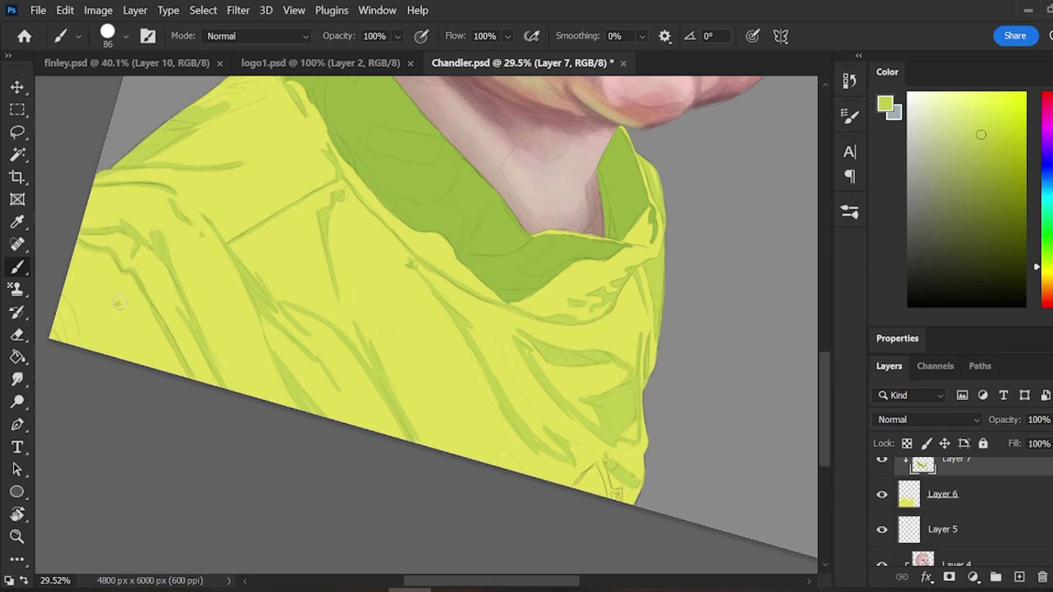
# - Finish the yellow-green creases on the near sleeve and shade the back shoulder edge beneath the collar in yellow-green
pyautogui.moveTo(61, 296); pyautogui.dragTo(78, 345)
pyautogui.moveTo(488, 581); pyautogui.dragTo(468, 581)
pyautogui.click(17, 514)
pyautogui.moveTo(275, 274); pyautogui.dragTo(270, 363)
pyautogui.click(17, 267)
pyautogui.moveTo(170, 384)
pyautogui.mouseDown()
pyautogui.moveTo(213, 371)
pyautogui.moveTo(310, 429)
pyautogui.moveTo(354, 436)
pyautogui.mouseUp()
pyautogui.moveTo(187, 467); pyautogui.dragTo(196, 476)
pyautogui.moveTo(214, 214)
pyautogui.mouseDown()
pyautogui.moveTo(240, 168)
pyautogui.moveTo(219, 156)
pyautogui.mouseUp()
pyautogui.moveTo(233, 137); pyautogui.dragTo(189, 222)
pyautogui.moveTo(354, 113); pyautogui.dragTo(352, 324)
# - Sample the collar's darker green and deepen the back shoulder edge, the far chest folds and the lower chest creases
pyautogui.keyDown('alt'); pyautogui.click(353, 324); pyautogui.keyUp('alt')
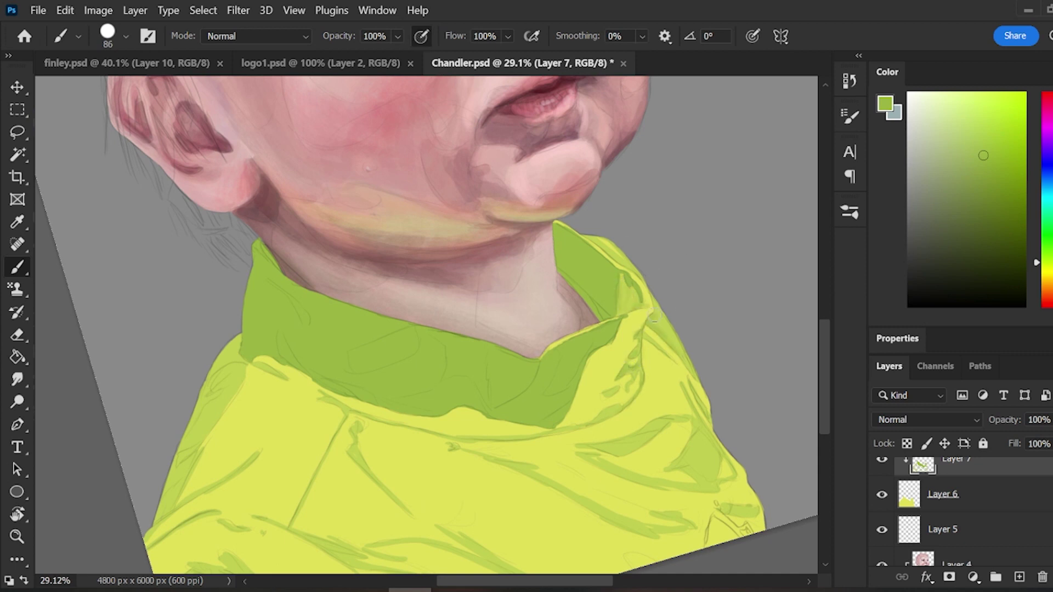
pyautogui.moveTo(238, 336); pyautogui.dragTo(201, 401)
pyautogui.moveTo(235, 394); pyautogui.dragTo(223, 412)
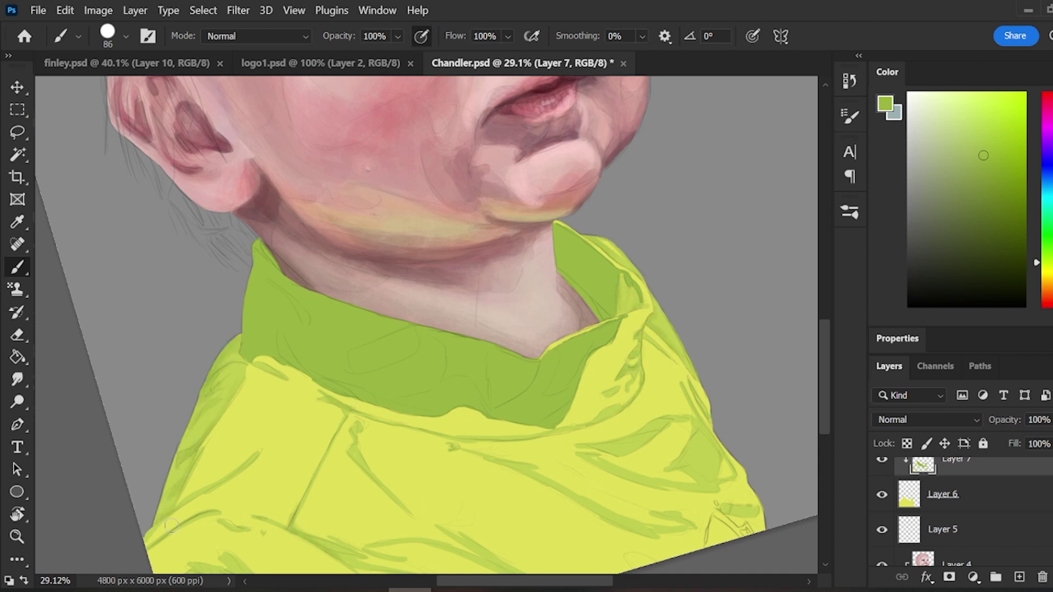
pyautogui.moveTo(703, 426); pyautogui.dragTo(680, 469)
pyautogui.moveTo(692, 408); pyautogui.dragTo(699, 424)
pyautogui.moveTo(587, 498); pyautogui.dragTo(647, 532)
pyautogui.moveTo(722, 511); pyautogui.dragTo(751, 513)
pyautogui.moveTo(631, 557); pyautogui.dragTo(660, 566)
# - Paint bright yellow highlights with a 93 px brush on the far collar folds and along the seam below the collar
pyautogui.moveTo(824, 331); pyautogui.dragTo(824, 325)
pyautogui.moveTo(980, 98); pyautogui.dragTo(962, 96)
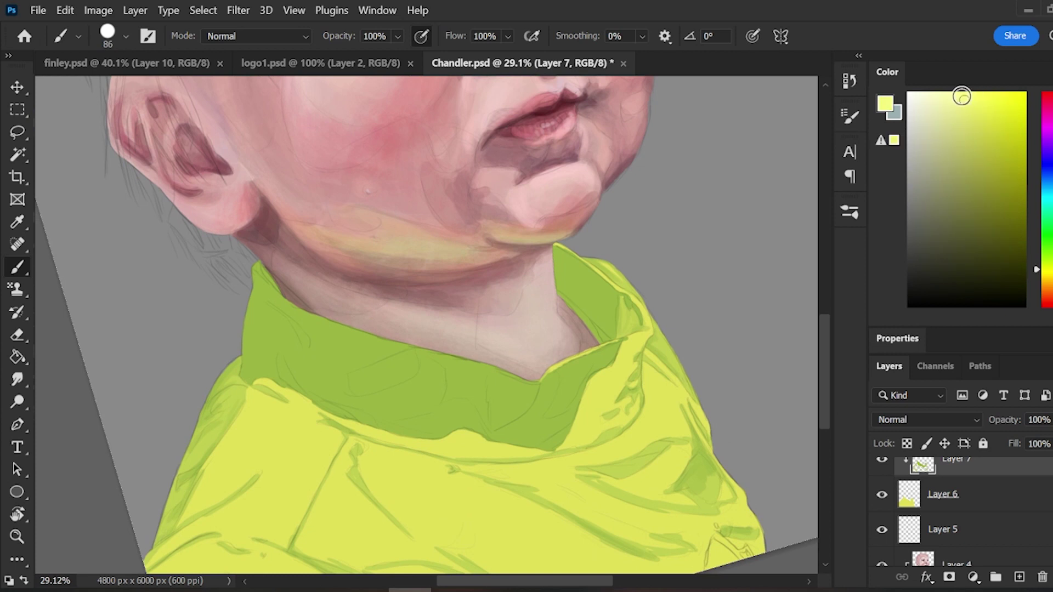
pyautogui.rightClick(478, 111)
pyautogui.moveTo(551, 157); pyautogui.dragTo(526, 156)
pyautogui.rightClick(554, 362)
pyautogui.moveTo(589, 349)
pyautogui.mouseDown()
pyautogui.moveTo(548, 374)
pyautogui.moveTo(582, 421)
pyautogui.mouseUp()
pyautogui.click(551, 175)
pyautogui.moveTo(623, 372); pyautogui.dragTo(573, 433)
pyautogui.moveTo(620, 411)
pyautogui.mouseDown()
pyautogui.moveTo(569, 445)
pyautogui.moveTo(442, 440)
pyautogui.mouseUp()
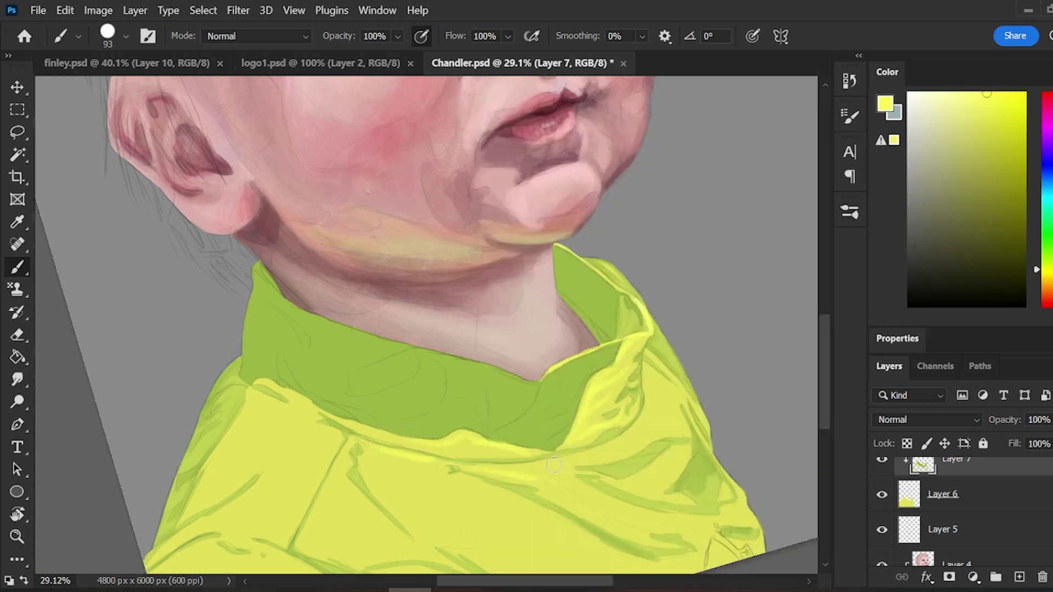
# - Add bright yellow highlights along the far chest folds, the shoulder seam and the crease beside it
pyautogui.moveTo(551, 483); pyautogui.dragTo(712, 529)
pyautogui.moveTo(625, 491); pyautogui.dragTo(510, 461)
pyautogui.moveTo(643, 372); pyautogui.dragTo(670, 400)
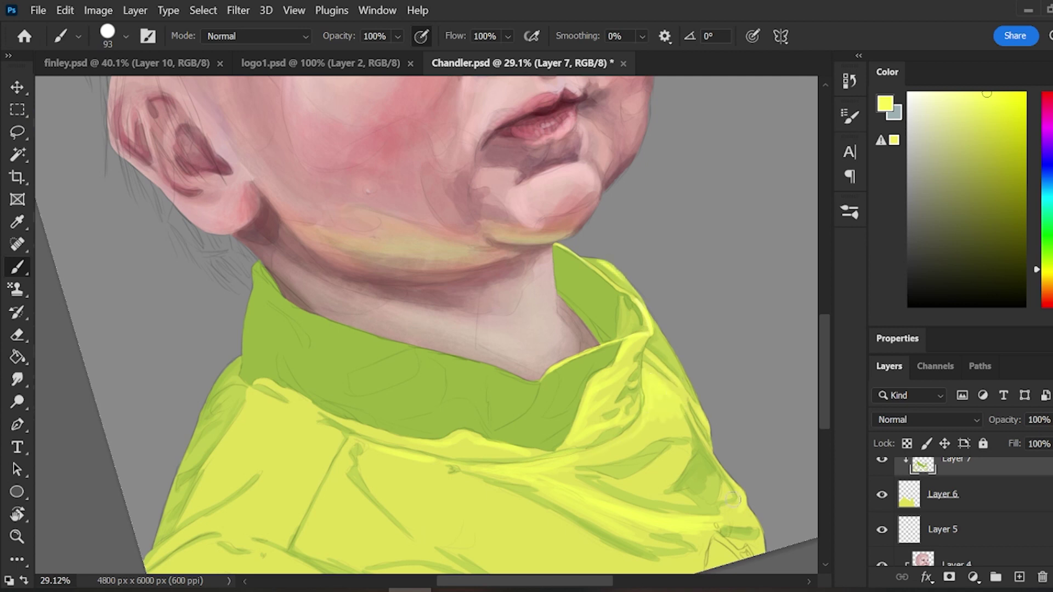
pyautogui.moveTo(346, 455); pyautogui.dragTo(300, 532)
pyautogui.moveTo(351, 471); pyautogui.dragTo(392, 530)
# - Paint bright yellow highlights on the near shoulder and along the sleeve folds down to the canvas edge
pyautogui.scroll(-3, 247, 523)
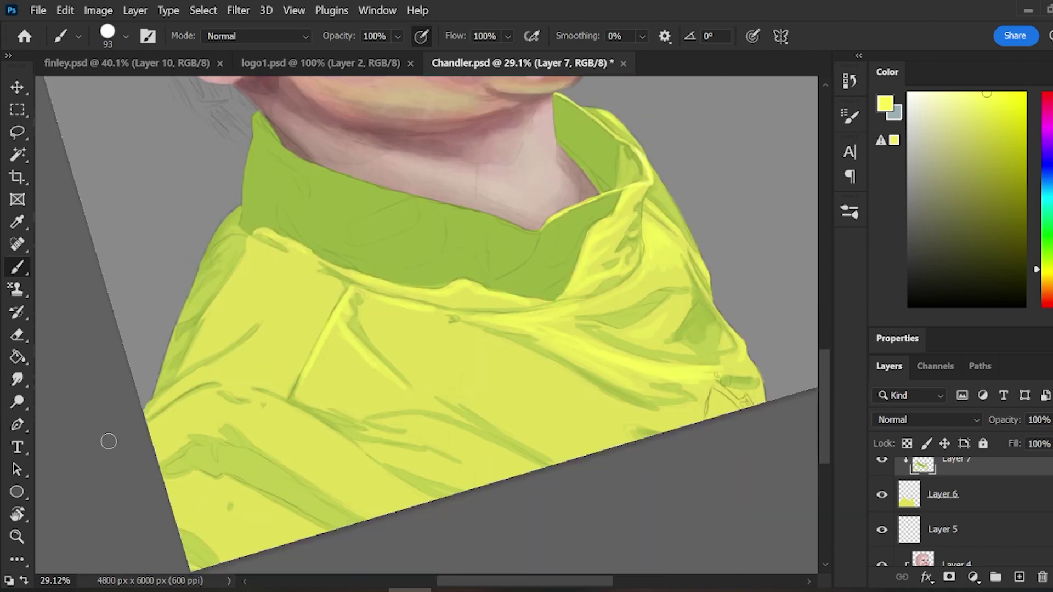
pyautogui.moveTo(250, 378)
pyautogui.mouseDown()
pyautogui.moveTo(271, 332)
pyautogui.moveTo(301, 345)
pyautogui.mouseUp()
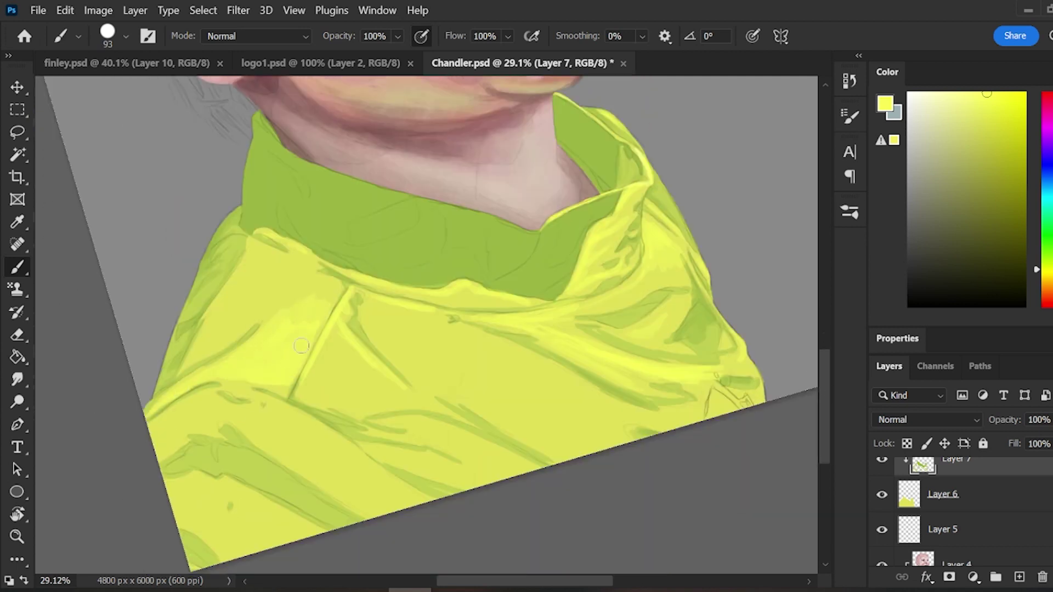
pyautogui.moveTo(266, 420)
pyautogui.mouseDown()
pyautogui.moveTo(387, 488)
pyautogui.moveTo(344, 495)
pyautogui.mouseUp()
pyautogui.moveTo(216, 421); pyautogui.dragTo(130, 468)
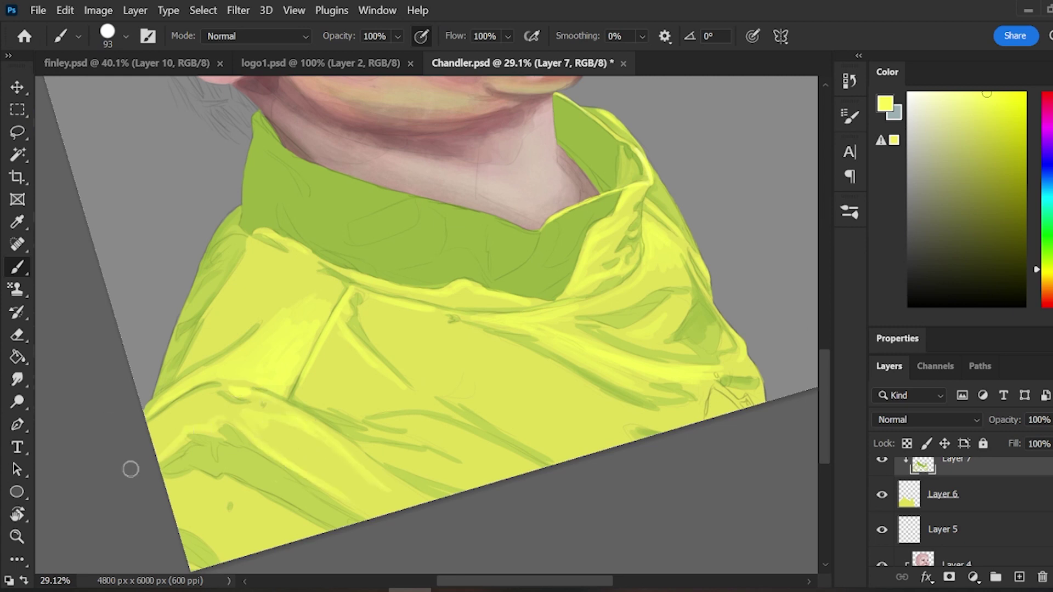
pyautogui.moveTo(177, 513)
pyautogui.mouseDown()
pyautogui.moveTo(220, 554)
pyautogui.moveTo(238, 554)
pyautogui.mouseUp()
# - Enlarge the brush to 341 px and paint broad bright yellow highlights across the chest and near shoulder
pyautogui.rightClick(476, 378)
pyautogui.click(631, 145)
pyautogui.moveTo(357, 348); pyautogui.dragTo(406, 387)
pyautogui.moveTo(420, 348); pyautogui.dragTo(609, 444)
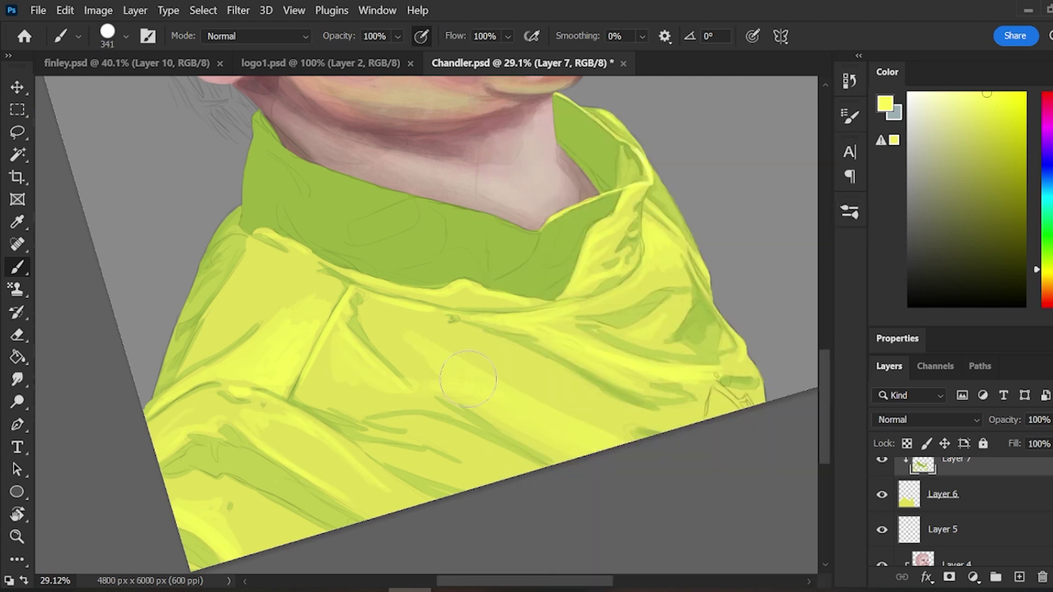
pyautogui.moveTo(521, 449); pyautogui.dragTo(455, 471)
pyautogui.moveTo(471, 381); pyautogui.dragTo(680, 425)
pyautogui.moveTo(301, 291); pyautogui.dragTo(235, 298)
# - Add pale yellow highlights to the near shoulder, sleeve and chest, and to the fold below the far collar
pyautogui.click(943, 94)
pyautogui.moveTo(299, 337); pyautogui.dragTo(242, 369)
pyautogui.moveTo(237, 417); pyautogui.dragTo(356, 479)
pyautogui.moveTo(184, 428); pyautogui.dragTo(167, 439)
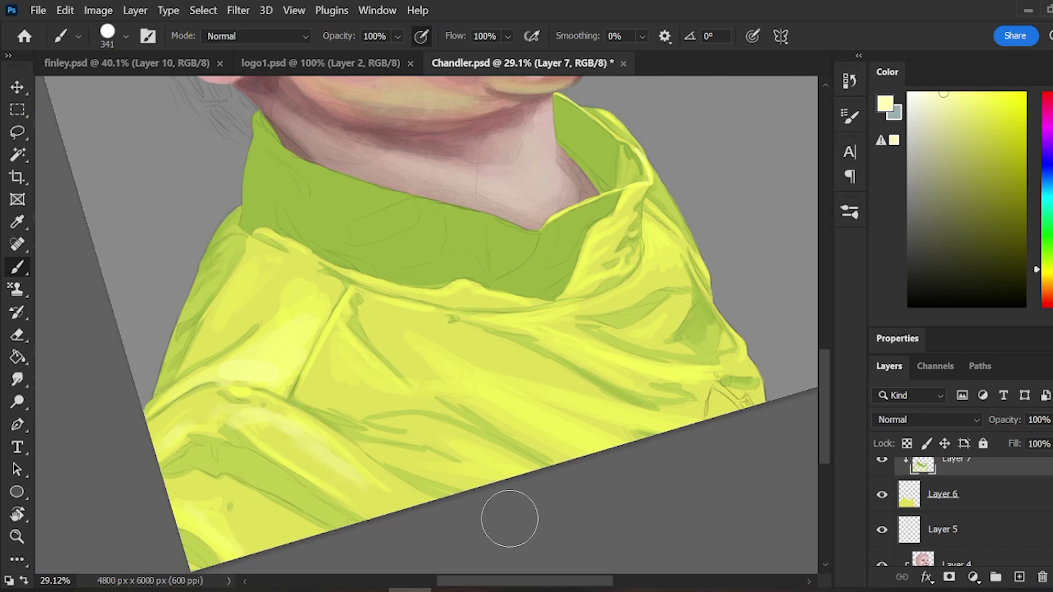
pyautogui.moveTo(354, 357); pyautogui.dragTo(406, 390)
pyautogui.moveTo(487, 381); pyautogui.dragTo(609, 436)
pyautogui.moveTo(661, 236); pyautogui.dragTo(668, 271)
# - Paint darker green fold shadows on the front and inside of the collar with a 79 px brush
pyautogui.rightClick(476, 378)
pyautogui.click(590, 146)
pyautogui.keyDown('alt'); pyautogui.click(527, 252); pyautogui.keyUp('alt')
pyautogui.click(981, 178)
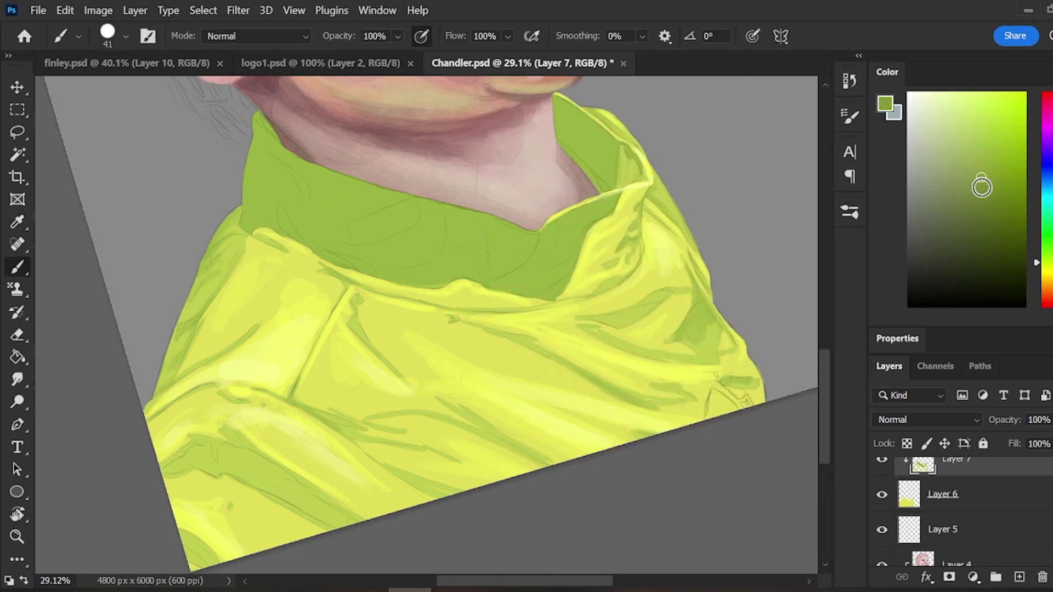
pyautogui.press(']')
pyautogui.press(']')
pyautogui.press(']')
pyautogui.press(']')
pyautogui.moveTo(357, 235); pyautogui.dragTo(410, 211)
pyautogui.moveTo(273, 188)
pyautogui.mouseDown()
pyautogui.moveTo(425, 266)
pyautogui.moveTo(471, 225)
pyautogui.moveTo(521, 258)
pyautogui.moveTo(565, 249)
pyautogui.moveTo(582, 154)
pyautogui.moveTo(631, 168)
pyautogui.mouseUp()
# - Shade the inner far collar and the front collar fold in dark olive with a 178 px brush at 11% opacity
pyautogui.moveTo(980, 202); pyautogui.dragTo(987, 223)
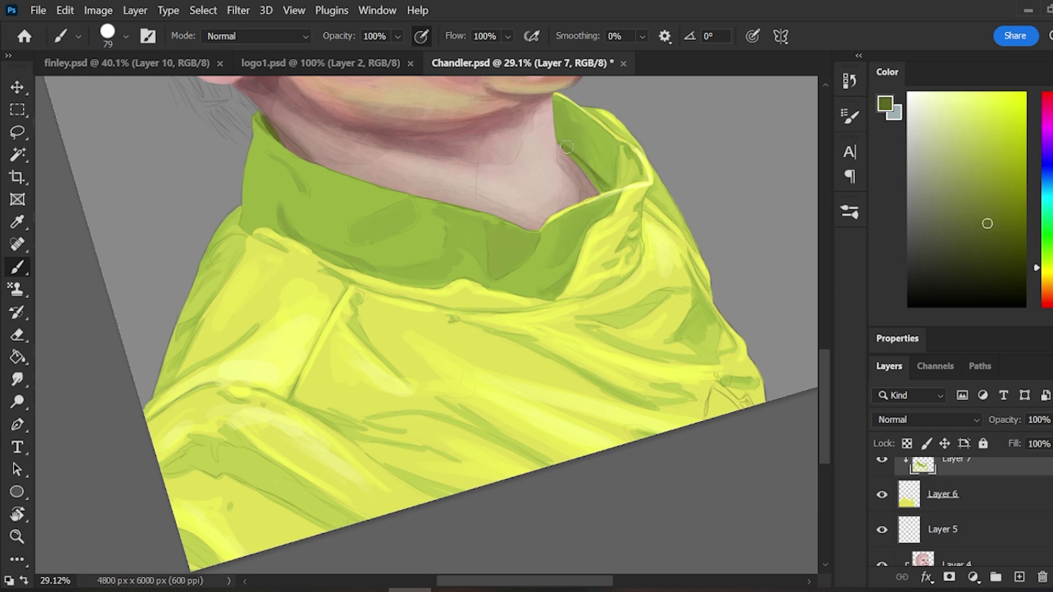
pyautogui.click(849, 116)
pyautogui.moveTo(567, 147)
pyautogui.mouseDown()
pyautogui.moveTo(599, 189)
pyautogui.moveTo(563, 177)
pyautogui.mouseUp()
pyautogui.press('1')
pyautogui.press('1')
pyautogui.moveTo(565, 123)
pyautogui.mouseDown()
pyautogui.moveTo(593, 170)
pyautogui.moveTo(567, 113)
pyautogui.mouseUp()
pyautogui.moveTo(515, 258); pyautogui.dragTo(493, 274)
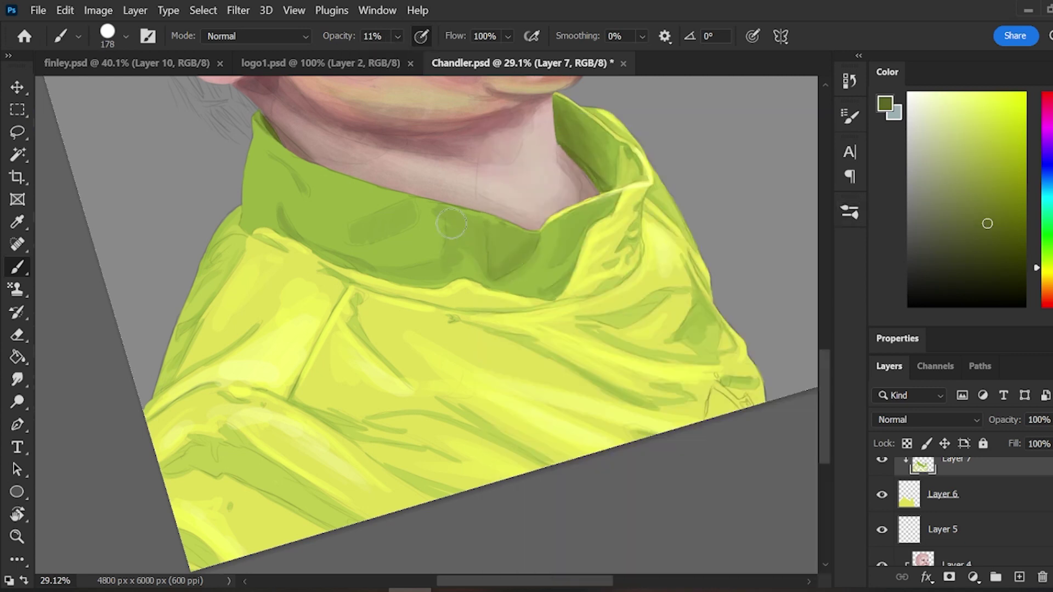
# - Glaze dark olive shadows over the collar, the far chest folds, the lower chest creases and the near sleeve
pyautogui.moveTo(451, 224)
pyautogui.mouseDown()
pyautogui.moveTo(250, 214)
pyautogui.moveTo(625, 248)
pyautogui.moveTo(614, 282)
pyautogui.mouseUp()
pyautogui.moveTo(606, 327); pyautogui.dragTo(719, 357)
pyautogui.moveTo(702, 312); pyautogui.dragTo(724, 353)
pyautogui.moveTo(548, 348); pyautogui.dragTo(691, 403)
pyautogui.moveTo(398, 419); pyautogui.dragTo(548, 463)
pyautogui.moveTo(340, 423); pyautogui.dragTo(444, 493)
pyautogui.moveTo(214, 450); pyautogui.dragTo(349, 526)
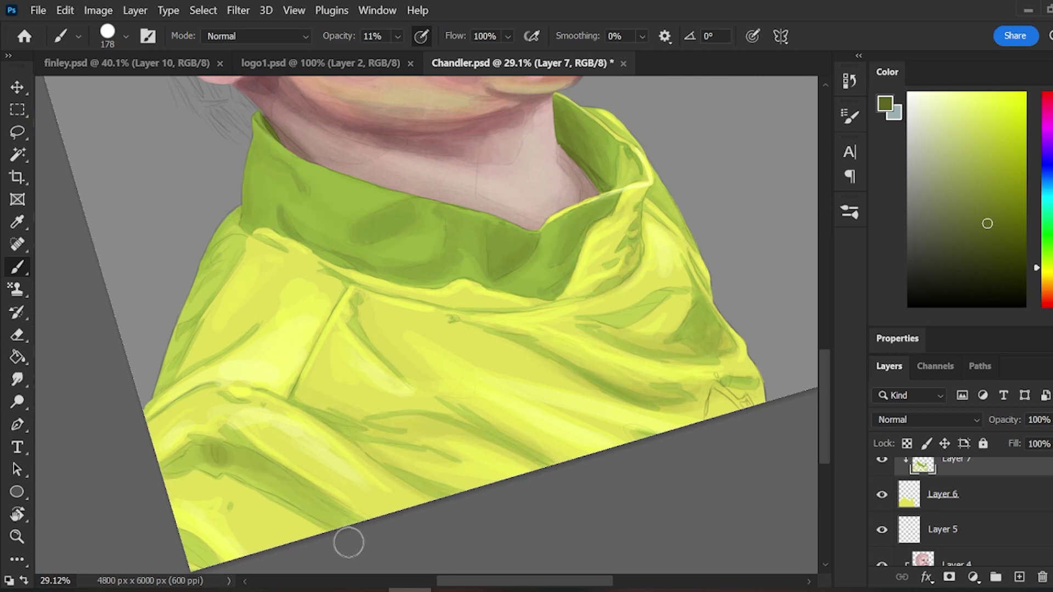
# - Deepen the sleeve folds, back shoulder edge and shoulder seam in dark olive with an 87 px brush
pyautogui.click(850, 117)
pyautogui.moveTo(563, 177); pyautogui.dragTo(547, 177)
pyautogui.moveTo(211, 447); pyautogui.dragTo(349, 520)
pyautogui.moveTo(208, 443)
pyautogui.mouseDown()
pyautogui.moveTo(162, 470)
pyautogui.moveTo(221, 465)
pyautogui.mouseUp()
pyautogui.moveTo(179, 532); pyautogui.dragTo(217, 565)
pyautogui.moveTo(160, 391); pyautogui.dragTo(198, 317)
pyautogui.moveTo(181, 327); pyautogui.dragTo(233, 216)
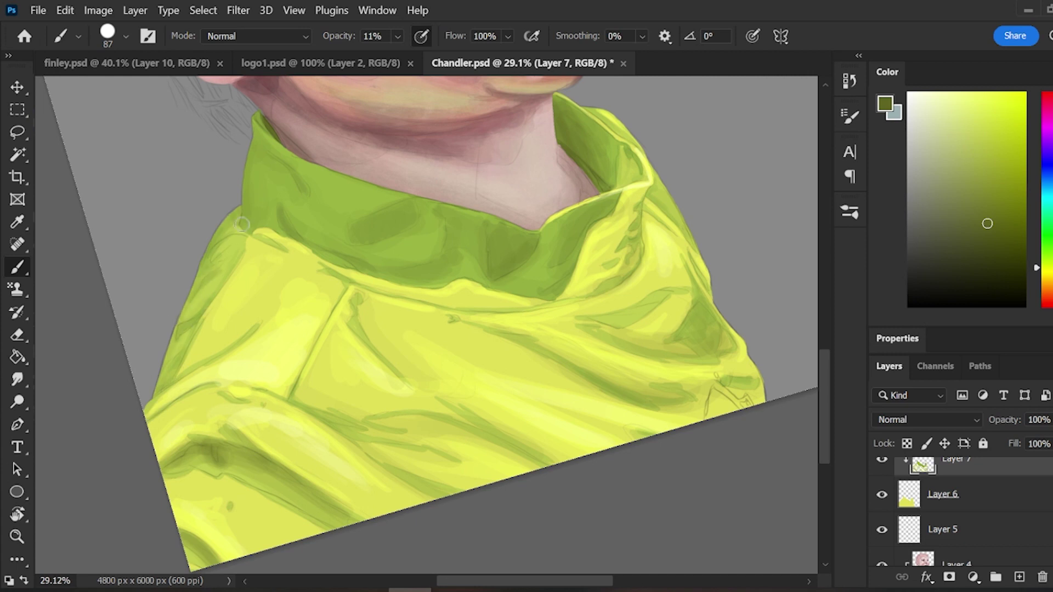
pyautogui.moveTo(279, 245); pyautogui.dragTo(320, 266)
pyautogui.moveTo(346, 282); pyautogui.dragTo(333, 307)
# - Blend the chest folds and collar edge in sampled yellow using the 170 px Wide Vine Charcoal brush at 17% opacity
pyautogui.keyDown('alt'); pyautogui.click(363, 361); pyautogui.keyUp('alt')
pyautogui.click(849, 116)
pyautogui.click(708, 346)
pyautogui.click(397, 36)
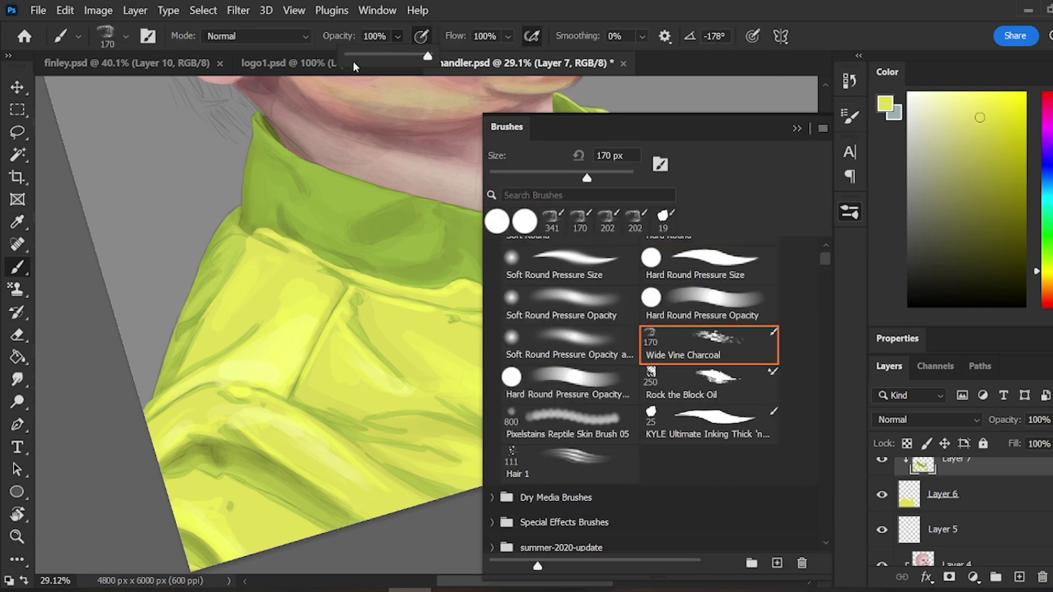
pyautogui.click(353, 63)
pyautogui.click(355, 313)
pyautogui.moveTo(548, 357); pyautogui.dragTo(694, 402)
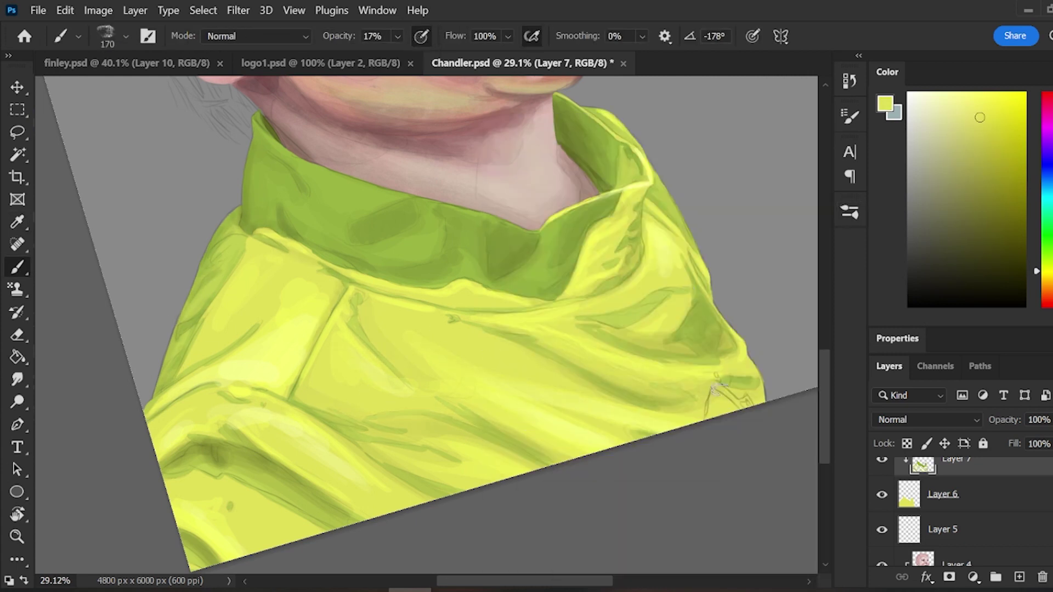
pyautogui.moveTo(636, 428); pyautogui.dragTo(663, 432)
pyautogui.moveTo(494, 430); pyautogui.dragTo(553, 461)
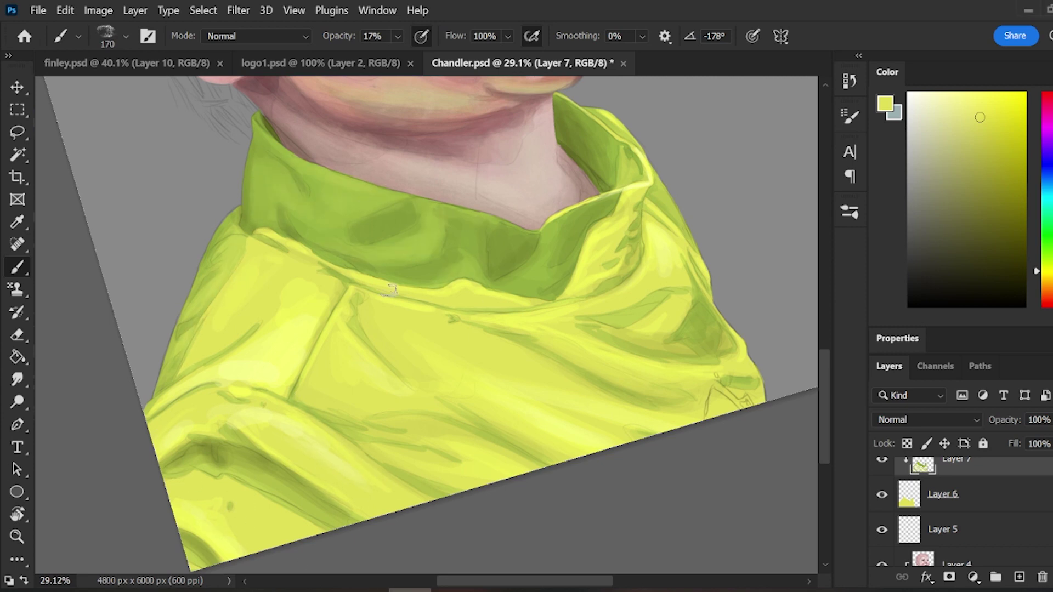
pyautogui.moveTo(552, 231); pyautogui.dragTo(613, 189)
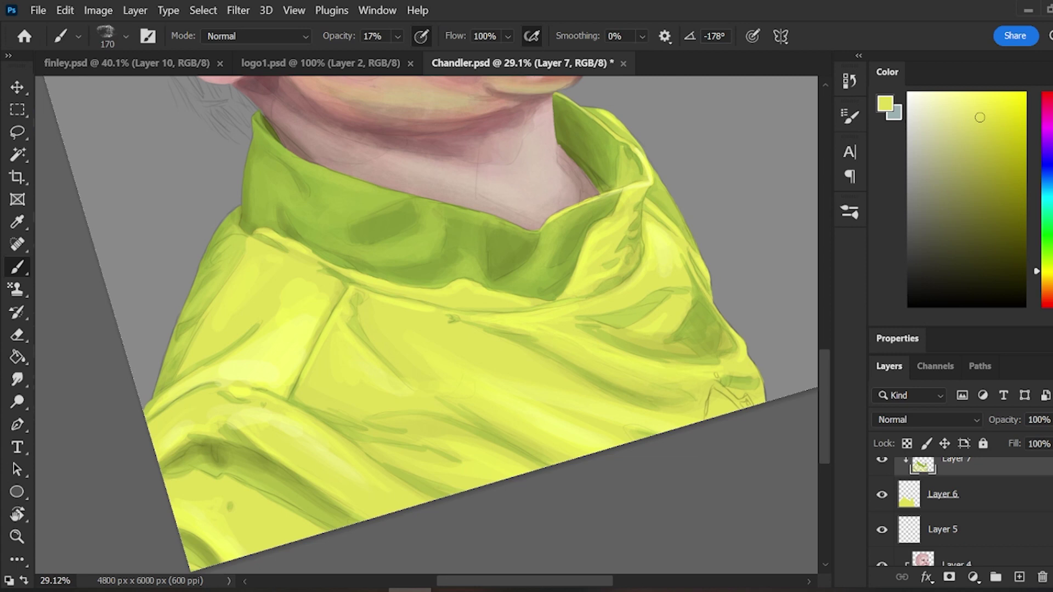
# - Block in the small chest emblem at the shirt's lower edge with a teal outline and a lighter turquoise fill
pyautogui.click(1048, 180)
pyautogui.click(1048, 196)
pyautogui.click(971, 189)
pyautogui.click(849, 116)
pyautogui.click(749, 267)
pyautogui.click(849, 117)
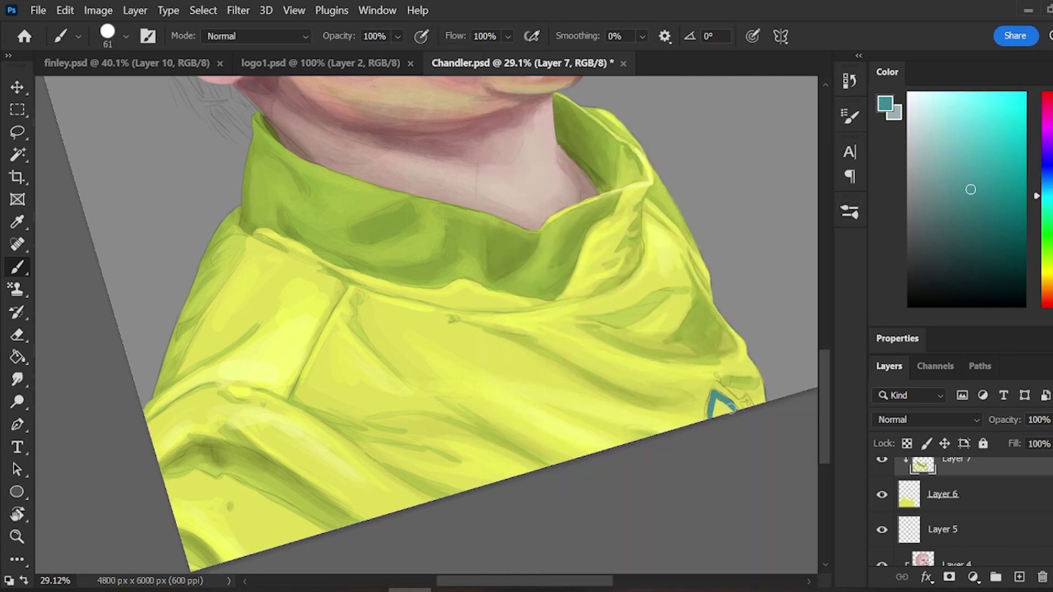
pyautogui.click(991, 140)
pyautogui.moveTo(714, 402)
pyautogui.mouseDown()
pyautogui.moveTo(728, 418)
pyautogui.moveTo(748, 407)
pyautogui.moveTo(705, 414)
pyautogui.mouseUp()
# - Outline the turquoise emblem in dark navy with a 32 px brush
pyautogui.click(926, 113)
pyautogui.click(849, 117)
pyautogui.click(850, 116)
pyautogui.click(1048, 163)
pyautogui.click(972, 256)
pyautogui.click(984, 241)
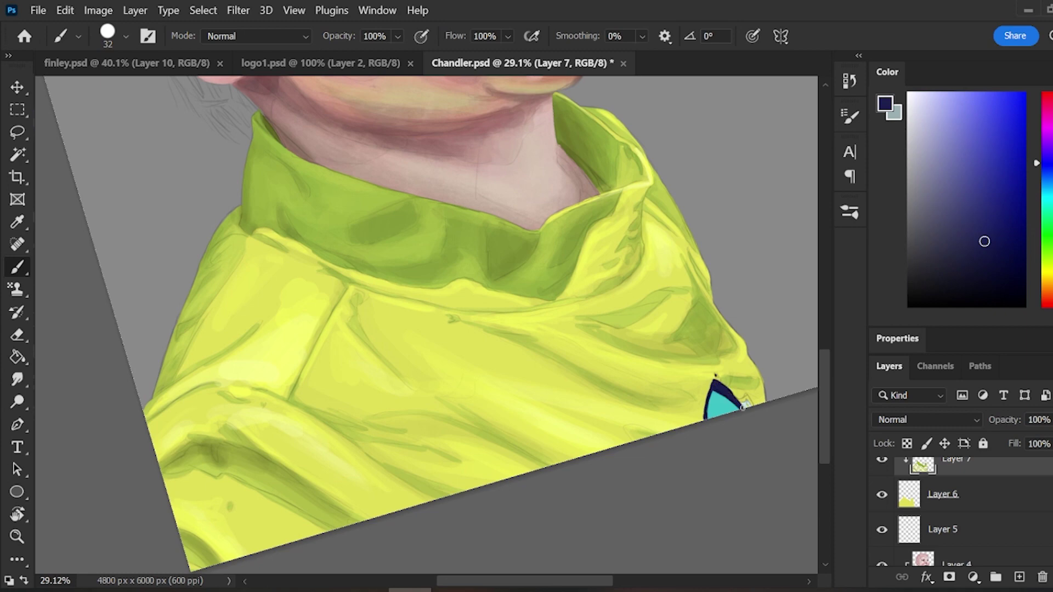
# - Save the document and reset the rotated canvas to upright
pyautogui.hotkey('ctrl', 's')
pyautogui.scroll(8, 426, 325)
pyautogui.hotkey('ctrl', '-')
pyautogui.hotkey('ctrl', '-')
pyautogui.hotkey('ctrl', '-')
pyautogui.click(17, 514)
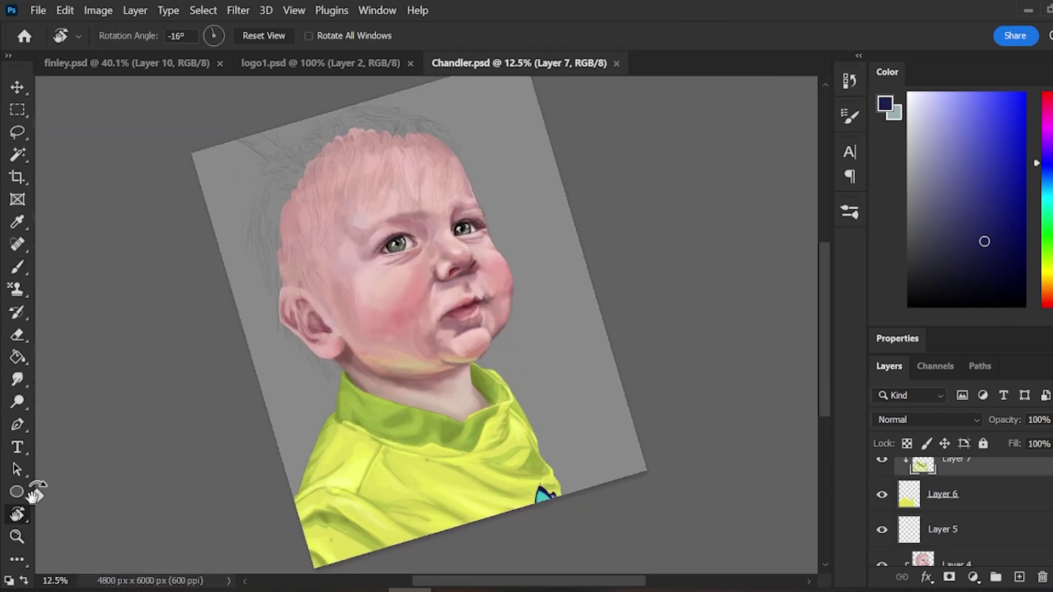
pyautogui.click(264, 35)
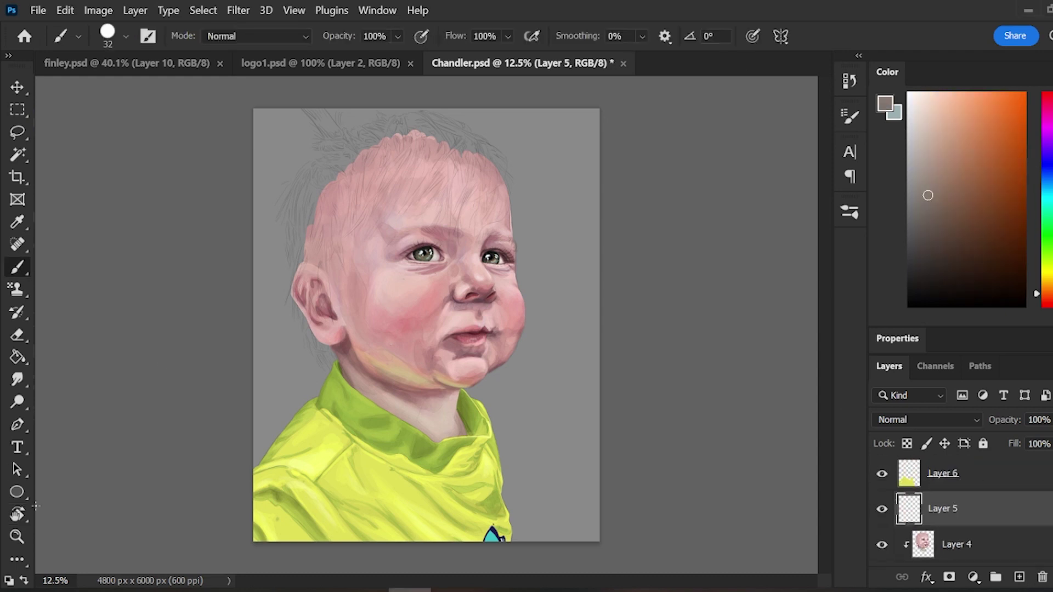
# - Block in the hair above the ear on Layer 5 in light grey-beige with a 135 px brush
pyautogui.press('F5')
pyautogui.press('z')
pyautogui.moveTo(385, 247); pyautogui.dragTo(416, 247)
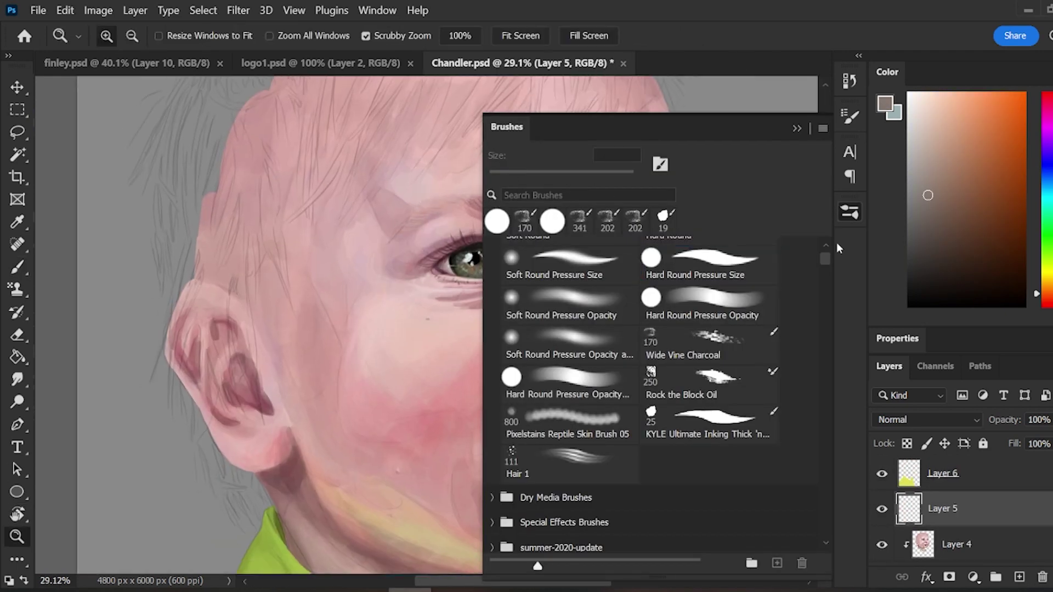
pyautogui.press('F5')
pyautogui.click(930, 173)
pyautogui.press('b')
pyautogui.click(924, 155)
pyautogui.moveTo(239, 189)
pyautogui.mouseDown()
pyautogui.moveTo(236, 235)
pyautogui.moveTo(203, 225)
pyautogui.moveTo(164, 143)
pyautogui.moveTo(165, 302)
pyautogui.moveTo(176, 329)
pyautogui.moveTo(199, 272)
pyautogui.mouseUp()
pyautogui.moveTo(167, 343); pyautogui.dragTo(206, 247)
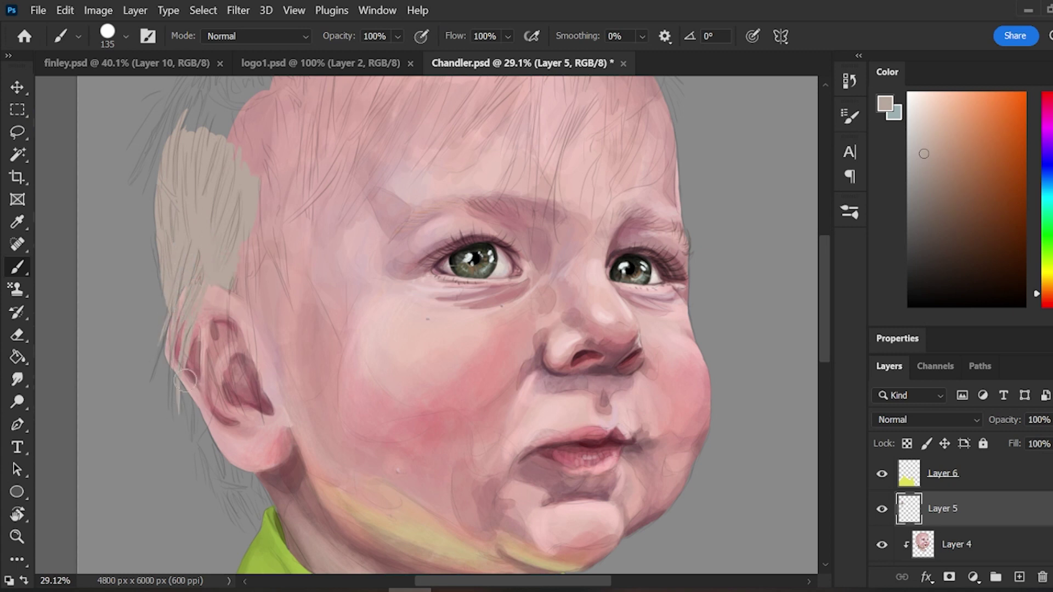
# - Paint grey-beige strands over the ear, widen the hair mass above it, and add strands behind the ear
pyautogui.moveTo(185, 380)
pyautogui.mouseDown()
pyautogui.moveTo(211, 330)
pyautogui.moveTo(235, 406)
pyautogui.mouseUp()
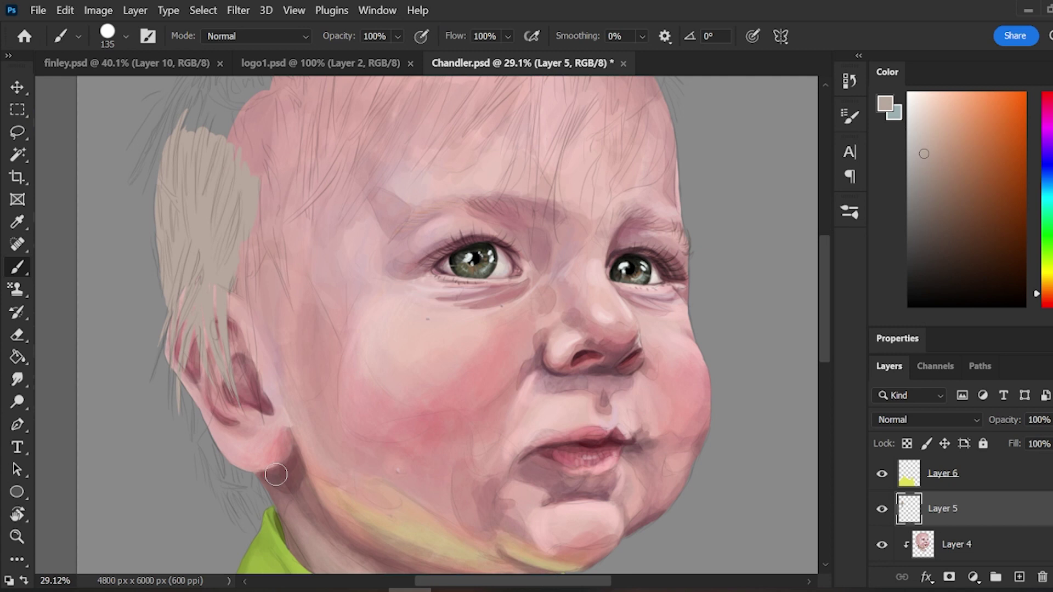
pyautogui.moveTo(248, 250); pyautogui.dragTo(164, 266)
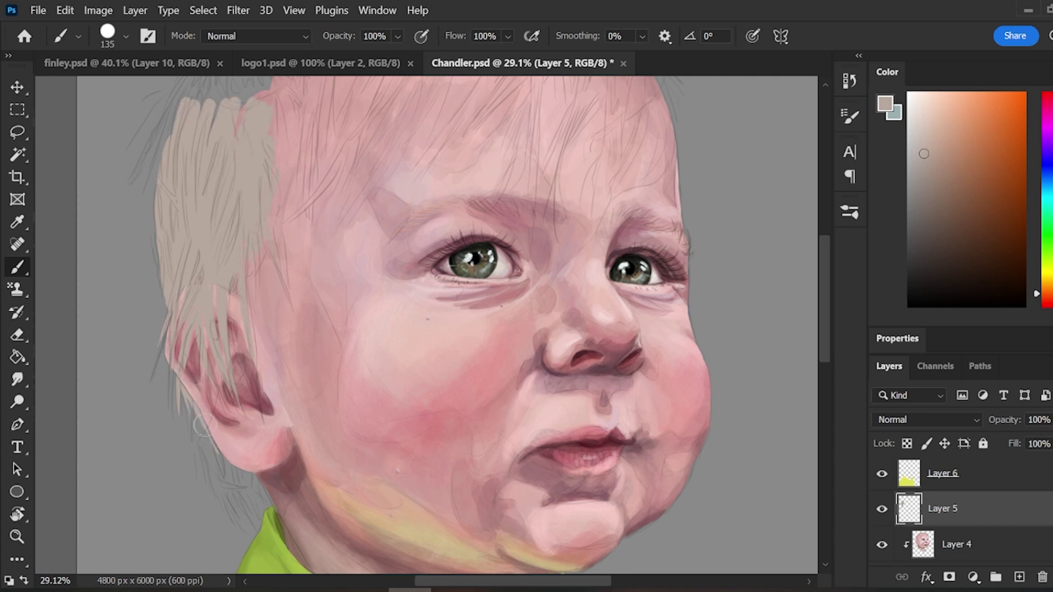
pyautogui.moveTo(204, 425); pyautogui.dragTo(244, 478)
pyautogui.moveTo(193, 406); pyautogui.dragTo(219, 483)
# - Fill the back of the head, the crown and the upright tuft with grey-beige hair, ending in strands over the temple
pyautogui.scroll(2, 219, 483)
pyautogui.moveTo(167, 213)
pyautogui.mouseDown()
pyautogui.moveTo(234, 147)
pyautogui.moveTo(313, 151)
pyautogui.moveTo(362, 99)
pyautogui.moveTo(345, 151)
pyautogui.mouseUp()
pyautogui.moveTo(825, 307); pyautogui.dragTo(826, 293)
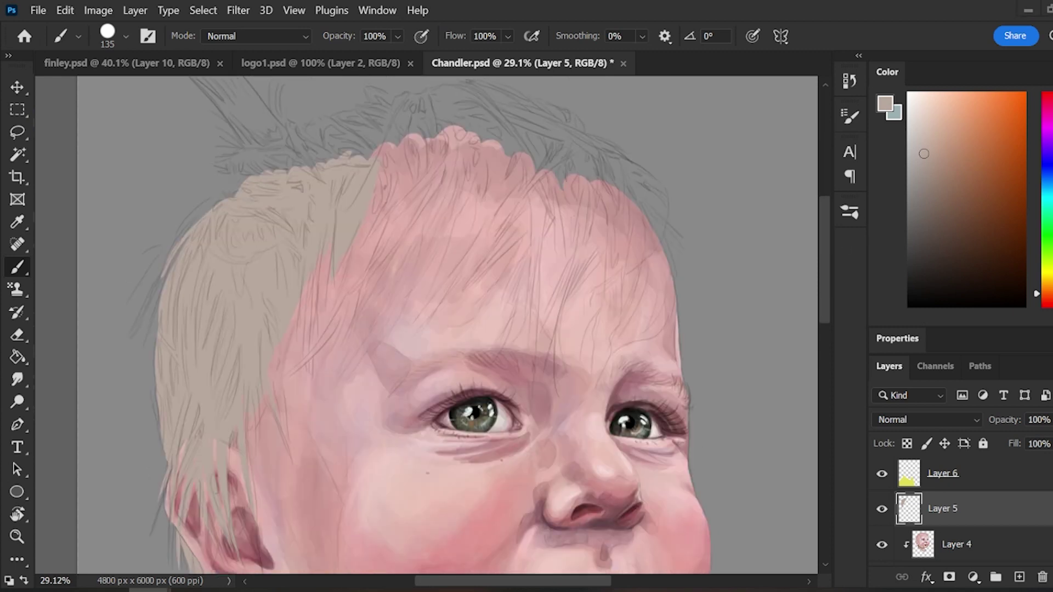
pyautogui.moveTo(405, 103)
pyautogui.mouseDown()
pyautogui.moveTo(387, 112)
pyautogui.moveTo(400, 155)
pyautogui.mouseUp()
pyautogui.moveTo(359, 195)
pyautogui.mouseDown()
pyautogui.moveTo(307, 132)
pyautogui.moveTo(357, 132)
pyautogui.moveTo(387, 91)
pyautogui.mouseUp()
pyautogui.moveTo(233, 143)
pyautogui.mouseDown()
pyautogui.moveTo(236, 242)
pyautogui.moveTo(263, 181)
pyautogui.moveTo(296, 236)
pyautogui.moveTo(425, 209)
pyautogui.moveTo(447, 222)
pyautogui.moveTo(455, 208)
pyautogui.moveTo(507, 253)
pyautogui.moveTo(447, 378)
pyautogui.mouseUp()
# - Extend the grey-beige hair across the top of the head and paint pointed fringe strands over the forehead
pyautogui.scroll(3, 246, 165)
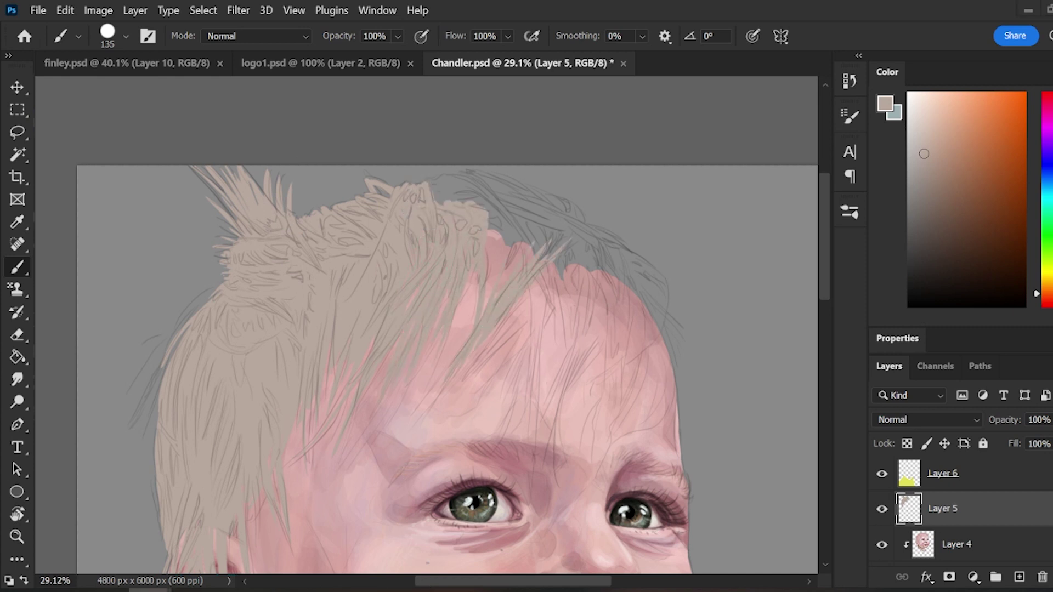
pyautogui.moveTo(430, 194)
pyautogui.mouseDown()
pyautogui.moveTo(445, 182)
pyautogui.moveTo(507, 214)
pyautogui.moveTo(526, 250)
pyautogui.mouseUp()
pyautogui.moveTo(535, 285); pyautogui.dragTo(465, 387)
pyautogui.moveTo(542, 291); pyautogui.dragTo(479, 412)
pyautogui.moveTo(531, 262)
pyautogui.mouseDown()
pyautogui.moveTo(524, 219)
pyautogui.moveTo(573, 231)
pyautogui.moveTo(581, 219)
pyautogui.moveTo(549, 282)
pyautogui.moveTo(604, 247)
pyautogui.moveTo(653, 274)
pyautogui.moveTo(636, 299)
pyautogui.mouseUp()
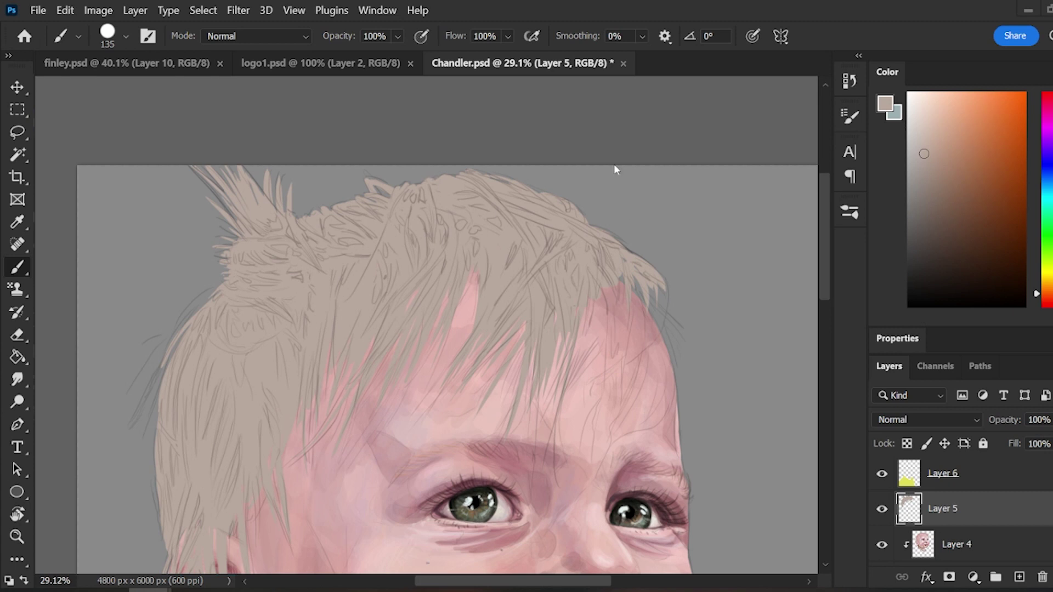
pyautogui.moveTo(440, 188)
pyautogui.mouseDown()
pyautogui.moveTo(478, 192)
pyautogui.moveTo(661, 288)
pyautogui.moveTo(510, 189)
pyautogui.moveTo(589, 226)
pyautogui.moveTo(637, 303)
pyautogui.mouseUp()
# - Add grey-beige fringe strands over the far forehead and loose strands along the far edge of the hair
pyautogui.moveTo(602, 311); pyautogui.dragTo(565, 399)
pyautogui.moveTo(624, 352); pyautogui.dragTo(577, 436)
pyautogui.moveTo(603, 233); pyautogui.dragTo(666, 315)
pyautogui.moveTo(645, 272); pyautogui.dragTo(680, 356)
pyautogui.moveTo(666, 340)
pyautogui.mouseDown()
pyautogui.moveTo(676, 378)
pyautogui.moveTo(609, 462)
pyautogui.mouseUp()
pyautogui.moveTo(637, 254); pyautogui.dragTo(673, 293)
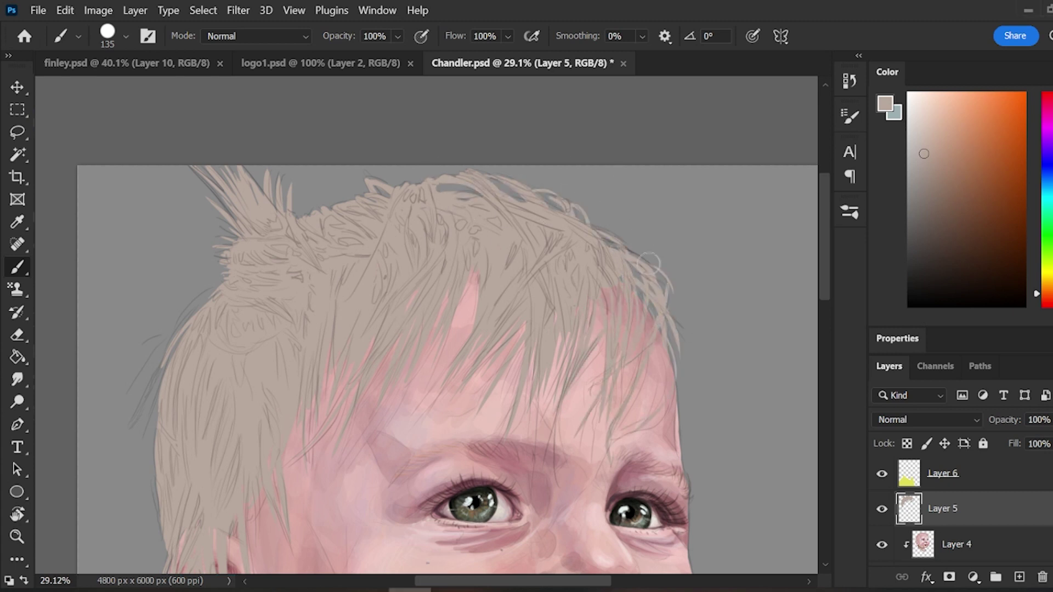
# - Paint fine flyaway strands along the far hair outline with a 26 px hard round pressure brush
pyautogui.click(850, 211)
pyautogui.click(727, 264)
pyautogui.click(421, 37)
pyautogui.click(850, 211)
pyautogui.moveTo(630, 250); pyautogui.dragTo(672, 297)
pyautogui.moveTo(666, 307); pyautogui.dragTo(702, 341)
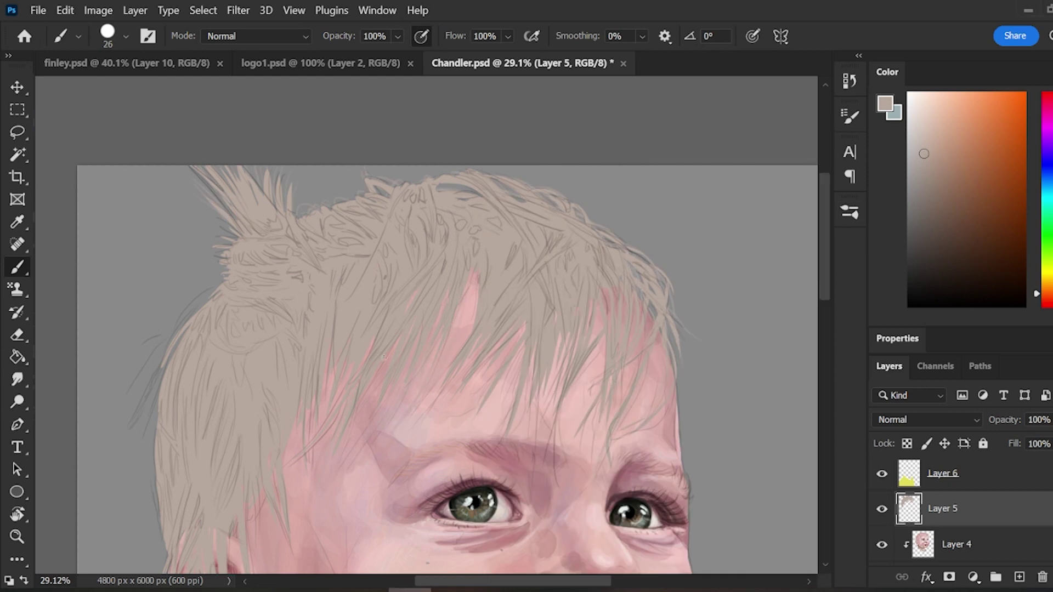
# - Add fine strands to the side hair and down the nape behind the ear, and select Layer 4
pyautogui.scroll(-2, 243, 400)
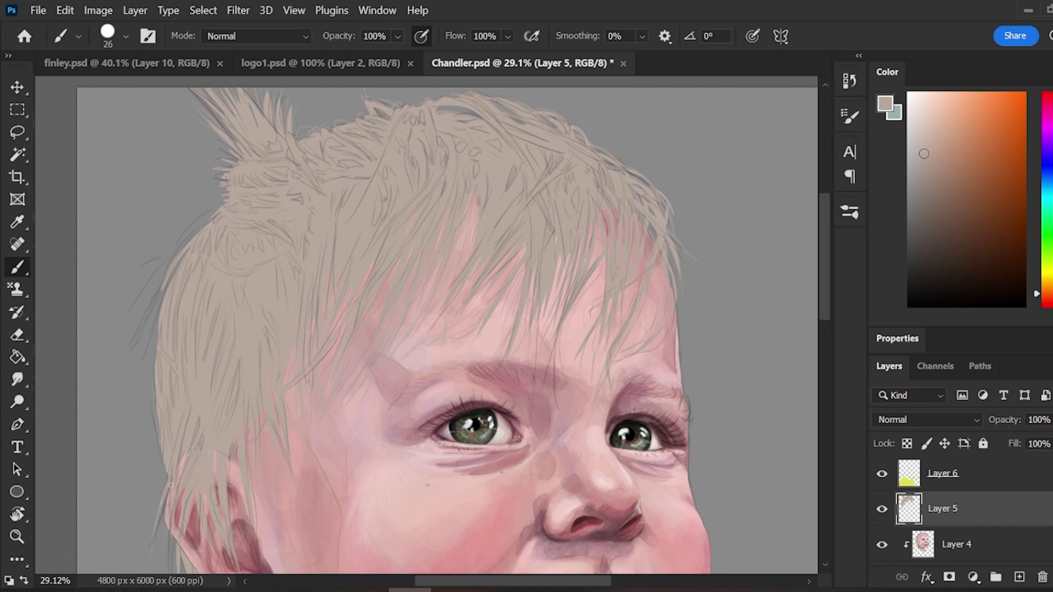
pyautogui.scroll(-5, 172, 369)
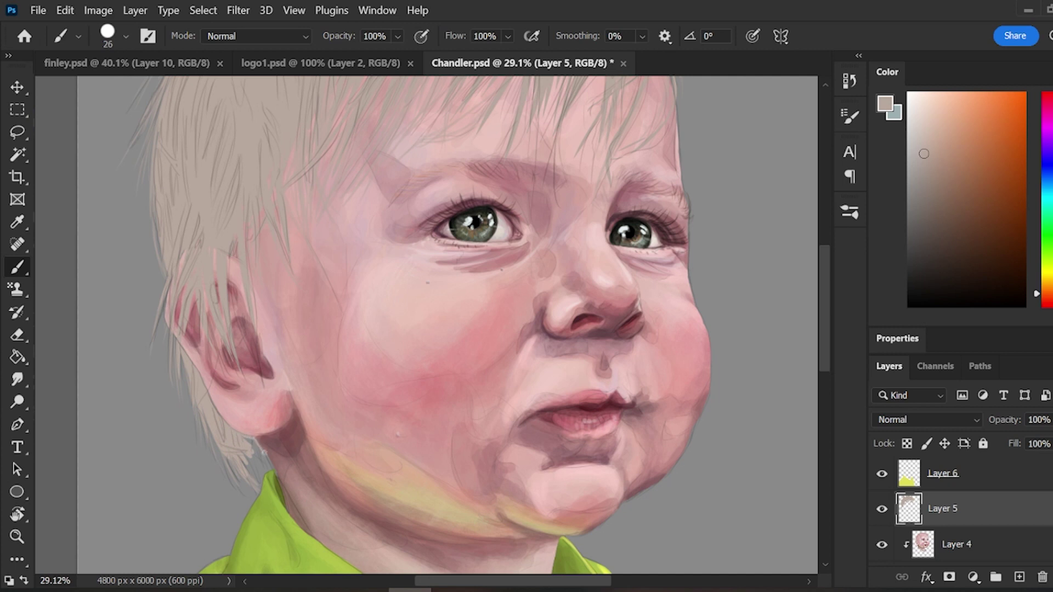
pyautogui.click(956, 545)
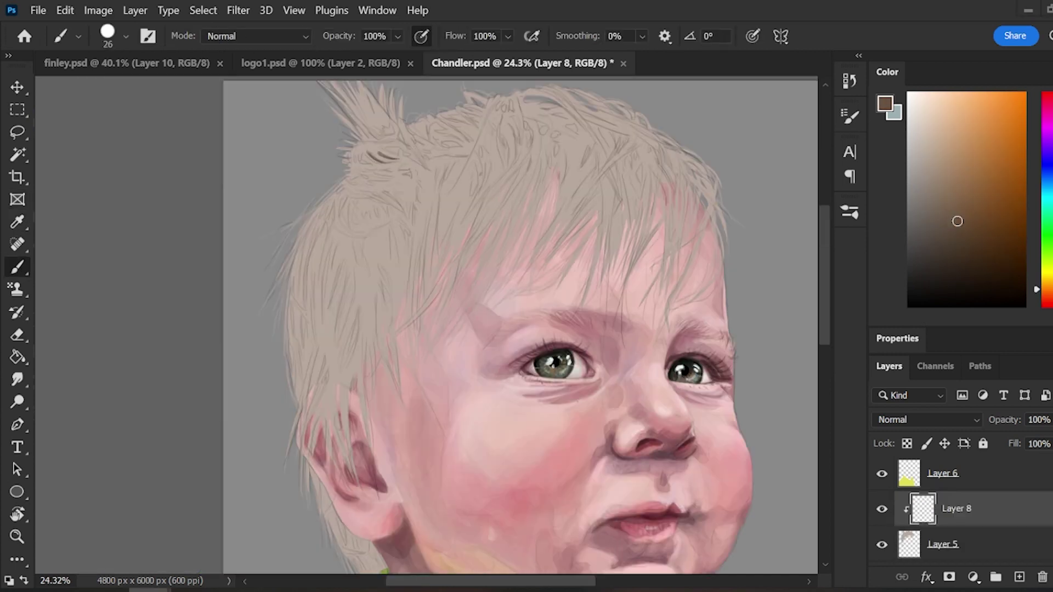
# - Paint fine brown shadow strands on Layer 8 into the tuft, crown, side hair and nape with the 26 px brush
pyautogui.moveTo(382, 154); pyautogui.dragTo(397, 148)
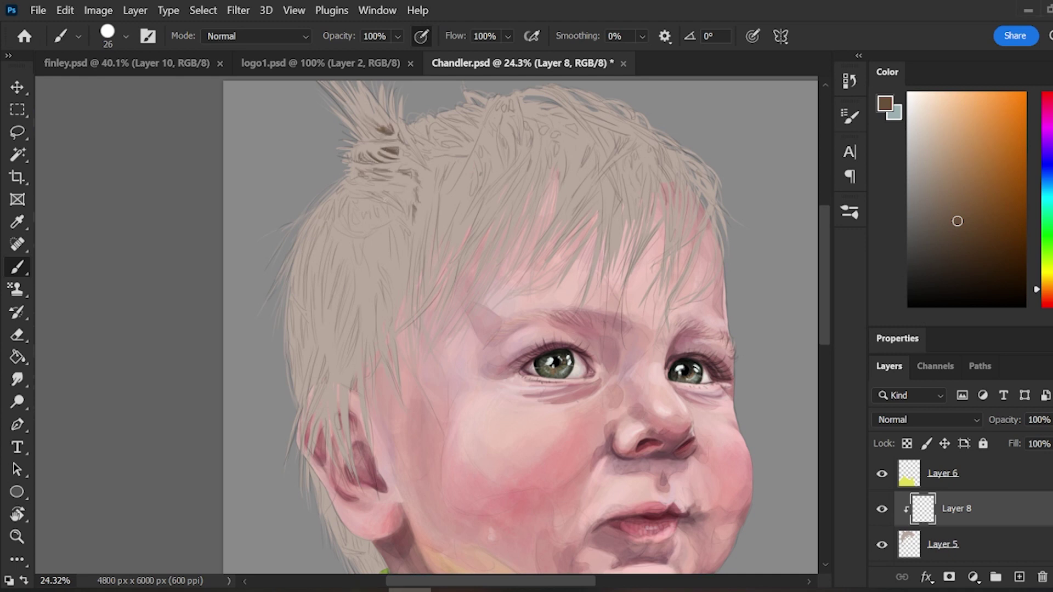
pyautogui.moveTo(375, 193); pyautogui.dragTo(403, 211)
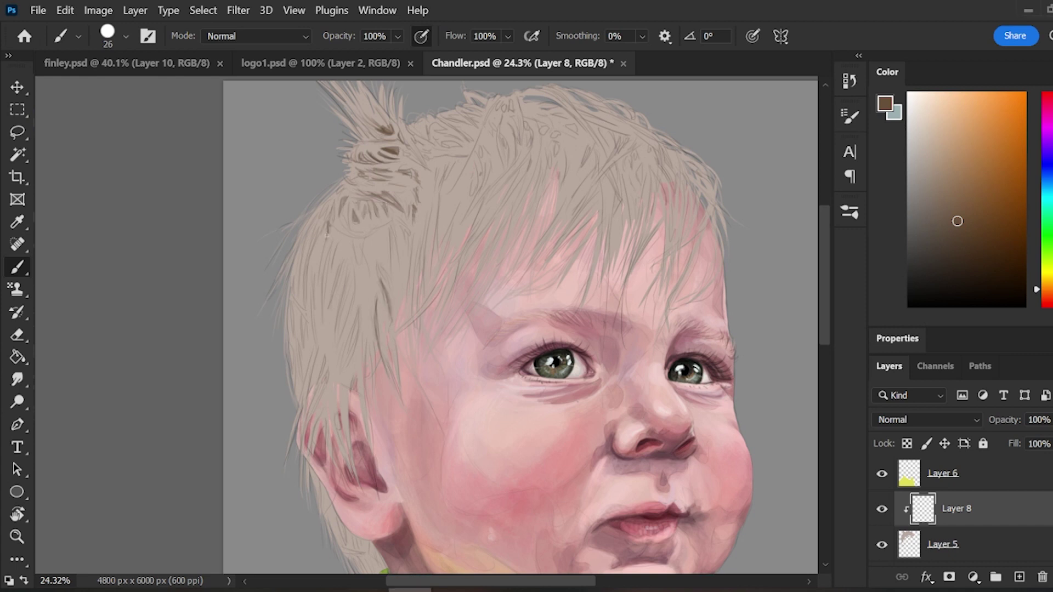
pyautogui.moveTo(327, 236); pyautogui.dragTo(318, 257)
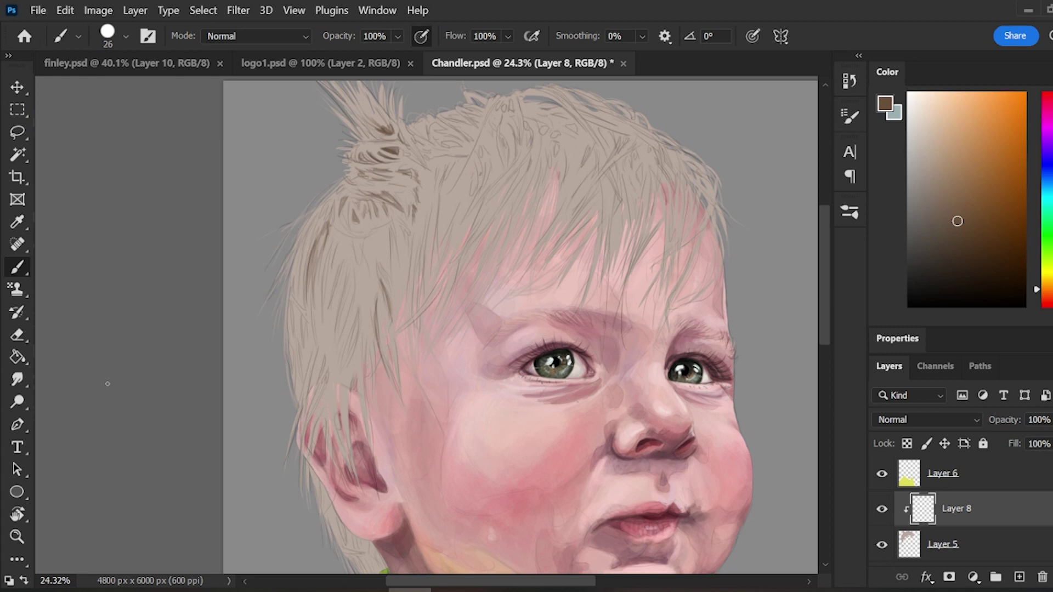
pyautogui.moveTo(325, 358); pyautogui.dragTo(322, 380)
pyautogui.moveTo(322, 485); pyautogui.dragTo(354, 552)
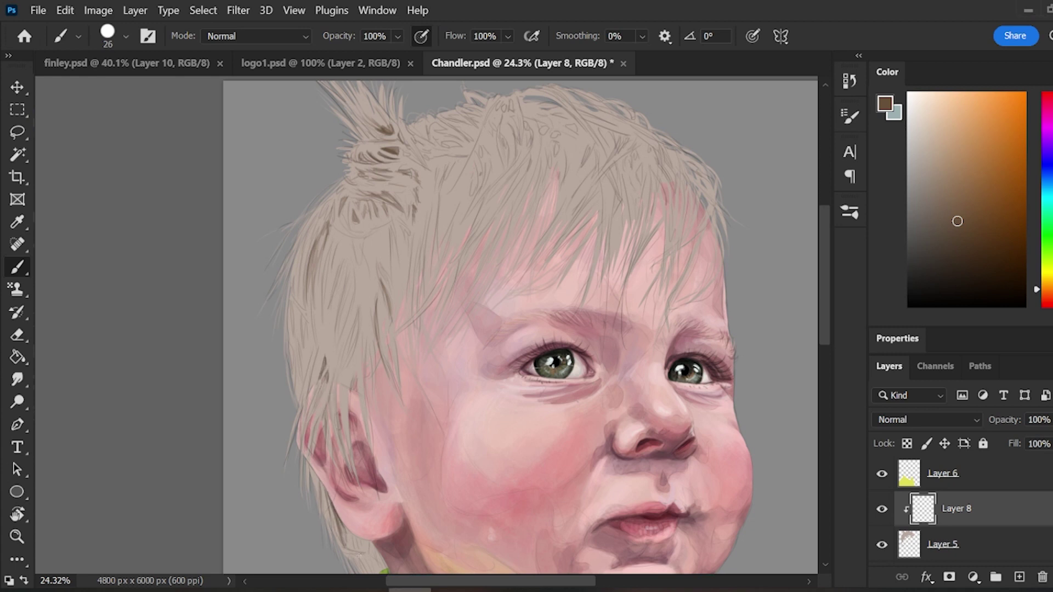
# - Enlarge the brush to 96 px and paint broader brown strands through the side and back hair
pyautogui.scroll(-2, 365, 548)
pyautogui.press(']')
pyautogui.press(']')
pyautogui.press(']')
pyautogui.press(']')
pyautogui.press(']')
pyautogui.press(']')
pyautogui.press(']')
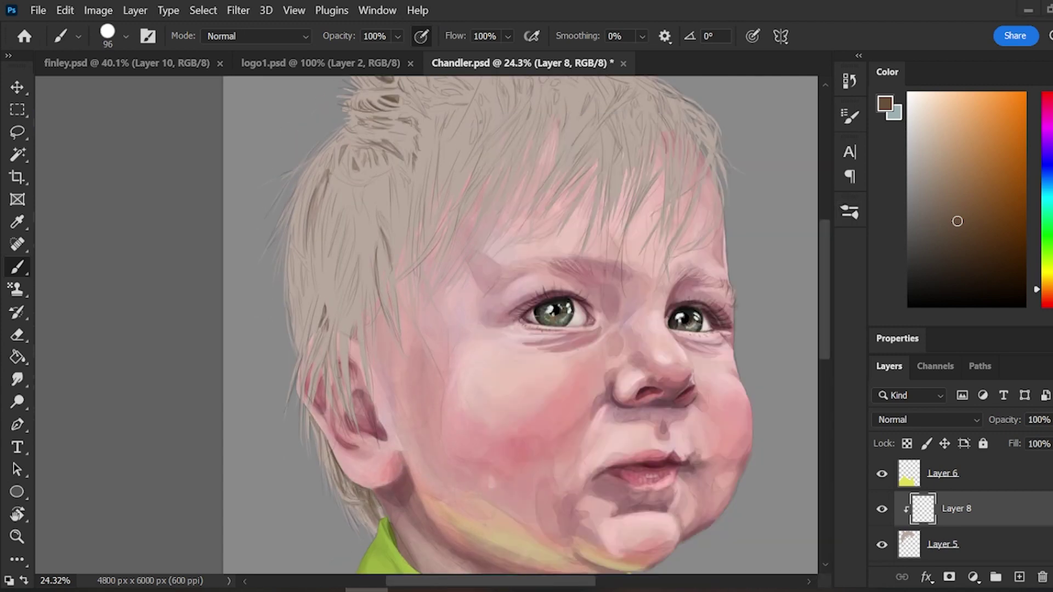
pyautogui.moveTo(344, 291); pyautogui.dragTo(343, 214)
pyautogui.moveTo(329, 252); pyautogui.dragTo(347, 186)
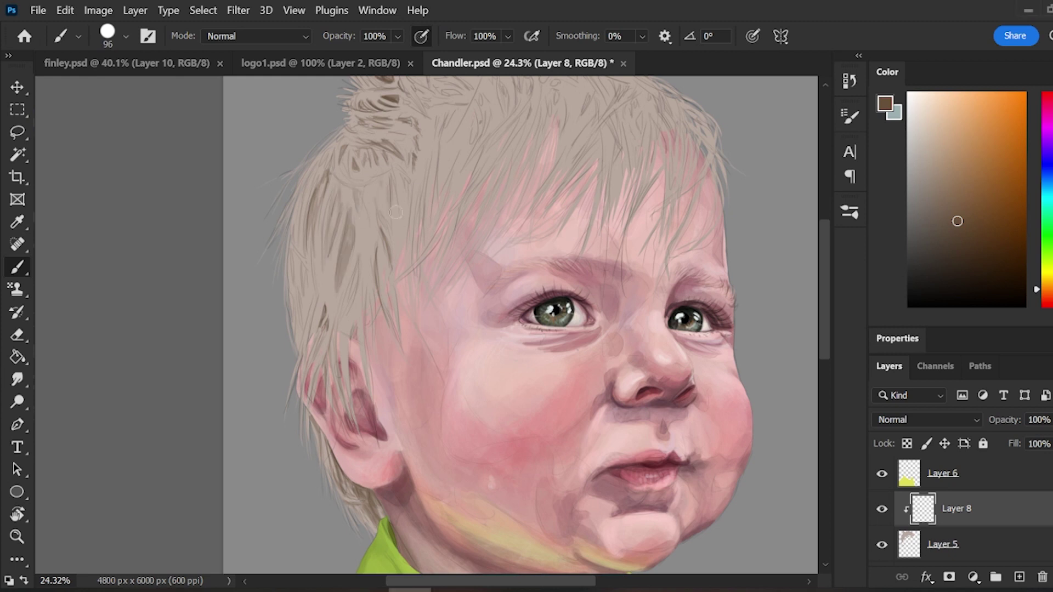
pyautogui.moveTo(299, 344); pyautogui.dragTo(303, 305)
pyautogui.moveTo(302, 267); pyautogui.dragTo(304, 290)
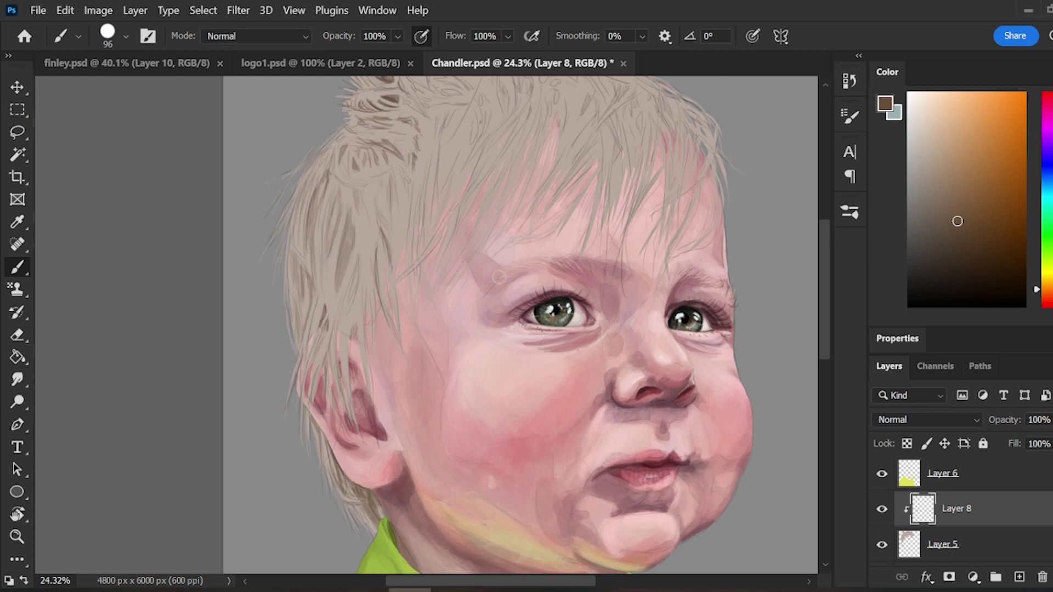
# - Shade the crown, the base of the tuft and the upper side hair in brown with a 305 px brush
pyautogui.click(849, 212)
pyautogui.moveTo(354, 156)
pyautogui.mouseDown()
pyautogui.moveTo(376, 161)
pyautogui.moveTo(373, 200)
pyautogui.moveTo(354, 156)
pyautogui.moveTo(362, 276)
pyautogui.mouseUp()
pyautogui.moveTo(398, 129); pyautogui.dragTo(373, 189)
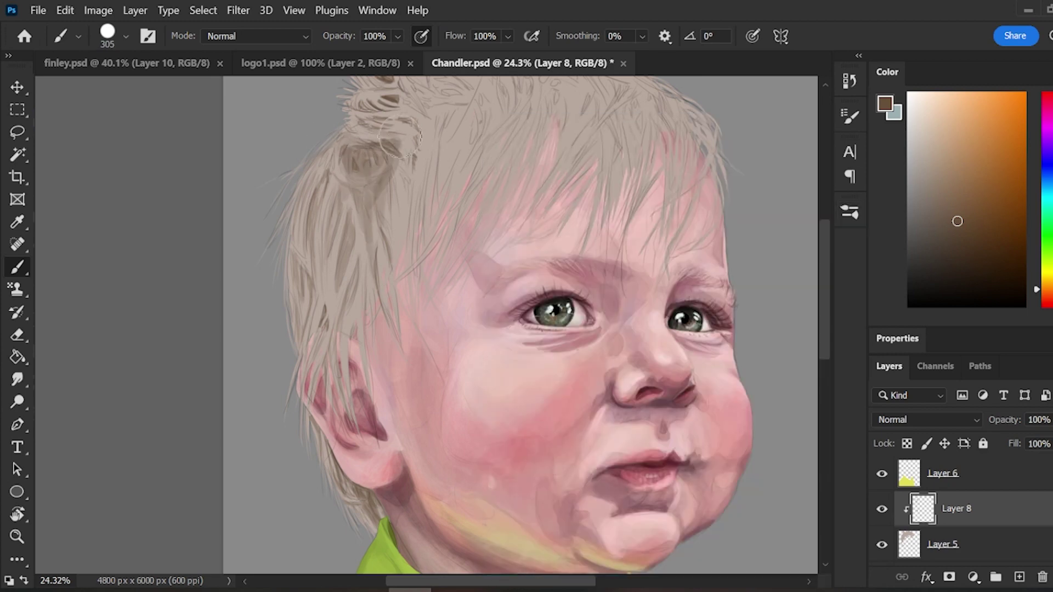
pyautogui.moveTo(356, 153); pyautogui.dragTo(406, 110)
pyautogui.moveTo(417, 110)
pyautogui.mouseDown()
pyautogui.moveTo(398, 156)
pyautogui.moveTo(384, 144)
pyautogui.mouseUp()
pyautogui.moveTo(408, 173)
pyautogui.mouseDown()
pyautogui.moveTo(401, 238)
pyautogui.moveTo(393, 225)
pyautogui.mouseUp()
# - Carry the brown shading up into the hair tuft and across the top of the head
pyautogui.moveTo(488, 581); pyautogui.dragTo(517, 581)
pyautogui.moveTo(825, 341); pyautogui.dragTo(824, 324)
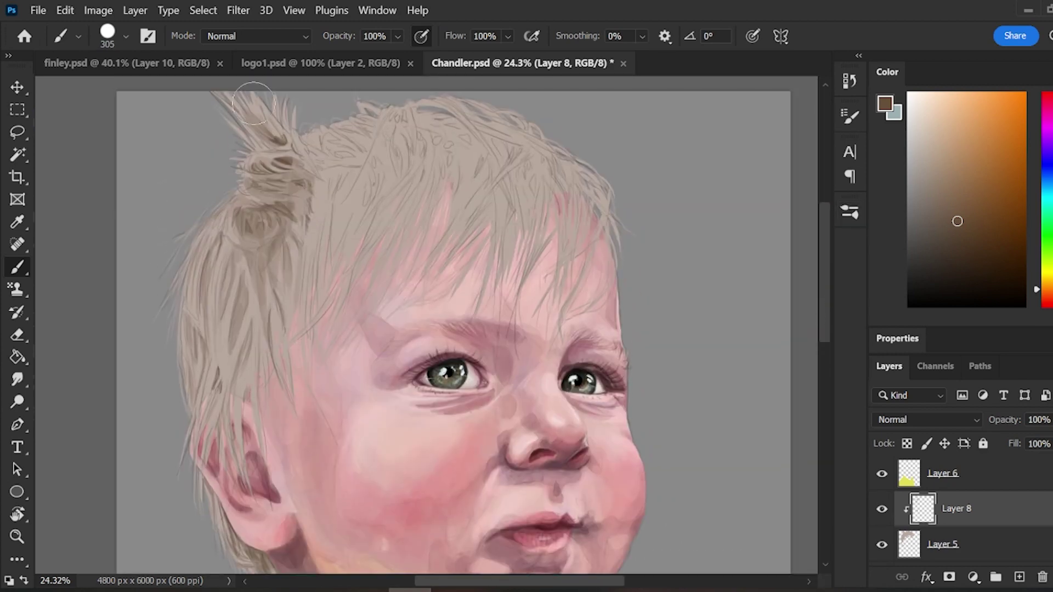
pyautogui.moveTo(255, 107); pyautogui.dragTo(279, 143)
pyautogui.moveTo(282, 151)
pyautogui.mouseDown()
pyautogui.moveTo(353, 126)
pyautogui.moveTo(324, 133)
pyautogui.moveTo(351, 168)
pyautogui.moveTo(317, 278)
pyautogui.moveTo(389, 121)
pyautogui.moveTo(424, 118)
pyautogui.moveTo(465, 140)
pyautogui.moveTo(464, 124)
pyautogui.moveTo(439, 125)
pyautogui.mouseUp()
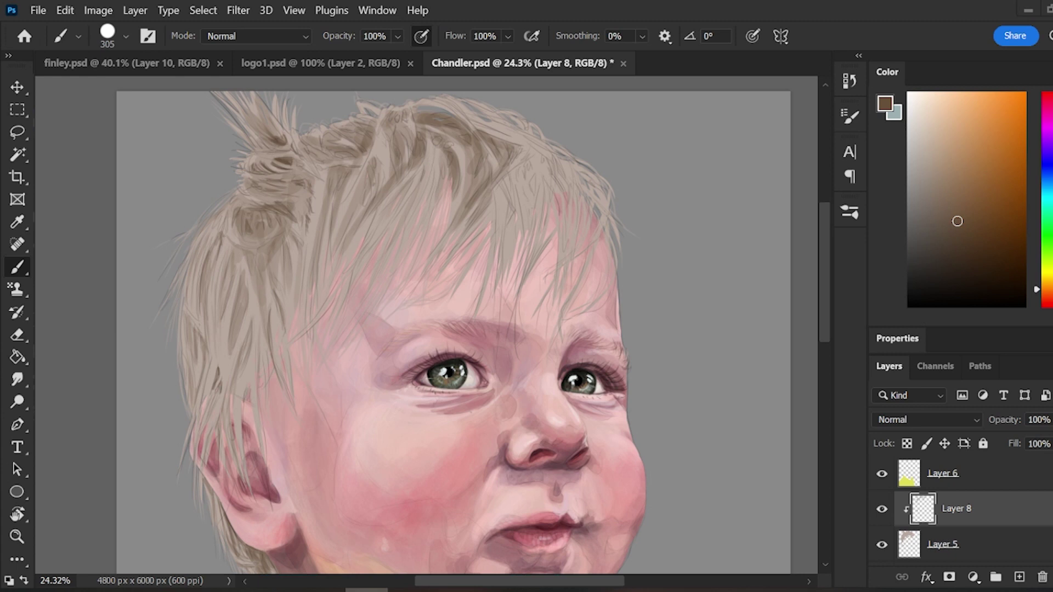
# - Add brown shadow strands through the far fringe and along the far side of the hair
pyautogui.moveTo(527, 159); pyautogui.dragTo(535, 193)
pyautogui.moveTo(524, 160); pyautogui.dragTo(503, 246)
pyautogui.moveTo(516, 188); pyautogui.dragTo(502, 260)
pyautogui.moveTo(528, 156); pyautogui.dragTo(480, 122)
pyautogui.moveTo(542, 159); pyautogui.dragTo(572, 239)
pyautogui.moveTo(557, 208); pyautogui.dragTo(532, 271)
pyautogui.moveTo(577, 175); pyautogui.dragTo(594, 241)
pyautogui.moveTo(558, 148); pyautogui.dragTo(592, 187)
# - Choose a darker brown, reduce the brush to 45 px and paint the deep shadow beside the tuft on top of the head
pyautogui.click(963, 250)
pyautogui.press('[')
pyautogui.press('[')
pyautogui.press('[')
pyautogui.press('[')
pyautogui.press('[')
pyautogui.press('[')
pyautogui.press('[')
pyautogui.press('[')
pyautogui.press('[')
pyautogui.press('[')
pyautogui.press('[')
pyautogui.press('[')
pyautogui.press('[')
pyautogui.click(422, 36)
pyautogui.moveTo(325, 150)
pyautogui.mouseDown()
pyautogui.moveTo(306, 137)
pyautogui.moveTo(334, 155)
pyautogui.moveTo(321, 134)
pyautogui.moveTo(304, 136)
pyautogui.moveTo(363, 157)
pyautogui.moveTo(342, 132)
pyautogui.moveTo(361, 138)
pyautogui.moveTo(364, 167)
pyautogui.moveTo(360, 109)
pyautogui.moveTo(367, 150)
pyautogui.mouseUp()
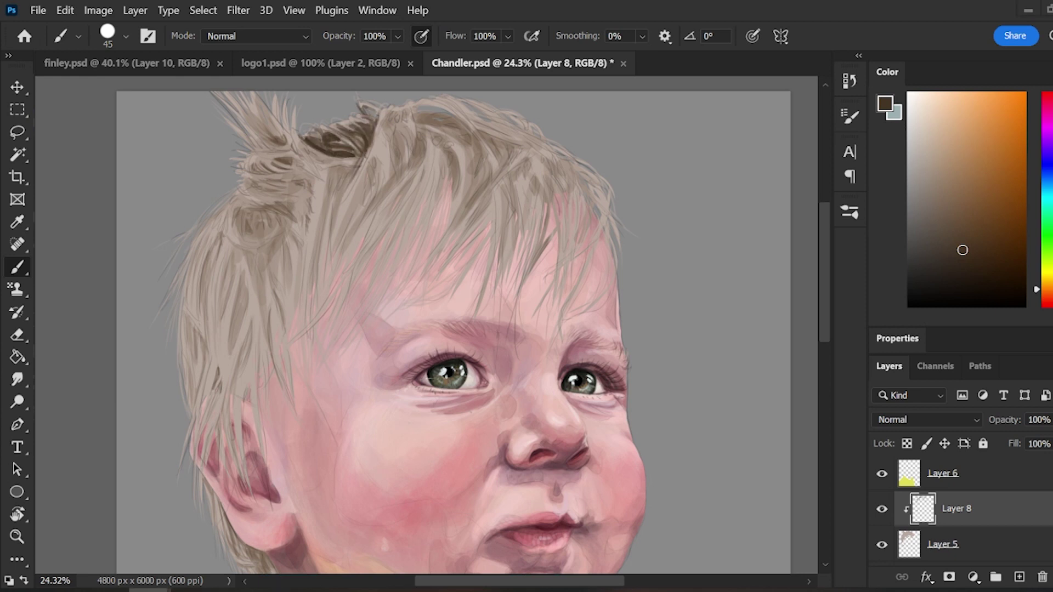
# - Add dark brown accent strands around the tuft's base, down the back hair and at the nape
pyautogui.moveTo(277, 112)
pyautogui.mouseDown()
pyautogui.moveTo(258, 171)
pyautogui.moveTo(325, 165)
pyautogui.moveTo(318, 206)
pyautogui.mouseUp()
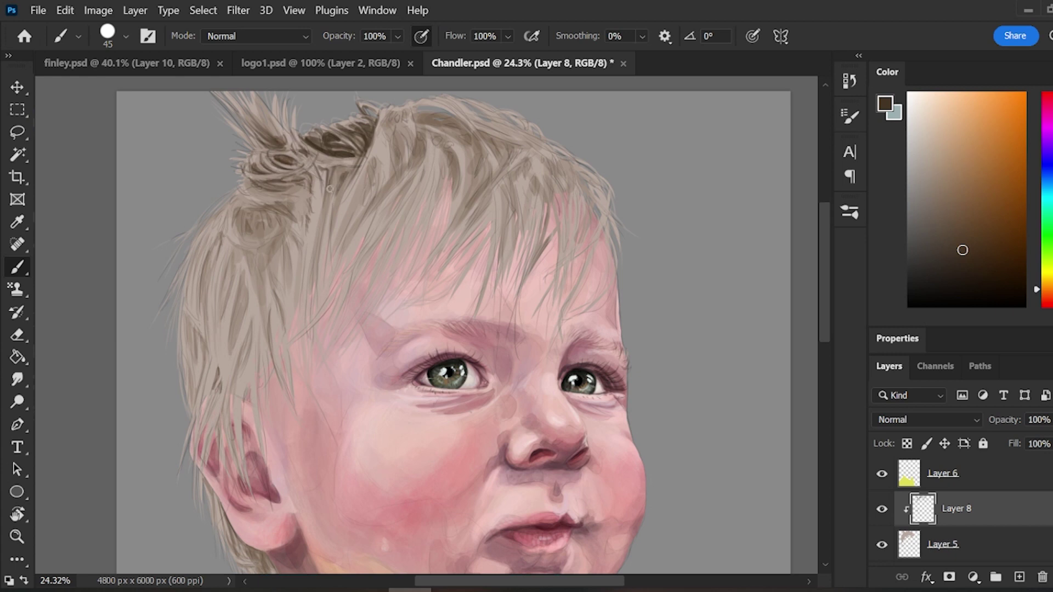
pyautogui.moveTo(241, 193)
pyautogui.mouseDown()
pyautogui.moveTo(248, 235)
pyautogui.moveTo(276, 208)
pyautogui.moveTo(264, 194)
pyautogui.moveTo(284, 223)
pyautogui.moveTo(260, 324)
pyautogui.moveTo(222, 234)
pyautogui.moveTo(211, 338)
pyautogui.moveTo(220, 388)
pyautogui.mouseUp()
pyautogui.moveTo(225, 512); pyautogui.dragTo(254, 552)
# - Paint dark brown strands between the locks at the front of the top hair, running down into the near fringe
pyautogui.moveTo(389, 119); pyautogui.dragTo(381, 145)
pyautogui.moveTo(392, 145); pyautogui.dragTo(398, 177)
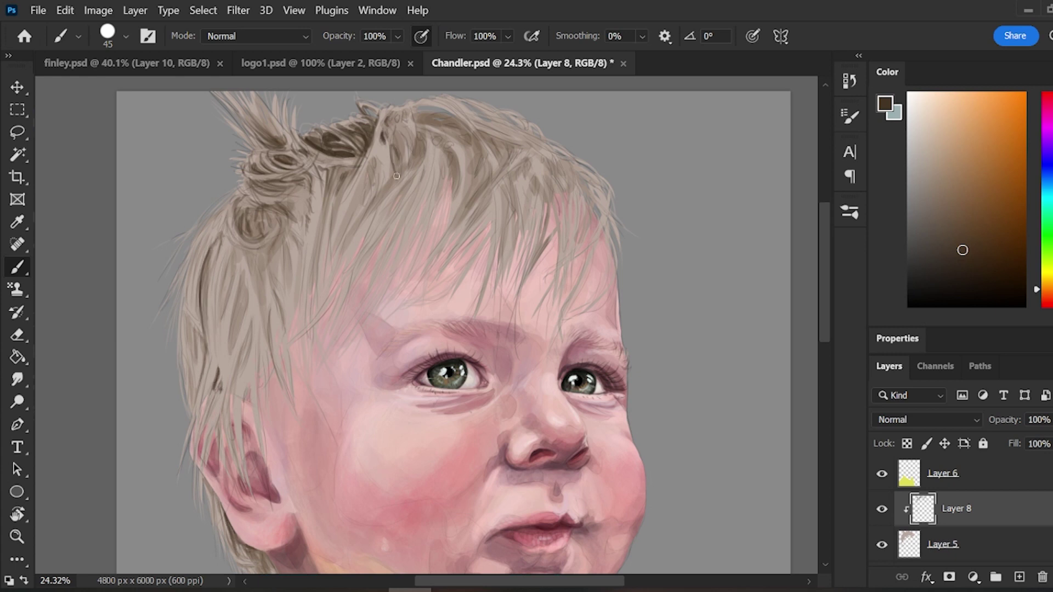
pyautogui.moveTo(405, 128); pyautogui.dragTo(405, 164)
pyautogui.moveTo(387, 126)
pyautogui.mouseDown()
pyautogui.moveTo(400, 113)
pyautogui.moveTo(414, 131)
pyautogui.moveTo(397, 192)
pyautogui.moveTo(365, 145)
pyautogui.moveTo(370, 162)
pyautogui.moveTo(334, 244)
pyautogui.mouseUp()
pyautogui.moveTo(350, 181); pyautogui.dragTo(332, 227)
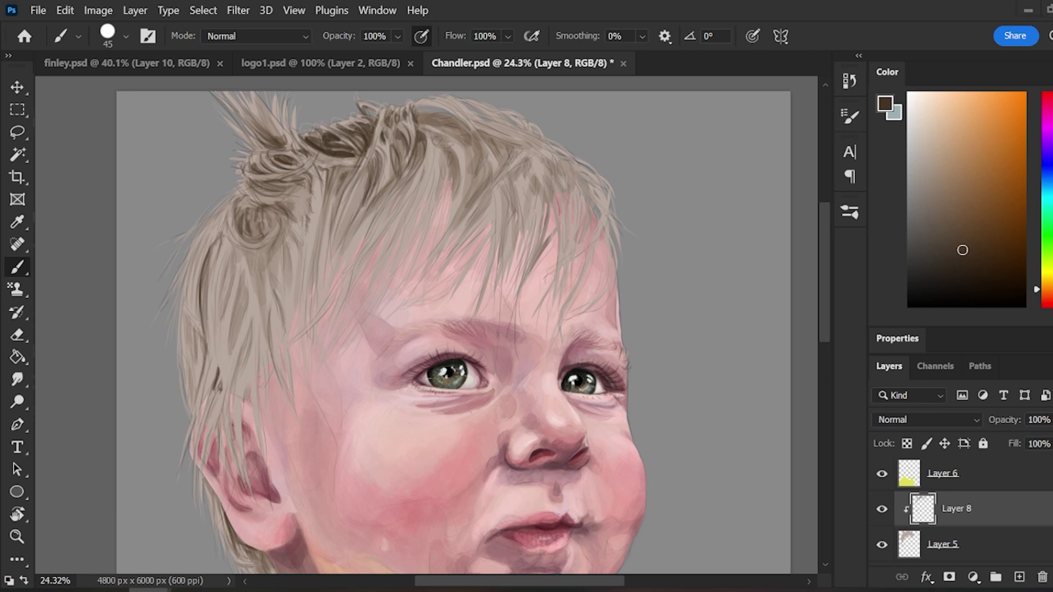
# - Define the temple, side and back hair with long dark brown strands
pyautogui.moveTo(310, 226); pyautogui.dragTo(306, 330)
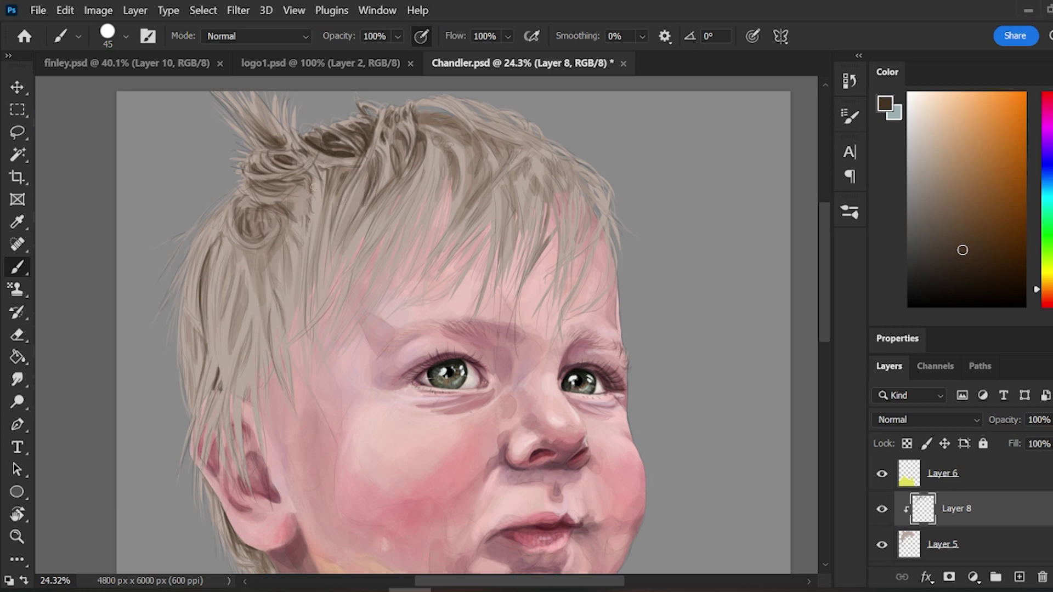
pyautogui.moveTo(313, 186); pyautogui.dragTo(296, 223)
pyautogui.moveTo(301, 207); pyautogui.dragTo(283, 301)
pyautogui.moveTo(224, 262); pyautogui.dragTo(214, 369)
pyautogui.moveTo(240, 324); pyautogui.dragTo(229, 394)
pyautogui.moveTo(198, 256); pyautogui.dragTo(191, 326)
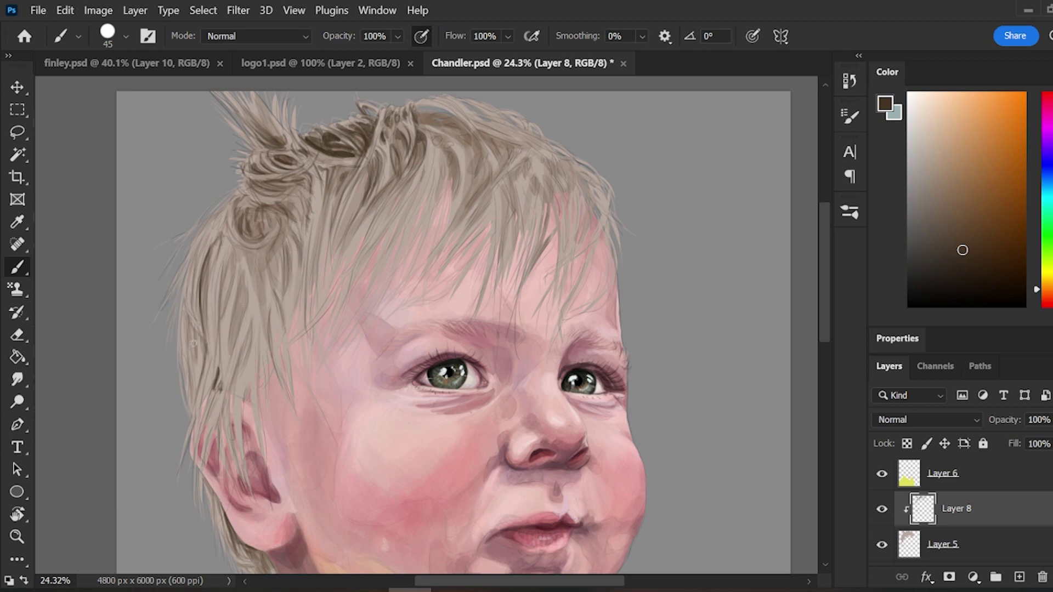
# - Paint dark brown strands from the top hair into the middle and far fringe and along the upper outline
pyautogui.moveTo(434, 145)
pyautogui.mouseDown()
pyautogui.moveTo(444, 176)
pyautogui.moveTo(427, 129)
pyautogui.moveTo(496, 165)
pyautogui.moveTo(476, 128)
pyautogui.moveTo(464, 193)
pyautogui.mouseUp()
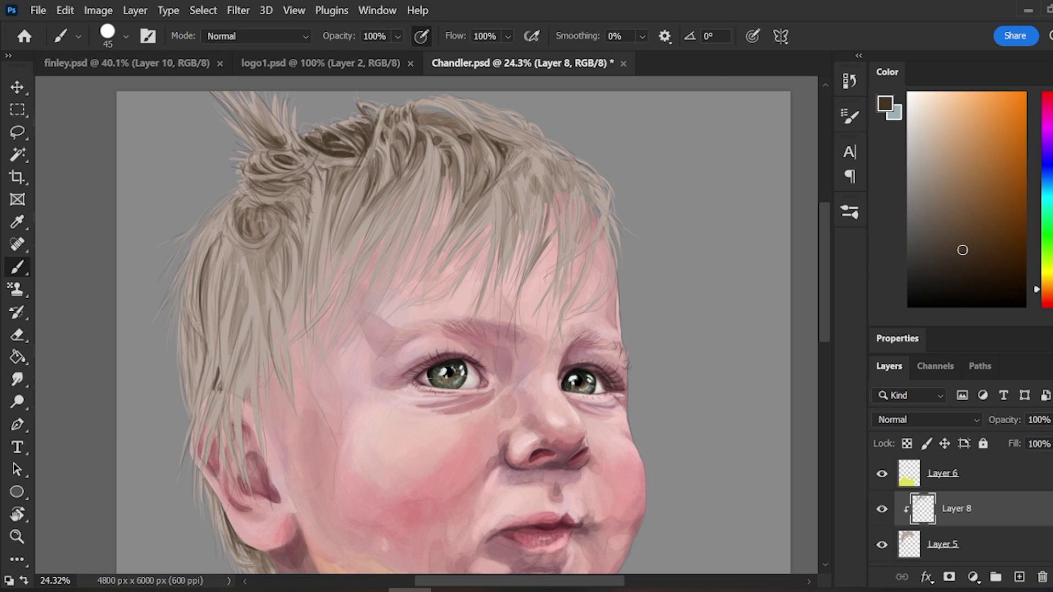
pyautogui.moveTo(424, 115)
pyautogui.mouseDown()
pyautogui.moveTo(467, 143)
pyautogui.moveTo(448, 148)
pyautogui.moveTo(487, 162)
pyautogui.mouseUp()
pyautogui.moveTo(472, 142); pyautogui.dragTo(451, 241)
pyautogui.moveTo(456, 164); pyautogui.dragTo(430, 254)
pyautogui.moveTo(490, 137); pyautogui.dragTo(453, 225)
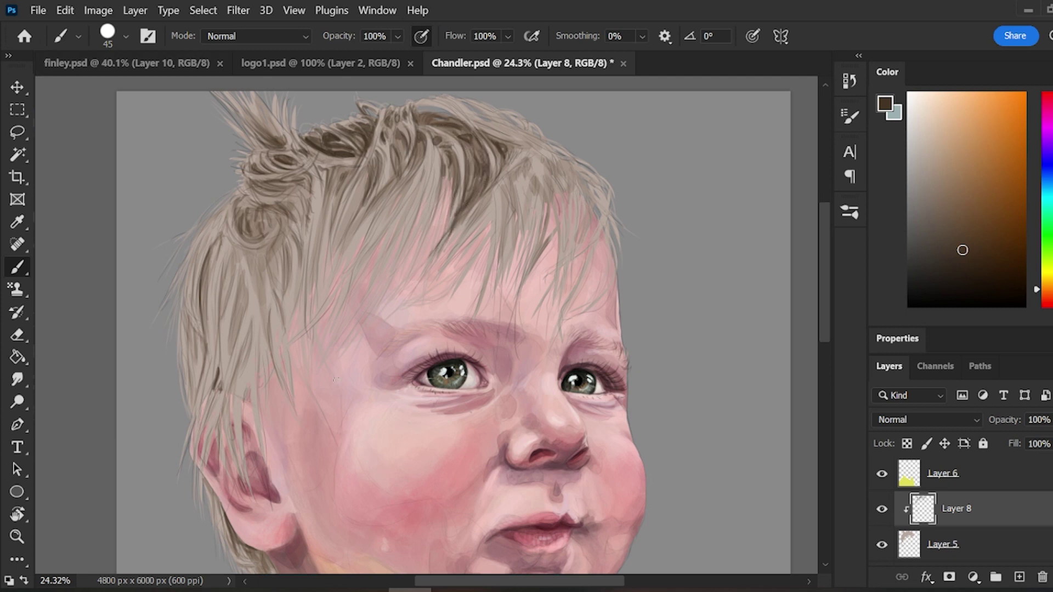
pyautogui.moveTo(433, 99)
pyautogui.mouseDown()
pyautogui.moveTo(484, 139)
pyautogui.moveTo(530, 139)
pyautogui.moveTo(478, 110)
pyautogui.moveTo(512, 137)
pyautogui.mouseUp()
pyautogui.moveTo(496, 186)
pyautogui.mouseDown()
pyautogui.moveTo(504, 241)
pyautogui.moveTo(525, 148)
pyautogui.moveTo(522, 221)
pyautogui.mouseUp()
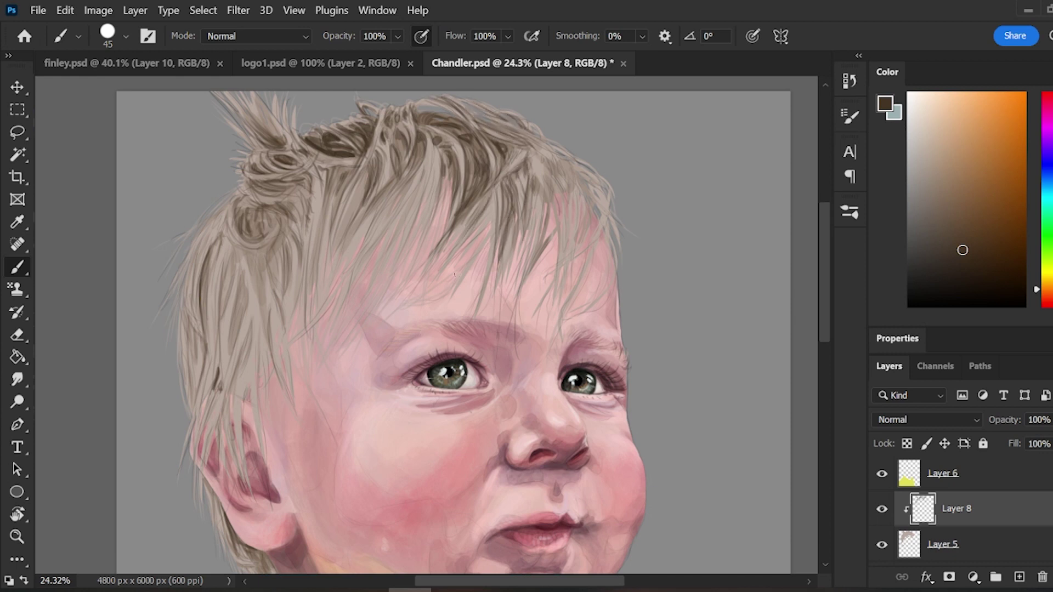
pyautogui.moveTo(530, 148)
pyautogui.mouseDown()
pyautogui.moveTo(551, 192)
pyautogui.moveTo(570, 160)
pyautogui.moveTo(565, 258)
pyautogui.mouseUp()
# - Tint the hair with muted red and orange strands using a 149 px Hard Round Pressure Size brush at 31% opacity
pyautogui.click(955, 129)
pyautogui.click(849, 212)
pyautogui.click(733, 266)
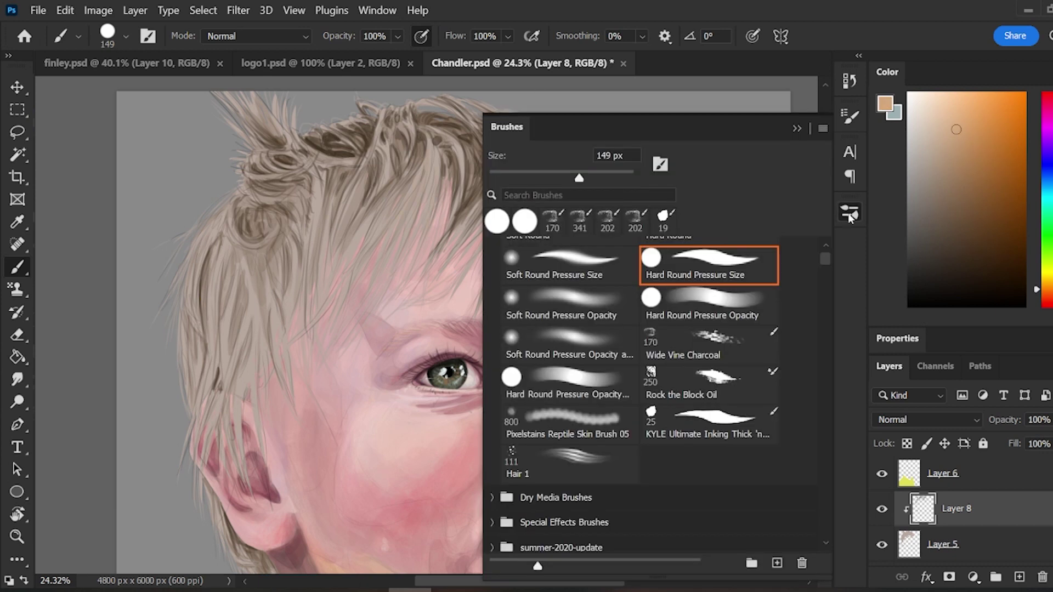
pyautogui.click(398, 36)
pyautogui.moveTo(427, 57); pyautogui.dragTo(372, 57)
pyautogui.click(1048, 300)
pyautogui.click(968, 159)
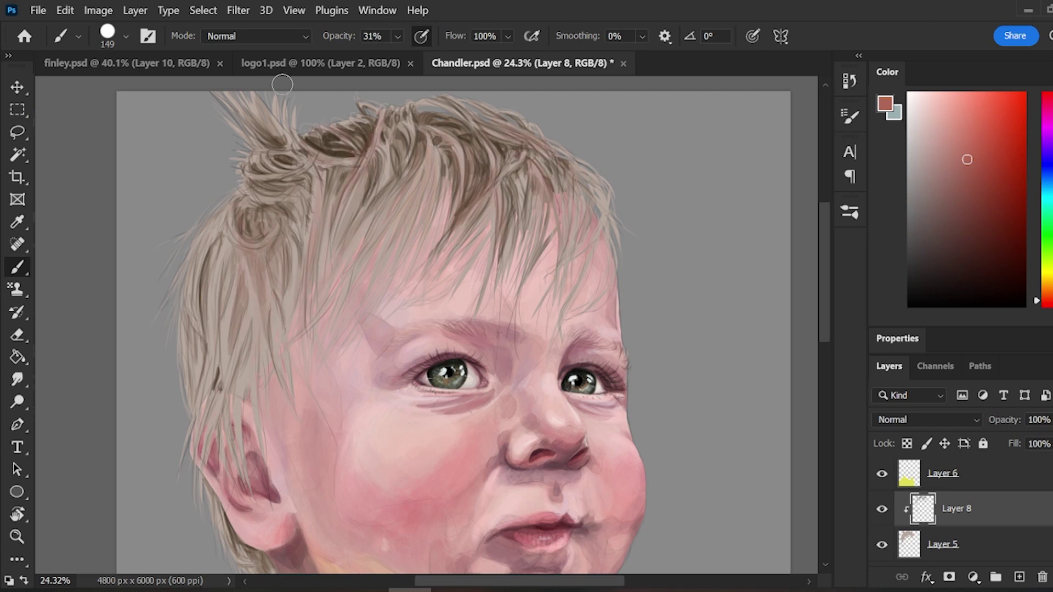
pyautogui.keyDown('alt'); pyautogui.click(305, 302); pyautogui.keyUp('alt')
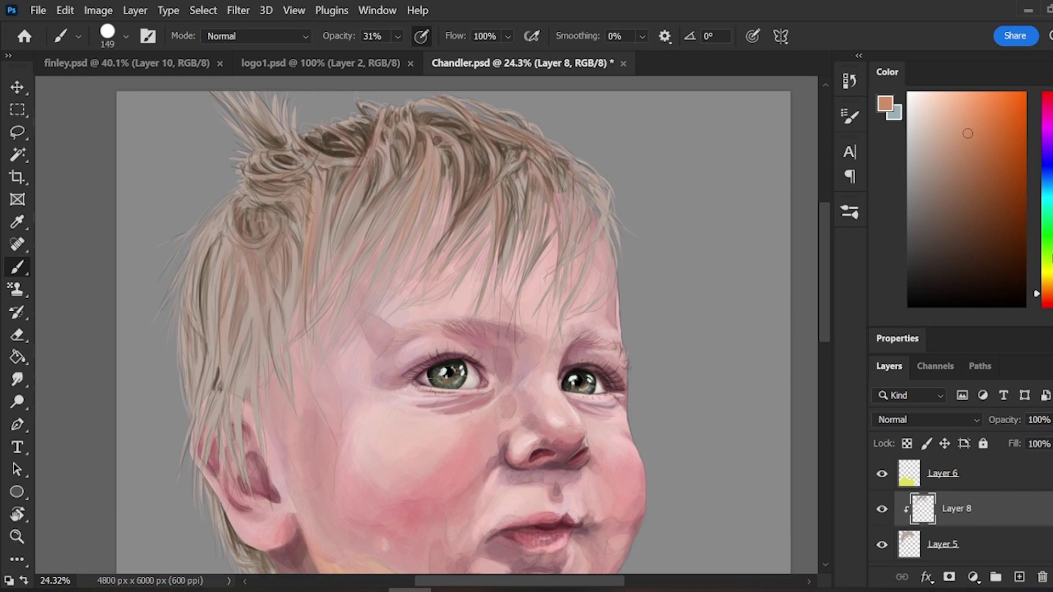
# - Glaze pale beige highlights over the back and side hair, the locks above the ear and the tuft
pyautogui.click(1047, 286)
pyautogui.click(920, 123)
pyautogui.moveTo(220, 214); pyautogui.dragTo(189, 267)
pyautogui.moveTo(241, 337)
pyautogui.mouseDown()
pyautogui.moveTo(214, 468)
pyautogui.moveTo(233, 466)
pyautogui.mouseUp()
pyautogui.moveTo(220, 252); pyautogui.dragTo(209, 394)
pyautogui.moveTo(211, 229); pyautogui.dragTo(186, 327)
pyautogui.moveTo(225, 95); pyautogui.dragTo(266, 121)
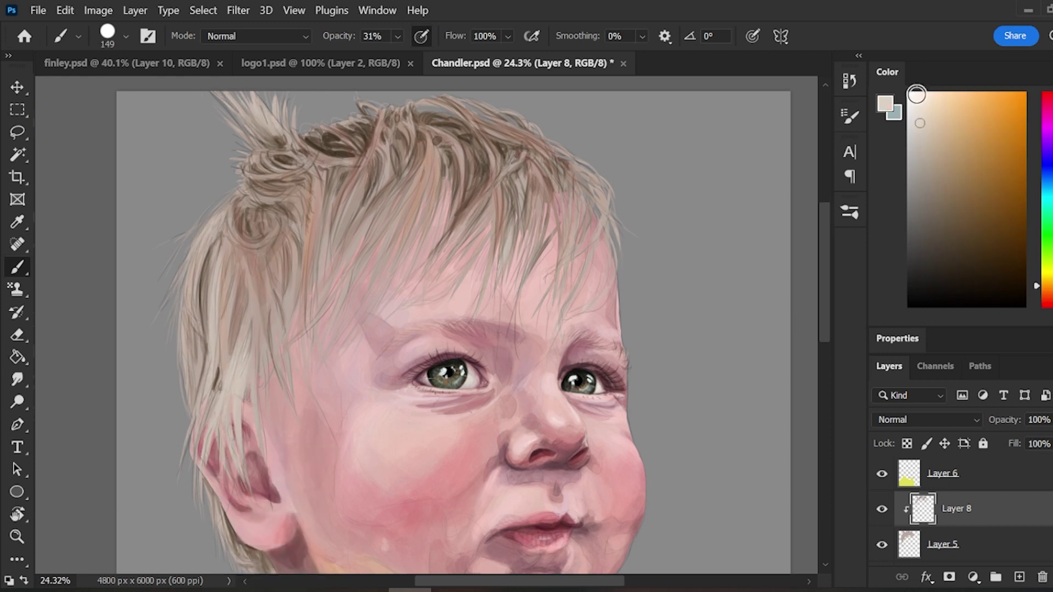
# - Deepen the shadows in the top hair, fringe roots, tuft base and crown with dark reddish brown
pyautogui.click(1047, 298)
pyautogui.click(971, 266)
pyautogui.moveTo(321, 135); pyautogui.dragTo(366, 156)
pyautogui.moveTo(396, 125); pyautogui.dragTo(377, 184)
pyautogui.moveTo(430, 120); pyautogui.dragTo(460, 178)
pyautogui.moveTo(520, 178); pyautogui.dragTo(513, 208)
pyautogui.moveTo(295, 153); pyautogui.dragTo(257, 171)
pyautogui.moveTo(241, 198); pyautogui.dragTo(248, 232)
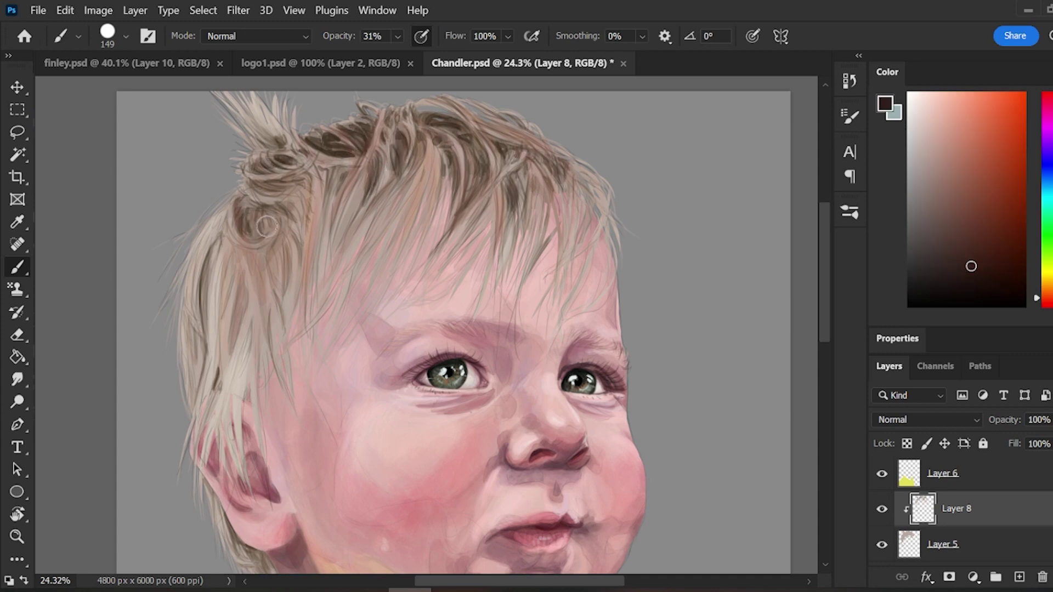
pyautogui.moveTo(323, 165); pyautogui.dragTo(291, 242)
# - Enlarge the brush to 437 px and glaze broad color over the fringe and side hair, adding orange below the crown
pyautogui.click(849, 212)
pyautogui.click(849, 212)
pyautogui.moveTo(367, 157); pyautogui.dragTo(332, 205)
pyautogui.moveTo(444, 151); pyautogui.dragTo(340, 223)
pyautogui.moveTo(236, 222); pyautogui.dragTo(208, 322)
pyautogui.click(1048, 286)
pyautogui.click(1007, 112)
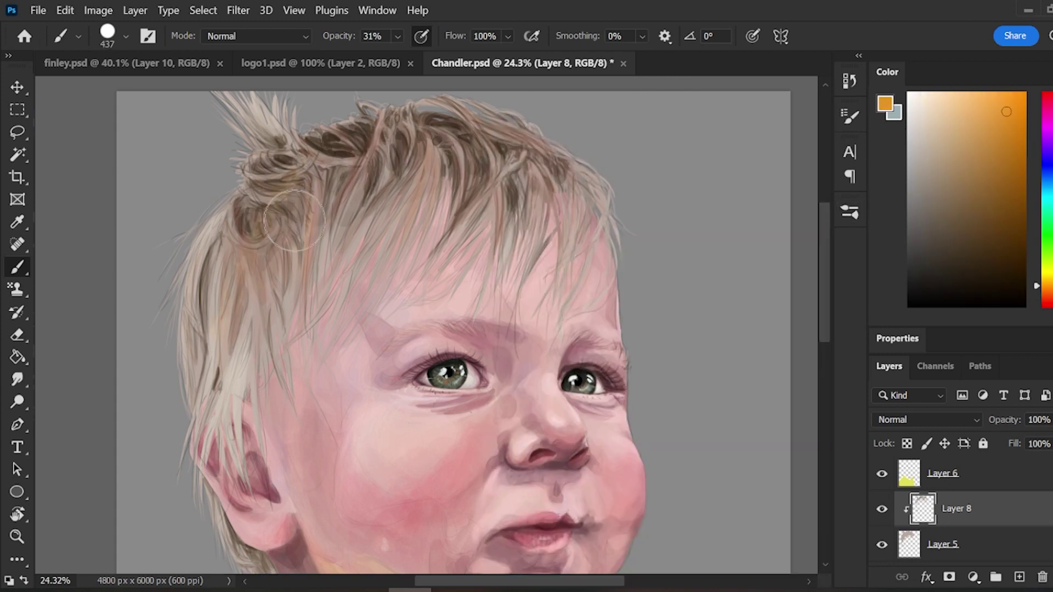
pyautogui.moveTo(295, 220); pyautogui.dragTo(282, 280)
# - Choose a light cream color and glaze it along the back of the hair
pyautogui.click(920, 106)
pyautogui.click(1047, 282)
pyautogui.moveTo(206, 243); pyautogui.dragTo(191, 355)
# - Add a layer above Layer 8 and paint fine cream strands in the near fringe with KYLE Ultimate Inking, 25 px, 100% opacity
pyautogui.click(1019, 577)
pyautogui.click(850, 212)
pyautogui.click(683, 422)
pyautogui.click(849, 212)
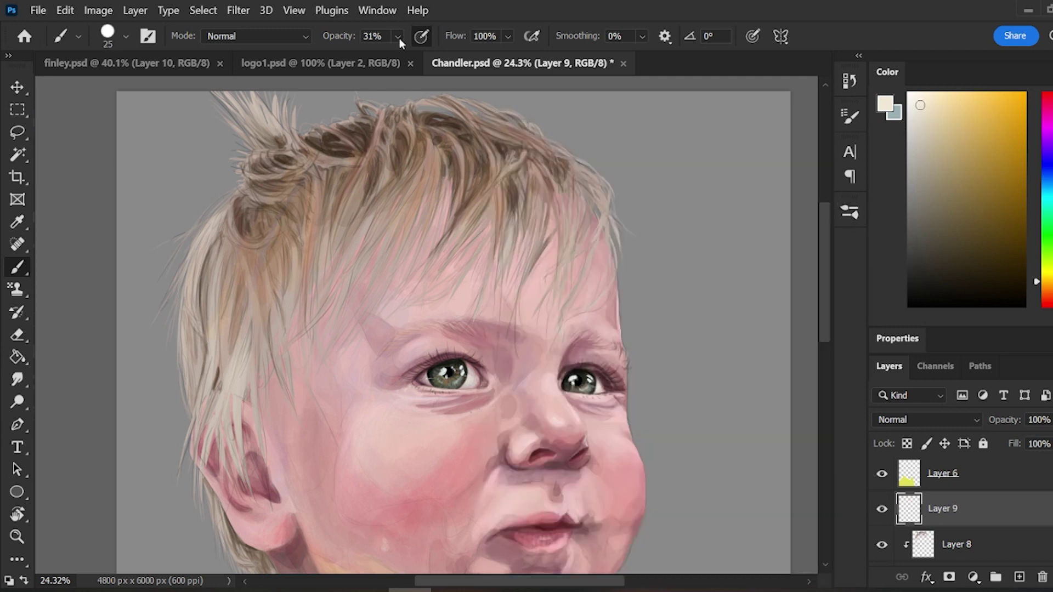
pyautogui.click(399, 37)
pyautogui.moveTo(407, 57); pyautogui.dragTo(473, 57)
pyautogui.moveTo(412, 107)
pyautogui.mouseDown()
pyautogui.moveTo(351, 263)
pyautogui.moveTo(345, 215)
pyautogui.mouseUp()
pyautogui.moveTo(386, 112); pyautogui.dragTo(329, 262)
pyautogui.moveTo(355, 239); pyautogui.dragTo(306, 331)
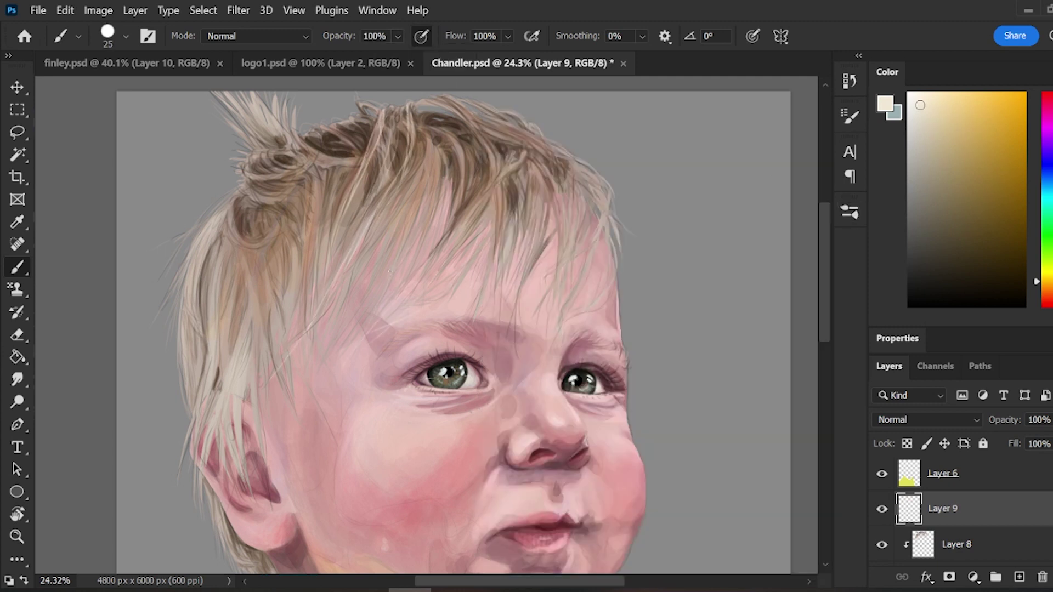
# - Paint fine cream strands through the middle fringe and over the top hair to the far outline
pyautogui.moveTo(433, 152); pyautogui.dragTo(417, 229)
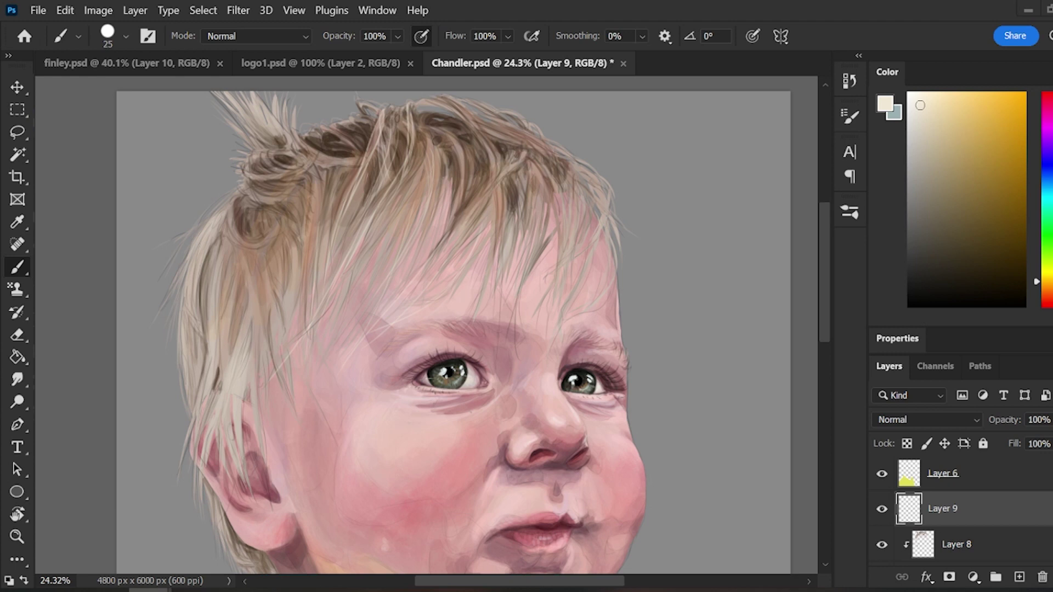
pyautogui.moveTo(487, 180); pyautogui.dragTo(401, 293)
pyautogui.moveTo(436, 130); pyautogui.dragTo(476, 177)
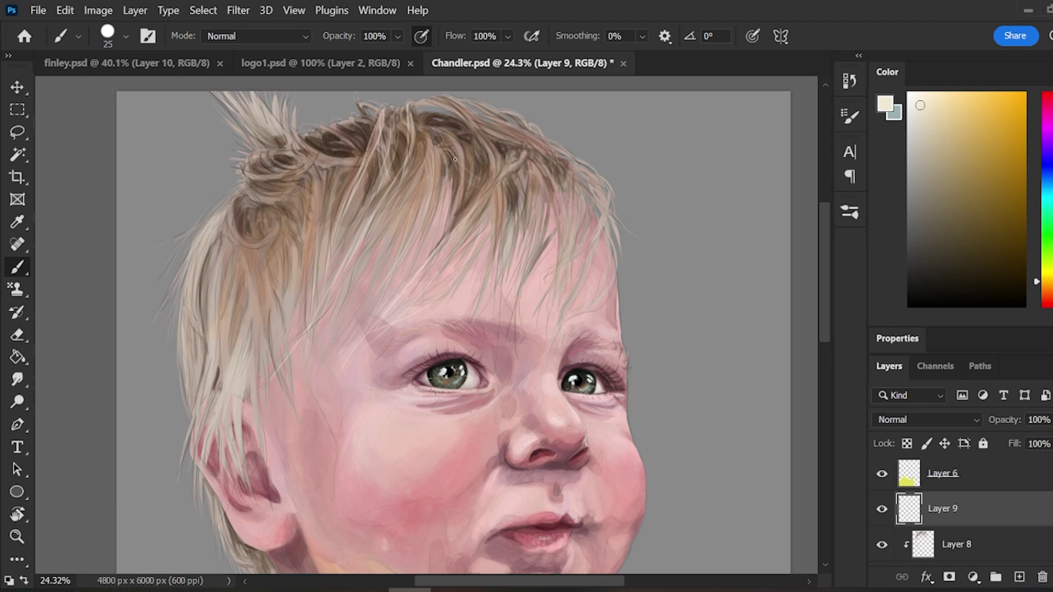
pyautogui.moveTo(431, 112); pyautogui.dragTo(476, 190)
pyautogui.moveTo(459, 105); pyautogui.dragTo(592, 166)
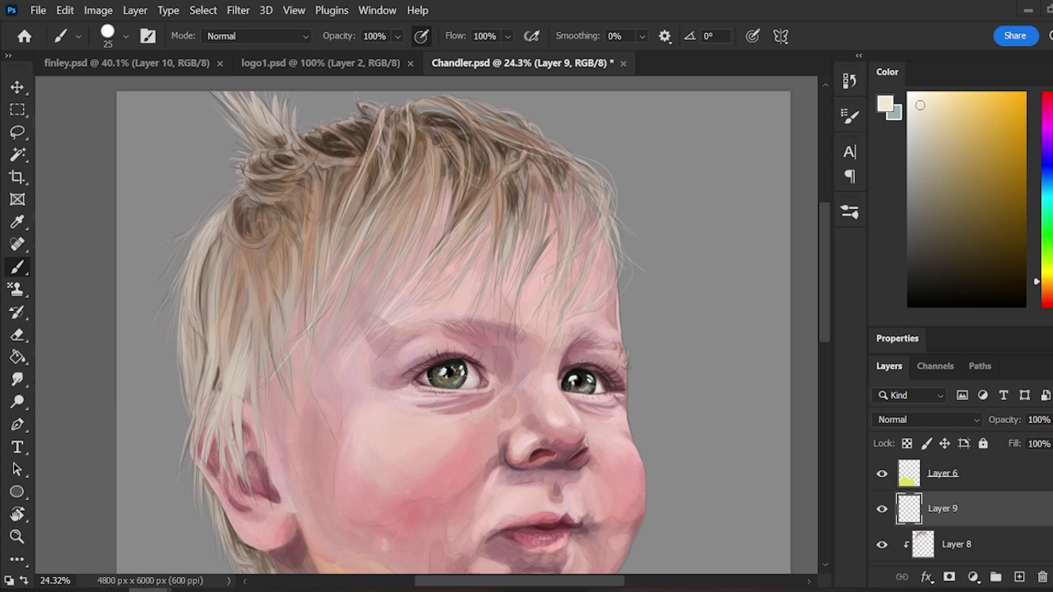
# - Add fine cream strands around the tuft's base, the crown swirl and the near side hair
pyautogui.moveTo(313, 197); pyautogui.dragTo(305, 299)
pyautogui.moveTo(240, 152)
pyautogui.mouseDown()
pyautogui.moveTo(293, 178)
pyautogui.moveTo(315, 151)
pyautogui.mouseUp()
pyautogui.moveTo(293, 127)
pyautogui.mouseDown()
pyautogui.moveTo(349, 164)
pyautogui.moveTo(305, 270)
pyautogui.mouseUp()
pyautogui.moveTo(292, 256); pyautogui.dragTo(273, 385)
pyautogui.moveTo(270, 270); pyautogui.dragTo(257, 318)
pyautogui.moveTo(234, 204); pyautogui.dragTo(302, 229)
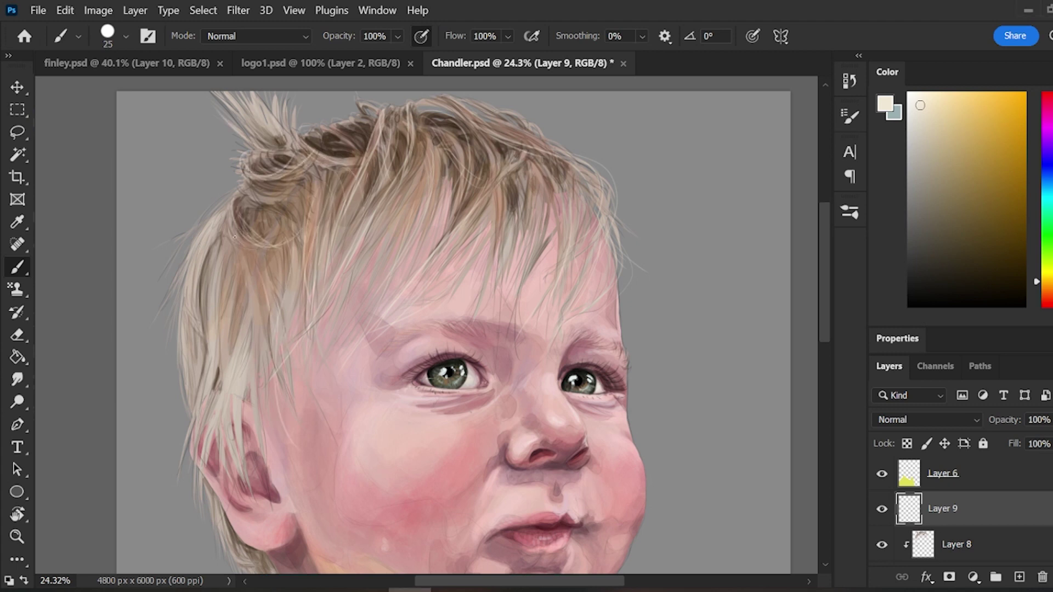
# - Paint cream flyaway strands along the back outline and over the hair hanging around the ear
pyautogui.moveTo(189, 253); pyautogui.dragTo(157, 298)
pyautogui.moveTo(186, 300); pyautogui.dragTo(195, 359)
pyautogui.moveTo(206, 357); pyautogui.dragTo(175, 470)
pyautogui.moveTo(223, 234); pyautogui.dragTo(212, 337)
pyautogui.moveTo(225, 371); pyautogui.dragTo(202, 447)
pyautogui.moveTo(220, 378)
pyautogui.mouseDown()
pyautogui.moveTo(249, 493)
pyautogui.moveTo(224, 515)
pyautogui.mouseUp()
pyautogui.moveTo(260, 443); pyautogui.dragTo(266, 497)
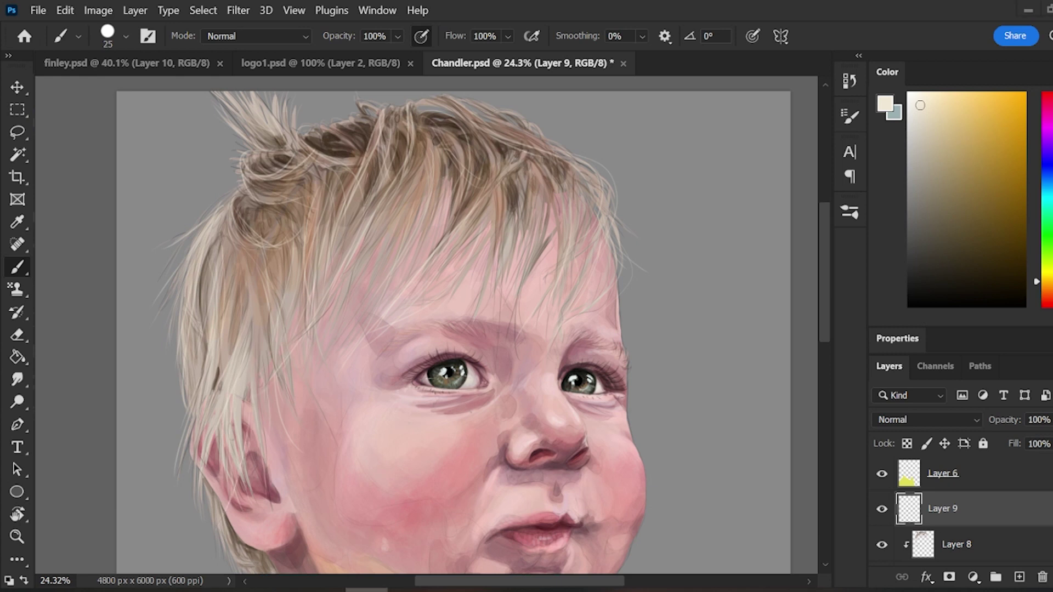
# - Add more fine cream strands to the side hair in front of the ear and at the nape
pyautogui.moveTo(275, 266); pyautogui.dragTo(274, 303)
pyautogui.moveTo(277, 312); pyautogui.dragTo(251, 396)
pyautogui.moveTo(261, 413); pyautogui.dragTo(263, 465)
pyautogui.moveTo(216, 520); pyautogui.dragTo(218, 552)
# - Layer additional cream strands over the front top hair and down the near and middle fringe
pyautogui.moveTo(425, 129); pyautogui.dragTo(418, 178)
pyautogui.moveTo(419, 159); pyautogui.dragTo(349, 301)
pyautogui.moveTo(406, 209); pyautogui.dragTo(353, 323)
pyautogui.moveTo(507, 264); pyautogui.dragTo(500, 283)
pyautogui.moveTo(430, 117); pyautogui.dragTo(463, 179)
pyautogui.moveTo(466, 124); pyautogui.dragTo(508, 152)
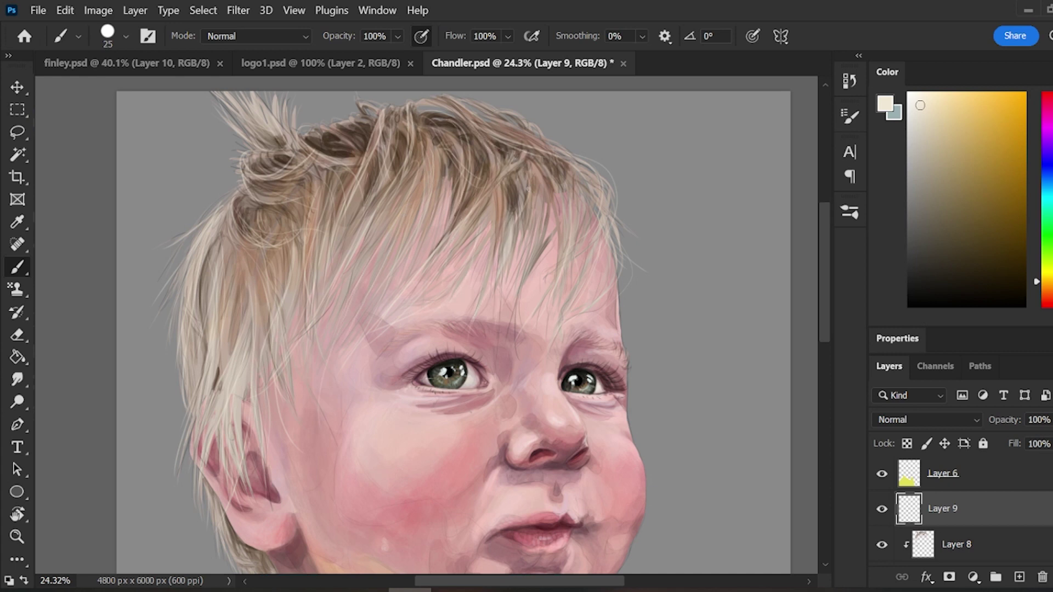
# - Paint fine cream strands through the far fringe and along the upper far outline of the hair
pyautogui.moveTo(525, 191); pyautogui.dragTo(505, 229)
pyautogui.moveTo(536, 181); pyautogui.dragTo(519, 247)
pyautogui.moveTo(558, 178); pyautogui.dragTo(518, 351)
pyautogui.moveTo(545, 160); pyautogui.dragTo(565, 208)
pyautogui.moveTo(579, 180); pyautogui.dragTo(564, 255)
pyautogui.moveTo(481, 106); pyautogui.dragTo(572, 145)
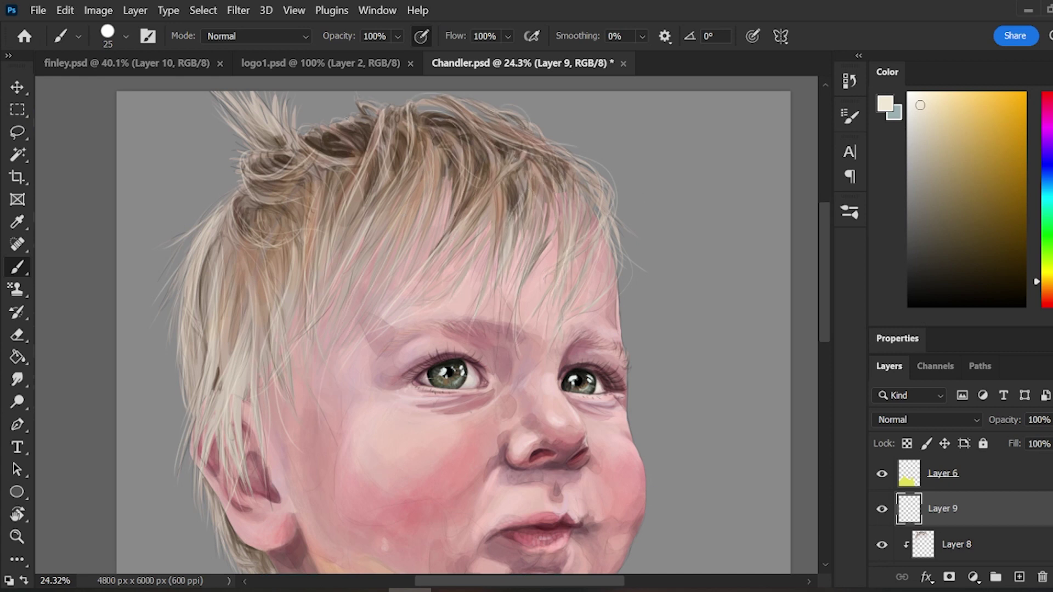
# - Add fine strands over the dark gap on top, then sample a dark reddish brown and define the tuft base and crown
pyautogui.moveTo(354, 138); pyautogui.dragTo(322, 150)
pyautogui.moveTo(367, 135)
pyautogui.mouseDown()
pyautogui.moveTo(327, 167)
pyautogui.moveTo(376, 178)
pyautogui.mouseUp()
pyautogui.keyDown('alt'); pyautogui.click(330, 145); pyautogui.keyUp('alt')
pyautogui.moveTo(287, 163); pyautogui.dragTo(260, 171)
pyautogui.moveTo(262, 159); pyautogui.dragTo(246, 181)
pyautogui.moveTo(262, 126)
pyautogui.mouseDown()
pyautogui.moveTo(282, 143)
pyautogui.moveTo(302, 199)
pyautogui.mouseUp()
pyautogui.moveTo(270, 209); pyautogui.dragTo(246, 244)
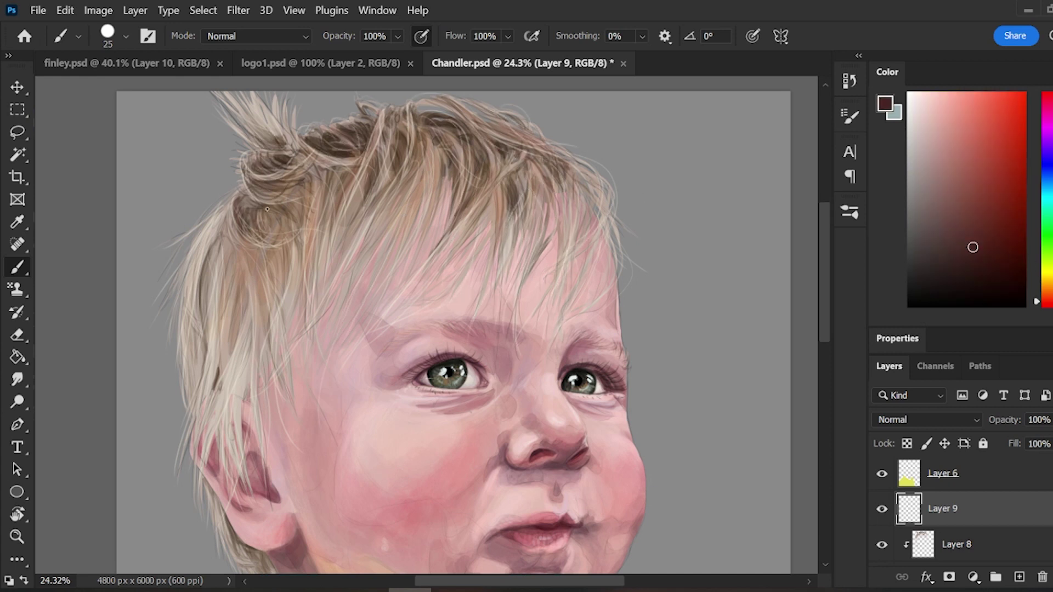
# - Paint fine dark reddish-brown strands through the side hair, over the ear and across the crown and near fringe
pyautogui.moveTo(304, 214); pyautogui.dragTo(277, 291)
pyautogui.moveTo(226, 222)
pyautogui.mouseDown()
pyautogui.moveTo(211, 249)
pyautogui.moveTo(252, 326)
pyautogui.mouseUp()
pyautogui.moveTo(286, 257); pyautogui.dragTo(276, 297)
pyautogui.moveTo(323, 172); pyautogui.dragTo(317, 223)
pyautogui.moveTo(351, 185); pyautogui.dragTo(329, 230)
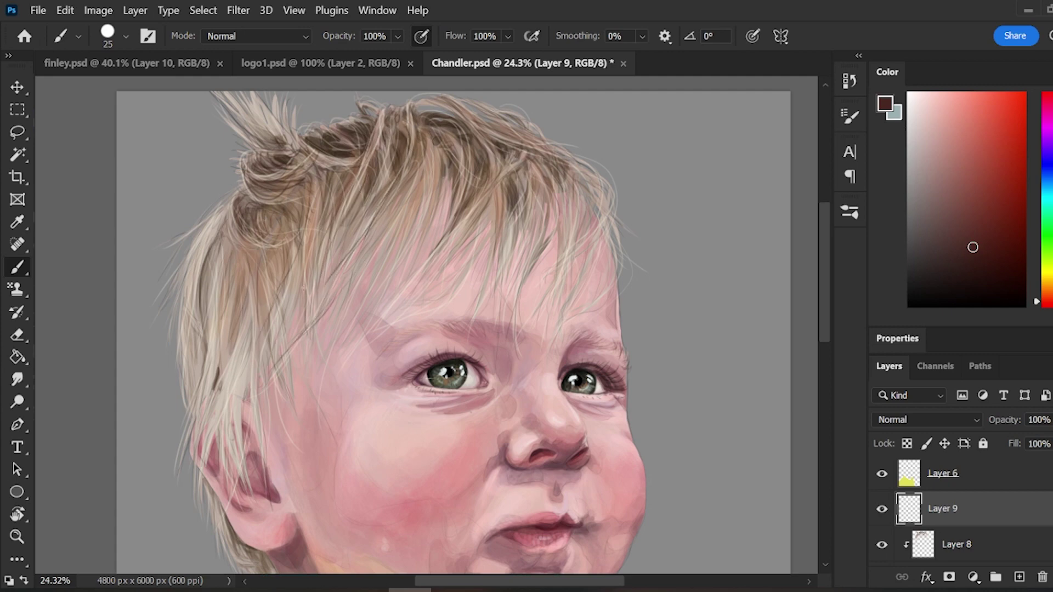
pyautogui.scroll(-3, 479, 585)
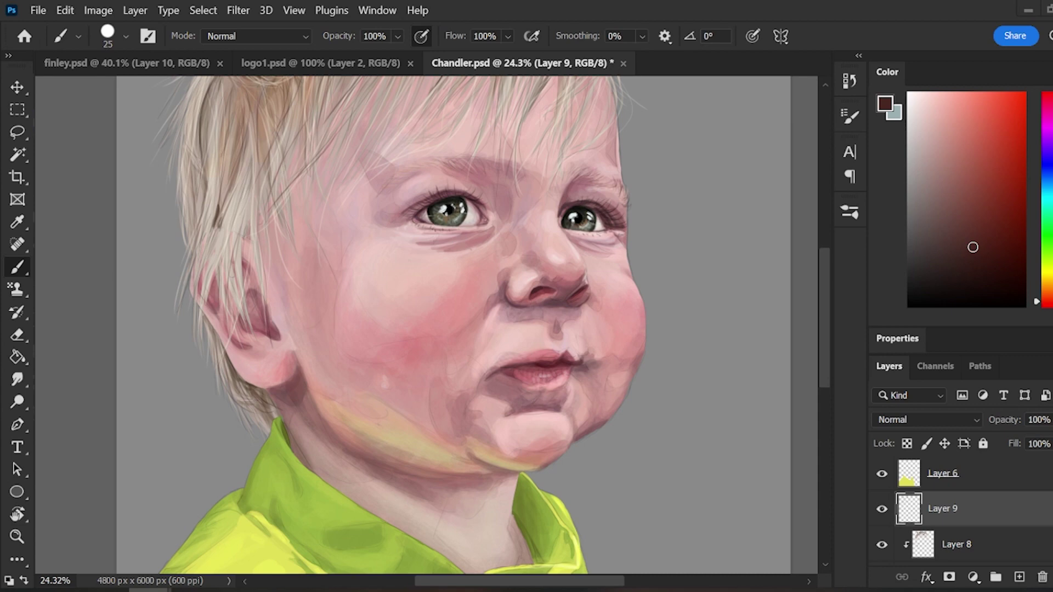
pyautogui.scroll(3, 454, 325)
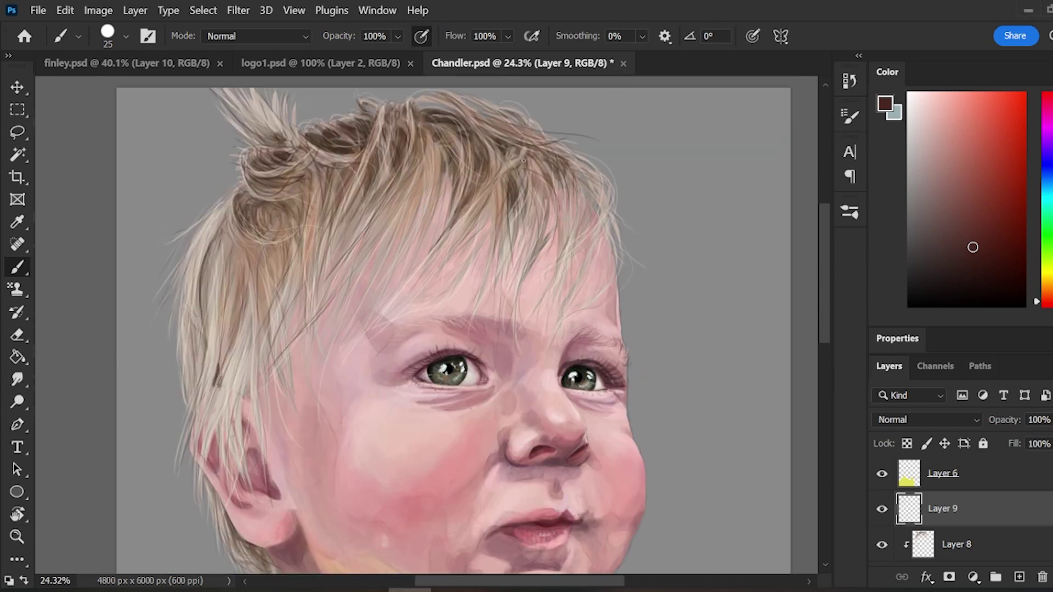
# - Choose a light orange, add fine warm strands through the top and fringe, and save the document
pyautogui.moveTo(973, 247); pyautogui.dragTo(986, 114)
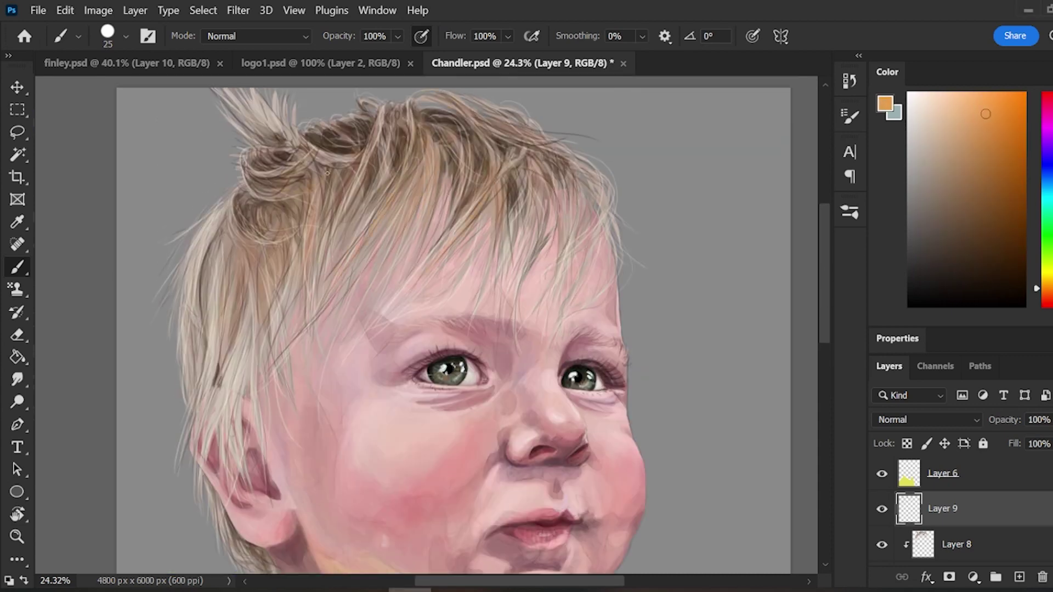
pyautogui.hotkey('ctrl', 's')
# - Soften the tips of the hair tuft on Layer 8 using the Blur tool at 100% strength
pyautogui.click(1047, 546)
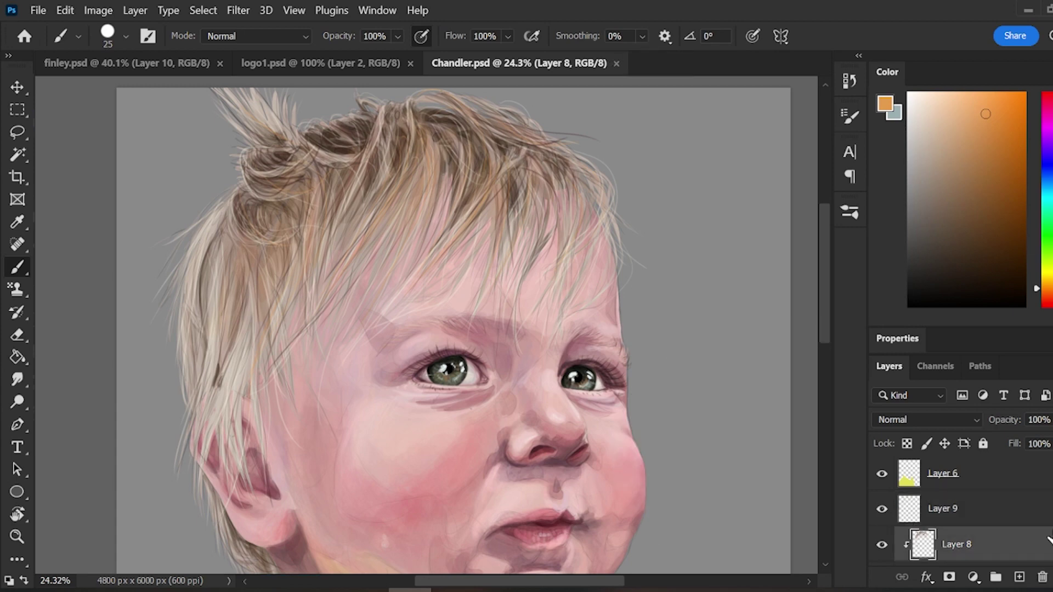
pyautogui.click(17, 379)
pyautogui.click(125, 36)
pyautogui.click(126, 36)
pyautogui.rightClick(17, 380)
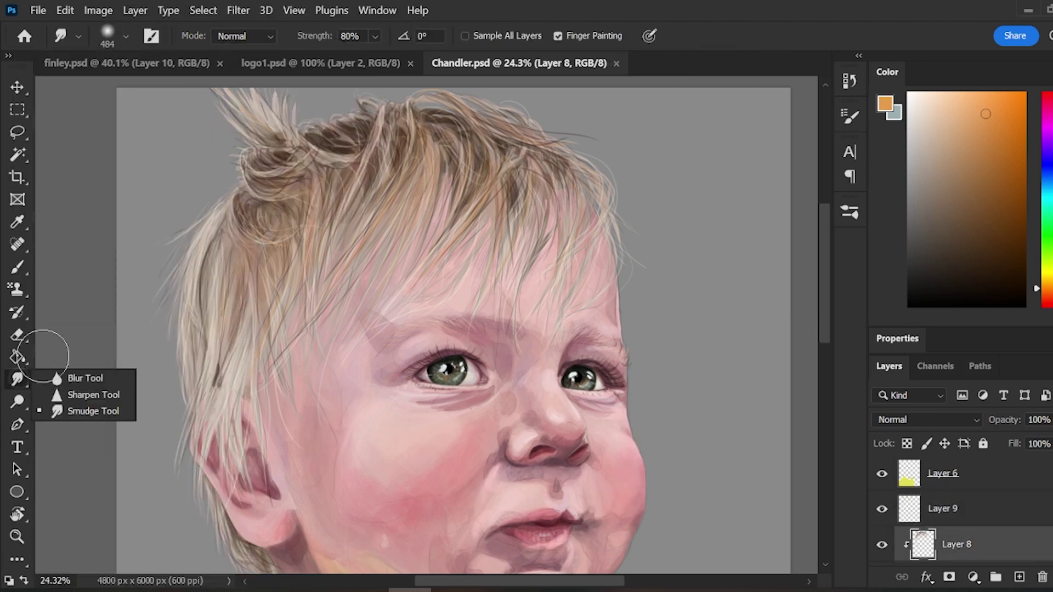
pyautogui.click(85, 378)
pyautogui.click(126, 36)
pyautogui.click(126, 36)
pyautogui.moveTo(219, 107); pyautogui.dragTo(227, 125)
pyautogui.click(394, 36)
pyautogui.moveTo(415, 59); pyautogui.dragTo(461, 59)
pyautogui.moveTo(219, 105); pyautogui.dragTo(254, 95)
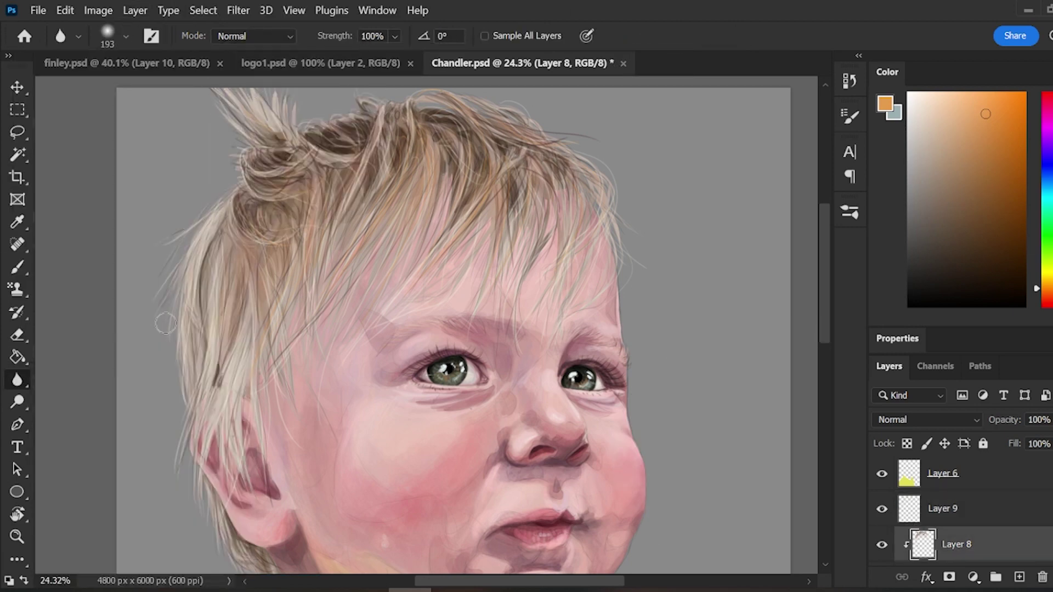
# - Blur the outer hair edges on Layer 9 and Layer 5, from the tuft to the far outline
pyautogui.hotkey('alt', ']')
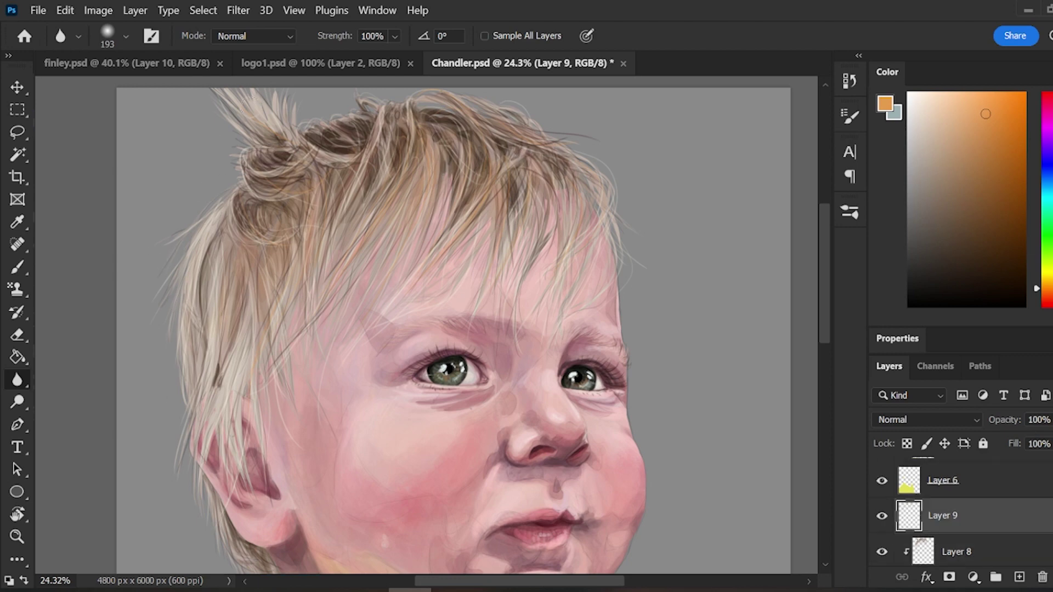
pyautogui.keyDown('ctrl'); pyautogui.click(213, 91); pyautogui.keyUp('ctrl')
pyautogui.rightClick(989, 506)
pyautogui.click(806, 409)
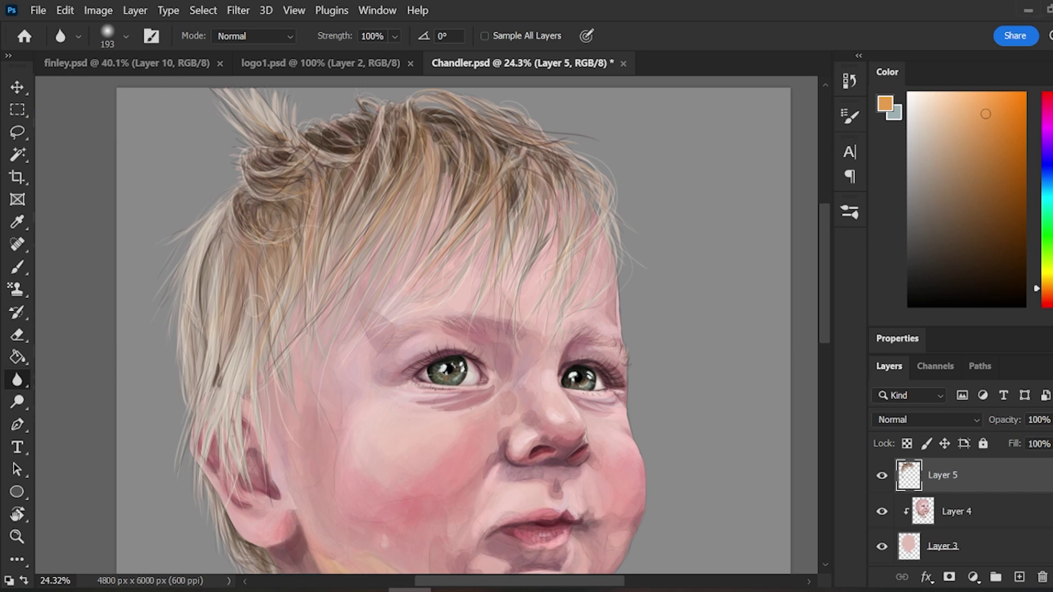
pyautogui.scroll(-3, 625, 272)
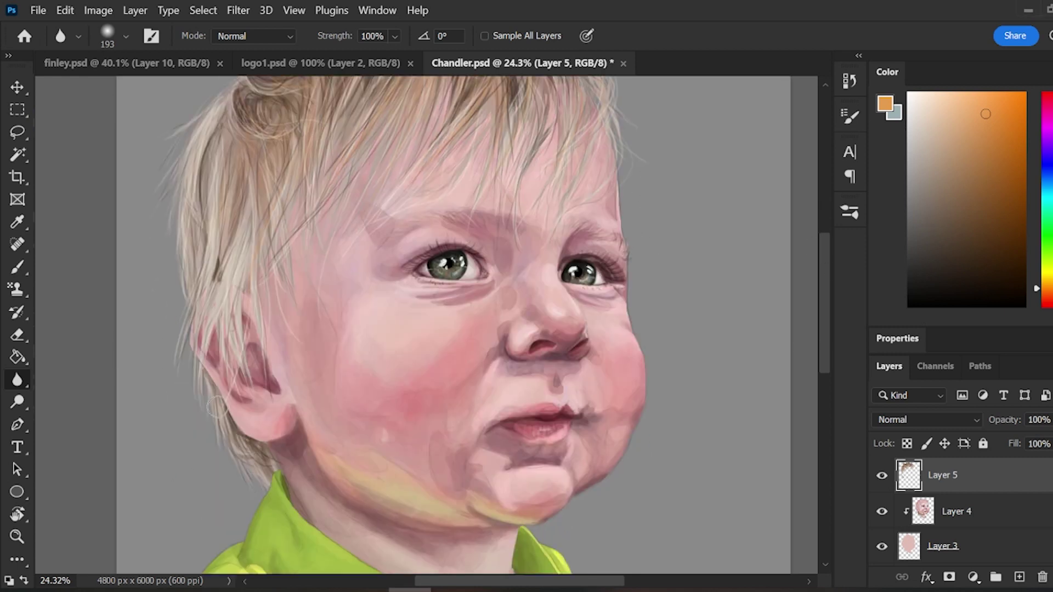
pyautogui.scroll(3, 886, 535)
pyautogui.scroll(4, 247, 312)
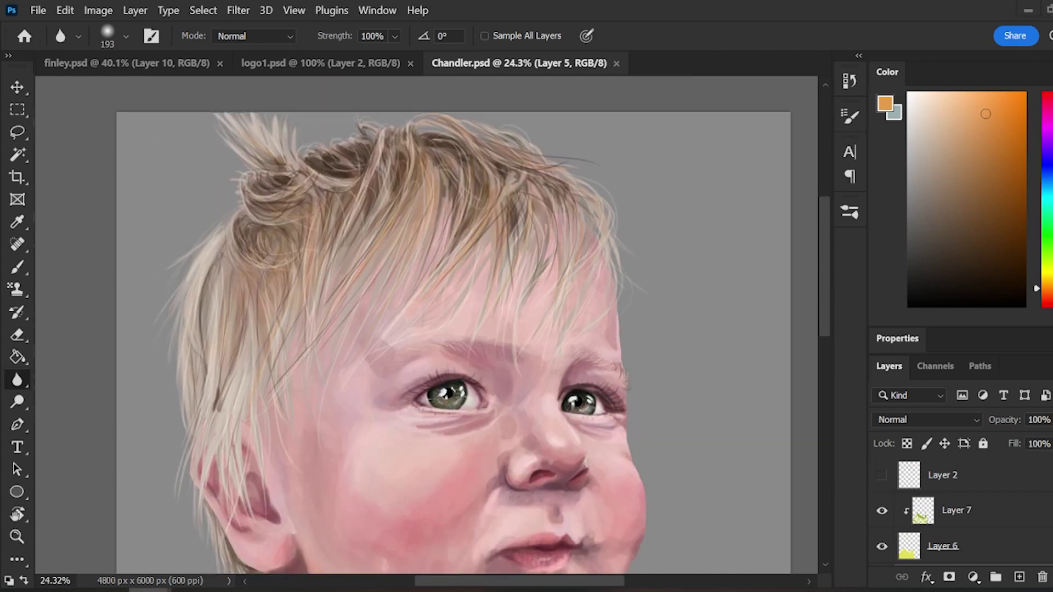
pyautogui.click(567, 200)
# - Activate the Background layer and set a dark slate-blue foreground color with a very pale grey background color
pyautogui.scroll(-5, 1014, 521)
pyautogui.click(1009, 547)
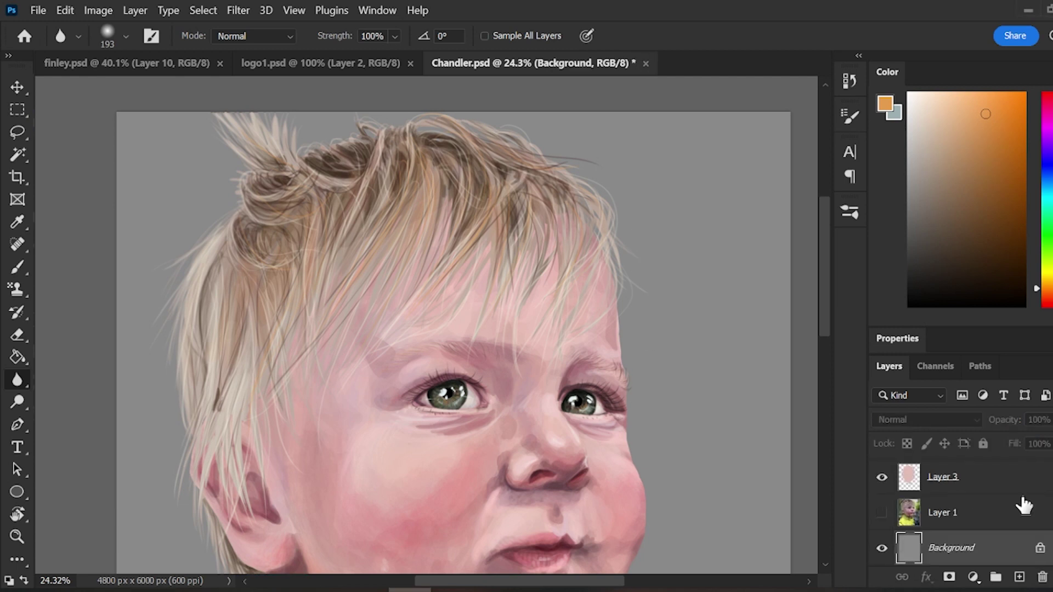
pyautogui.press('z')
pyautogui.moveTo(702, 110); pyautogui.dragTo(462, 97)
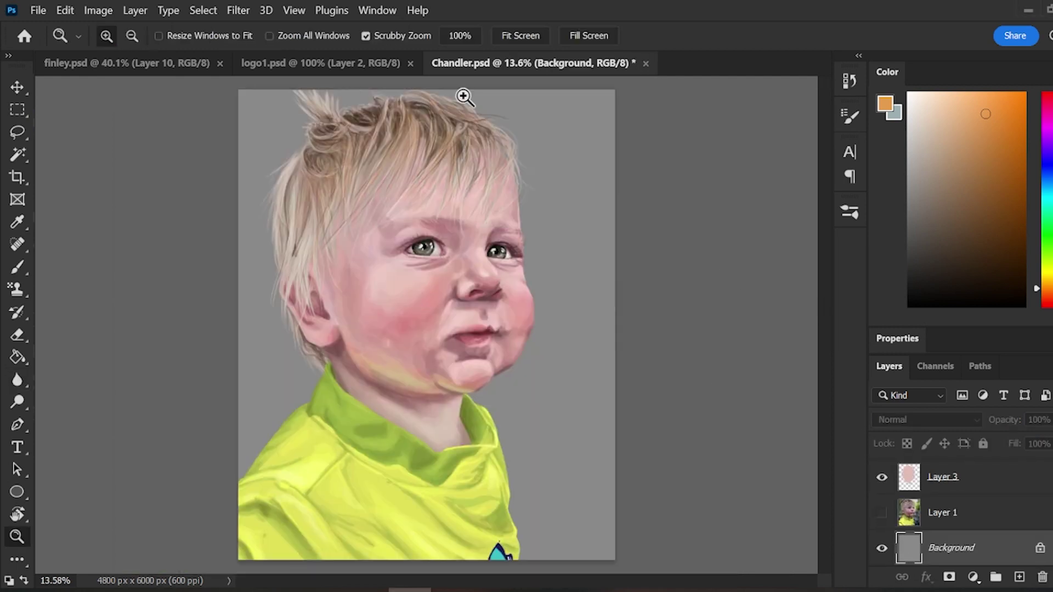
pyautogui.press('b')
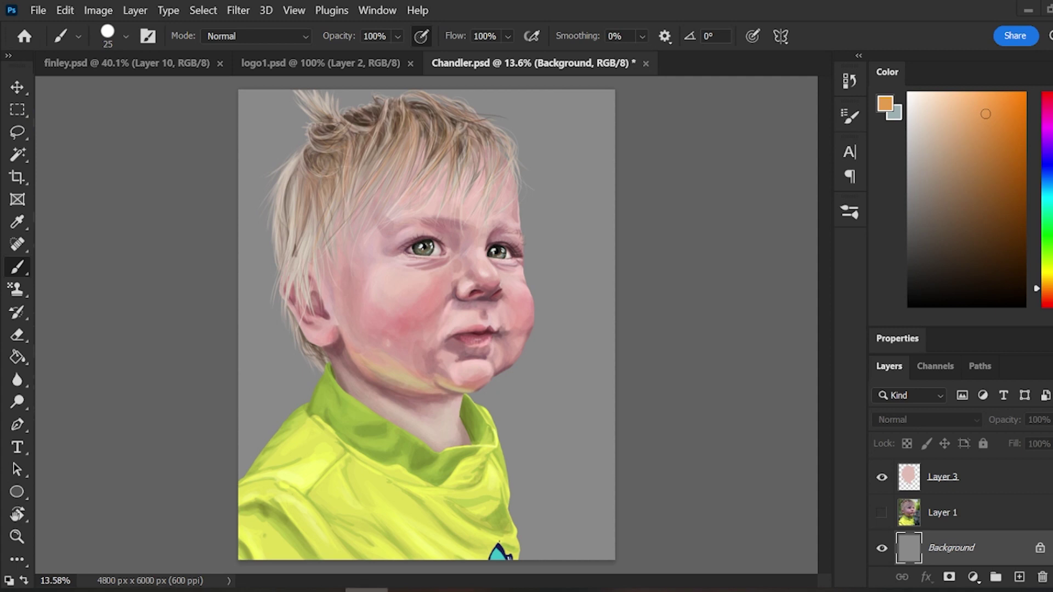
pyautogui.click(1046, 167)
pyautogui.click(936, 242)
pyautogui.click(927, 226)
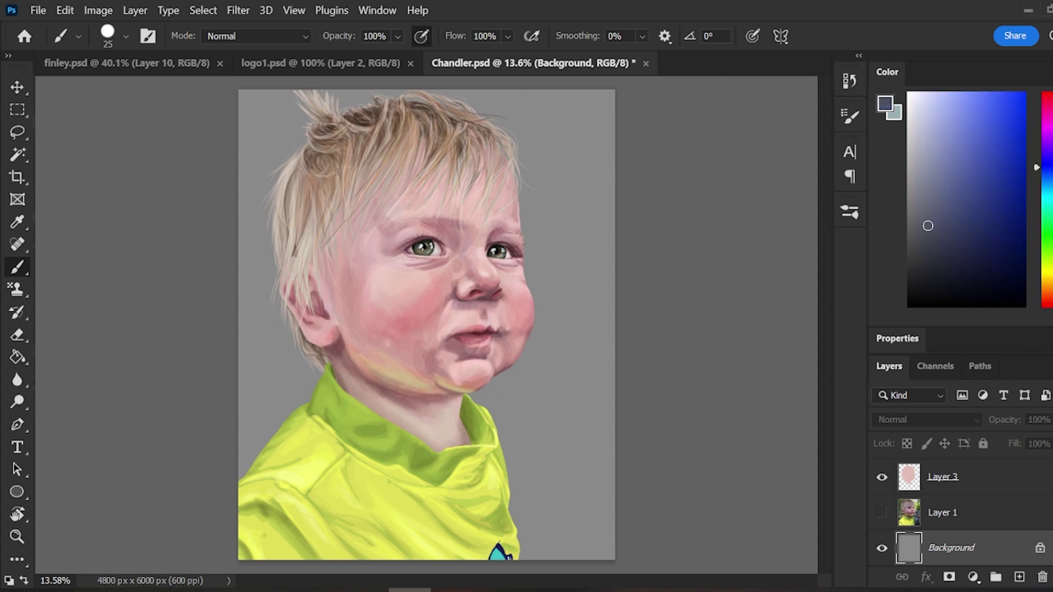
pyautogui.click(896, 114)
pyautogui.click(912, 116)
# - Fill the Background layer with a linear gradient, dark slate in the lower part fading to pale grey above
pyautogui.rightClick(18, 358)
pyautogui.click(70, 359)
pyautogui.moveTo(520, 500); pyautogui.dragTo(346, 181)
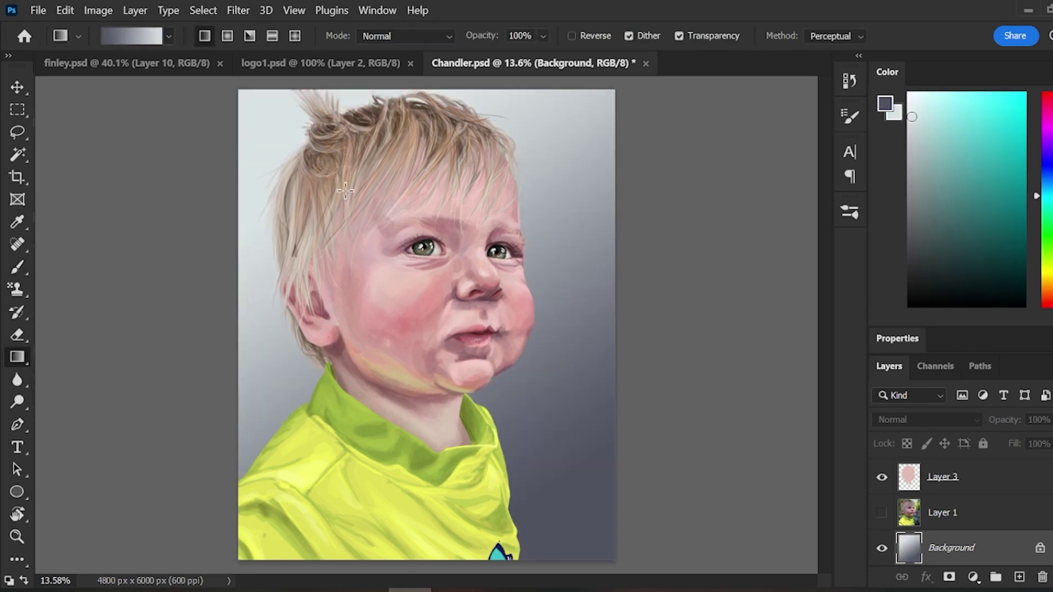
pyautogui.moveTo(515, 471); pyautogui.dragTo(392, 219)
pyautogui.moveTo(494, 414); pyautogui.dragTo(390, 190)
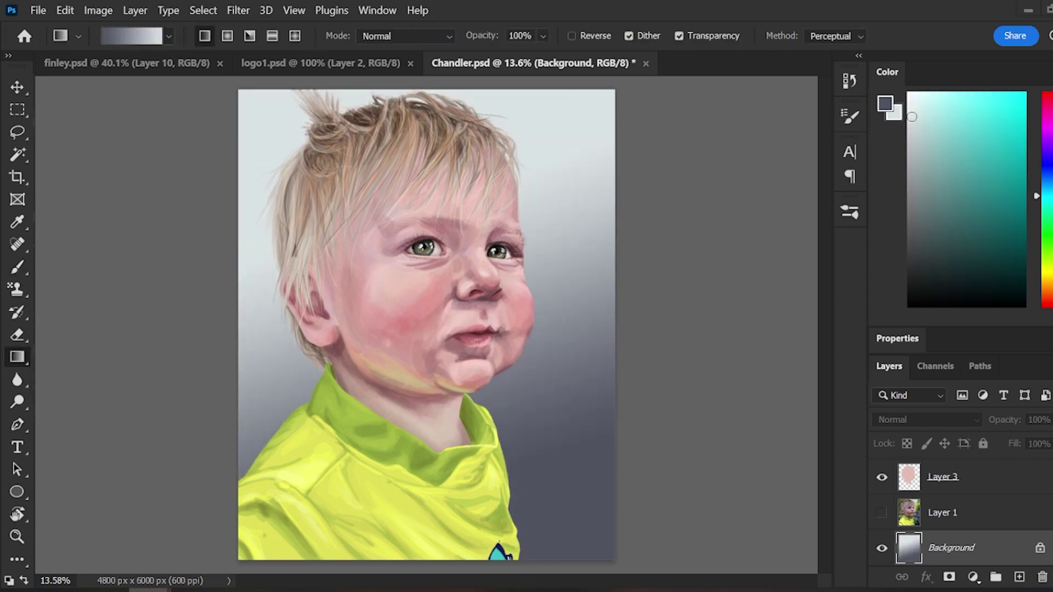
# - Paint a dark grey texture across the lower background with the Soft Watercolor clouds brush
pyautogui.click(849, 116)
pyautogui.scroll(-10, 659, 384)
pyautogui.click(709, 366)
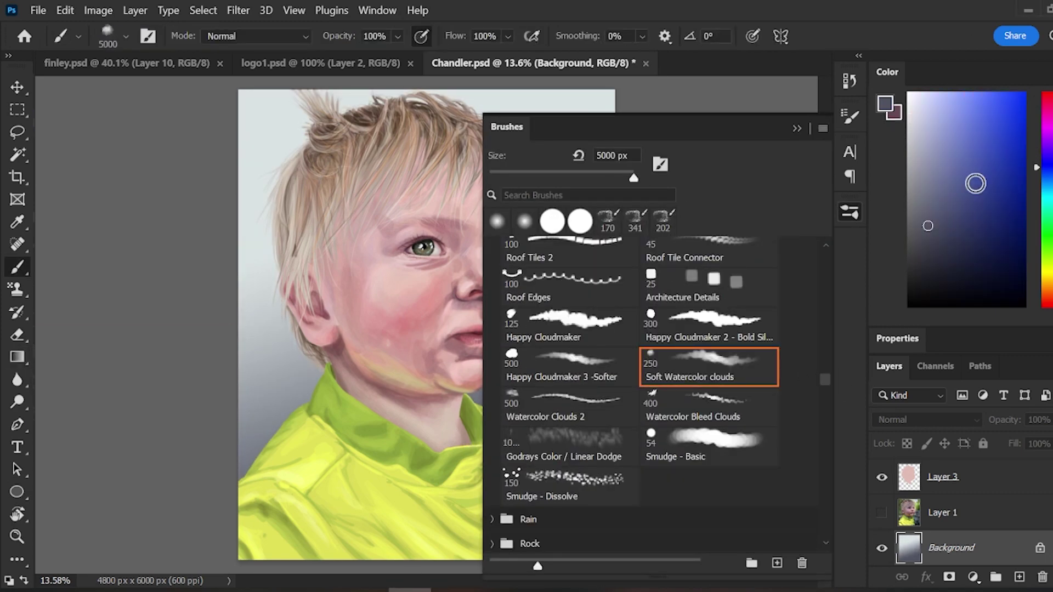
pyautogui.click(920, 237)
pyautogui.moveTo(543, 449); pyautogui.dragTo(307, 417)
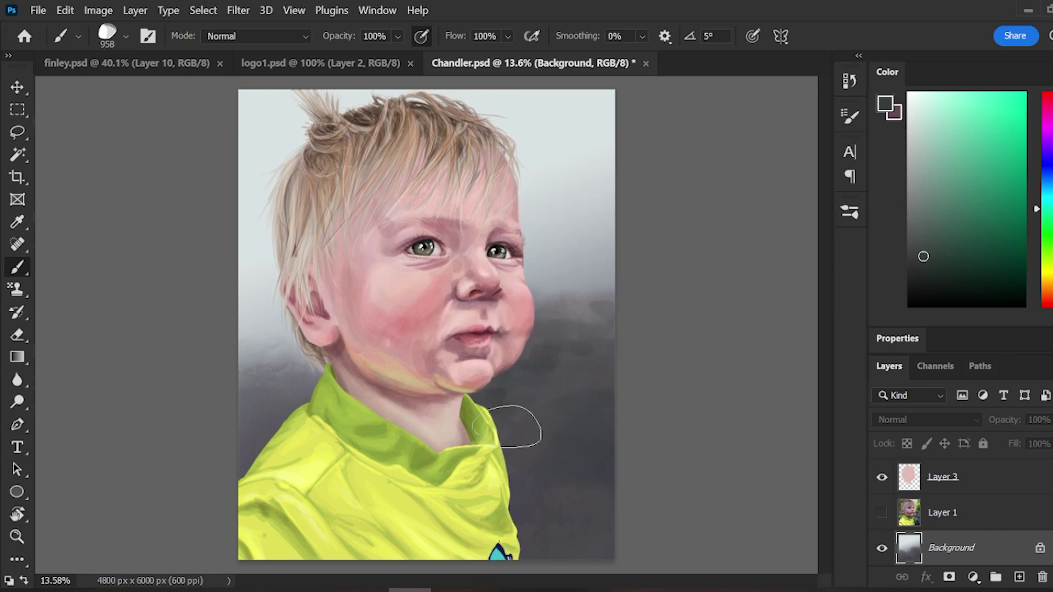
# - Paint grey stones on both sides of the child with the Ground - Rocks or Pebbles 3D brush
pyautogui.moveTo(507, 426); pyautogui.dragTo(581, 411)
pyautogui.keyDown('alt'); pyautogui.click(282, 400); pyautogui.keyUp('alt')
pyautogui.moveTo(512, 383); pyautogui.dragTo(570, 373)
pyautogui.moveTo(245, 398); pyautogui.dragTo(274, 412)
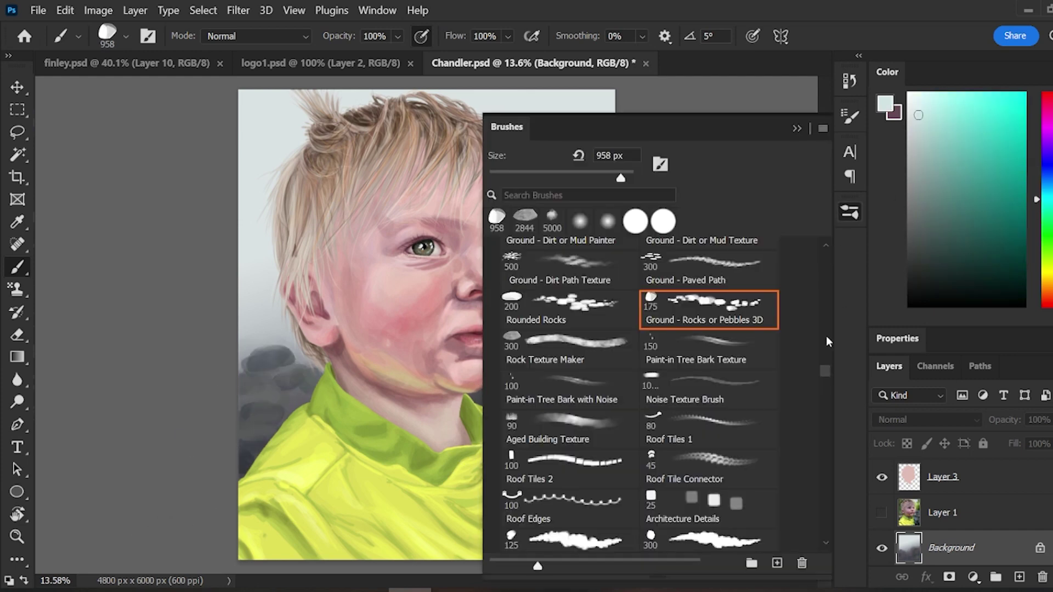
# - Texture the ground with the Ground - Dirt Path Texture brush, then layer a sampled dark brown with another ground brush
pyautogui.click(565, 268)
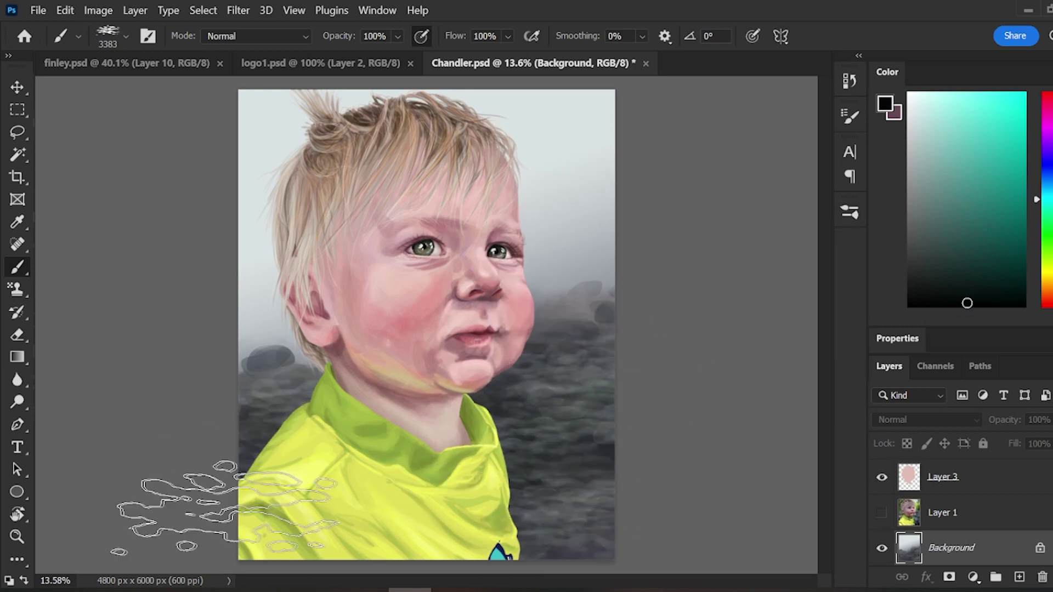
pyautogui.keyDown('alt'); pyautogui.click(589, 329); pyautogui.keyUp('alt')
pyautogui.click(850, 211)
pyautogui.moveTo(828, 370); pyautogui.dragTo(828, 367)
pyautogui.click(682, 285)
pyautogui.click(849, 211)
pyautogui.click(609, 354)
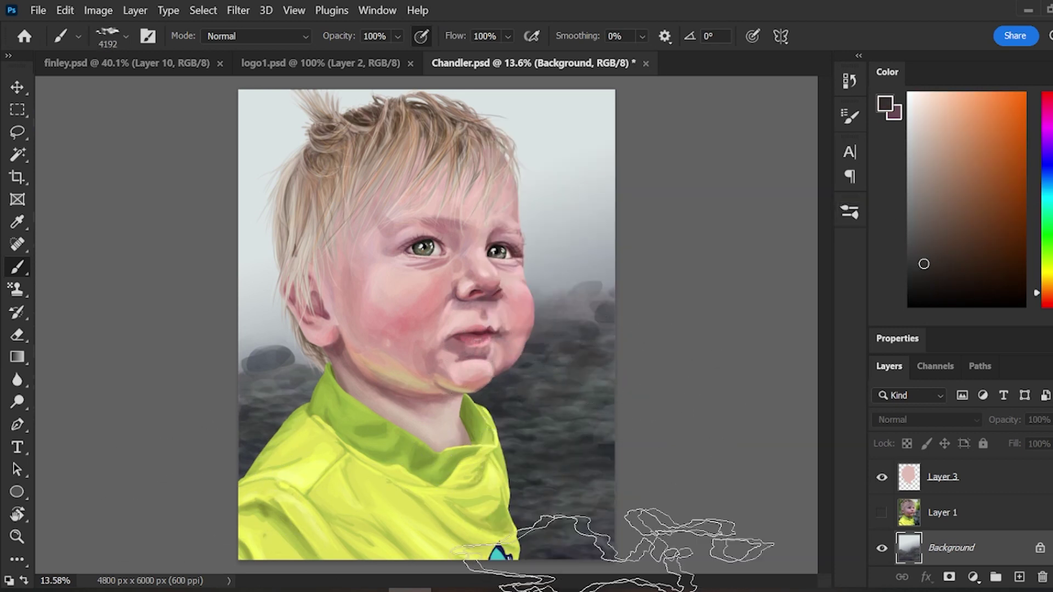
# - Sample greys from the background and stamp more rough texture over the ground and along its misty horizon
pyautogui.click(195, 415)
pyautogui.click(760, 326)
pyautogui.keyDown('alt'); pyautogui.click(582, 266); pyautogui.keyUp('alt')
pyautogui.keyDown('alt'); pyautogui.click(573, 283); pyautogui.keyUp('alt')
pyautogui.click(669, 334)
pyautogui.keyDown('alt'); pyautogui.click(579, 255); pyautogui.keyUp('alt')
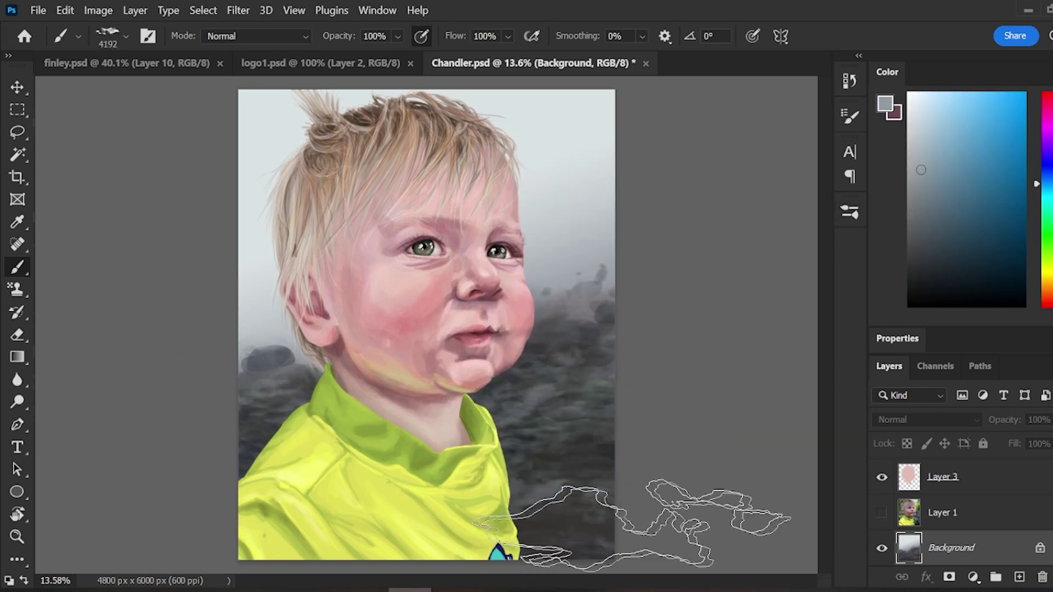
# - Scatter near-black oval stones over the ground on both sides of the child with the Rounded Rocks brush
pyautogui.click(935, 286)
pyautogui.click(849, 211)
pyautogui.click(570, 362)
pyautogui.click(849, 211)
pyautogui.click(554, 331)
pyautogui.click(580, 359)
pyautogui.click(550, 509)
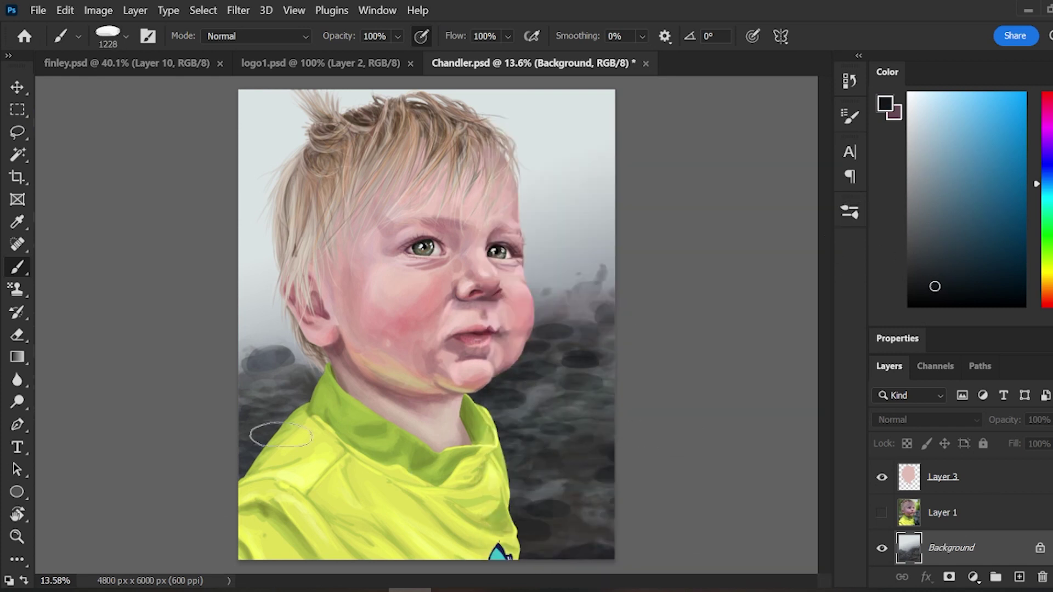
pyautogui.click(257, 386)
# - Add light grey, dark and muted reddish stones to vary the ground's color
pyautogui.click(914, 192)
pyautogui.click(555, 390)
pyautogui.click(931, 287)
pyautogui.click(584, 345)
pyautogui.click(1047, 306)
pyautogui.click(964, 245)
pyautogui.click(921, 242)
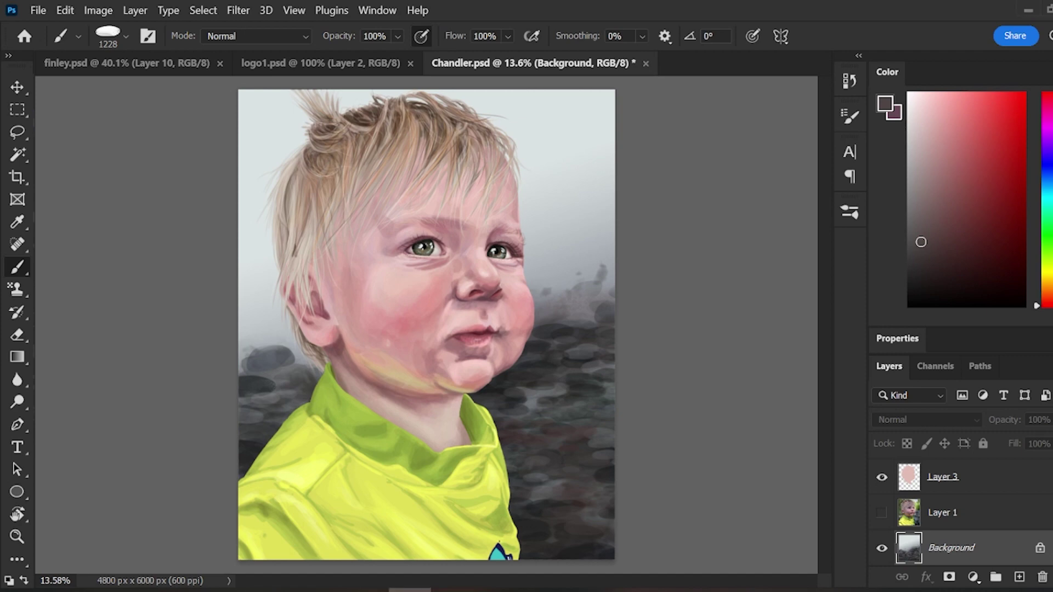
pyautogui.click(1046, 254)
pyautogui.moveTo(947, 240); pyautogui.dragTo(921, 219)
# - Paint a dark tree trunk in front of the face with the Paint-in Tree Bark Texture brush at 389 px
pyautogui.click(849, 212)
pyautogui.moveTo(827, 374)
pyautogui.mouseDown()
pyautogui.moveTo(827, 357)
pyautogui.moveTo(827, 371)
pyautogui.mouseUp()
pyautogui.click(707, 454)
pyautogui.click(1046, 293)
pyautogui.click(927, 260)
pyautogui.click(849, 213)
pyautogui.click(849, 212)
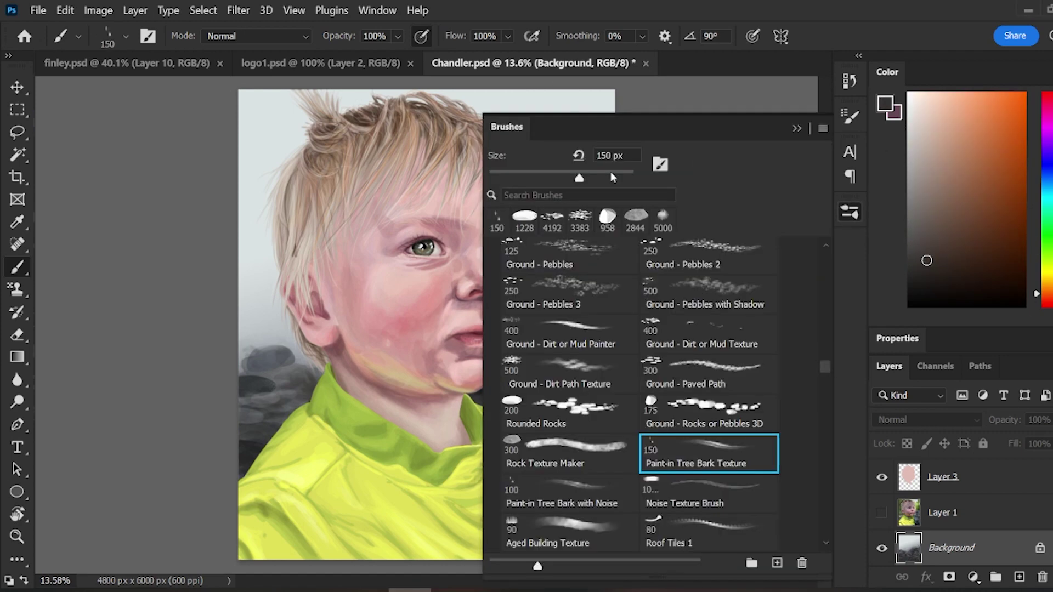
pyautogui.moveTo(580, 178); pyautogui.dragTo(600, 178)
pyautogui.click(850, 212)
pyautogui.moveTo(539, 305)
pyautogui.mouseDown()
pyautogui.moveTo(537, 81)
pyautogui.moveTo(545, 258)
pyautogui.moveTo(548, 212)
pyautogui.mouseUp()
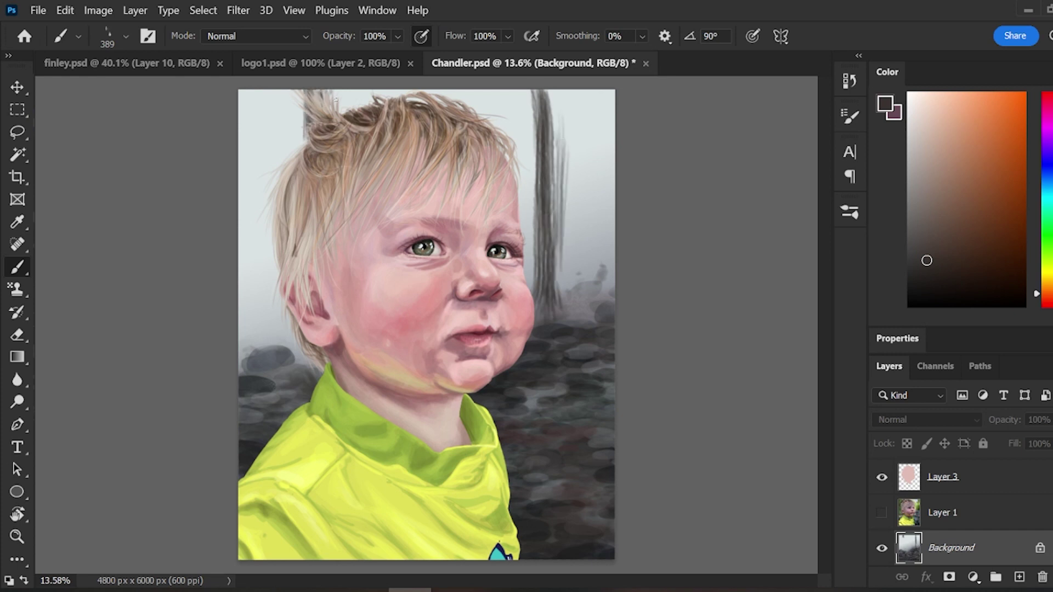
# - Paint dark bark-textured trunks behind the child's head and darken the bark with black, including the trunk facing the child
pyautogui.moveTo(277, 89)
pyautogui.mouseDown()
pyautogui.moveTo(229, 197)
pyautogui.moveTo(250, 126)
pyautogui.moveTo(246, 359)
pyautogui.mouseUp()
pyautogui.click(909, 301)
pyautogui.moveTo(255, 340); pyautogui.dragTo(256, 132)
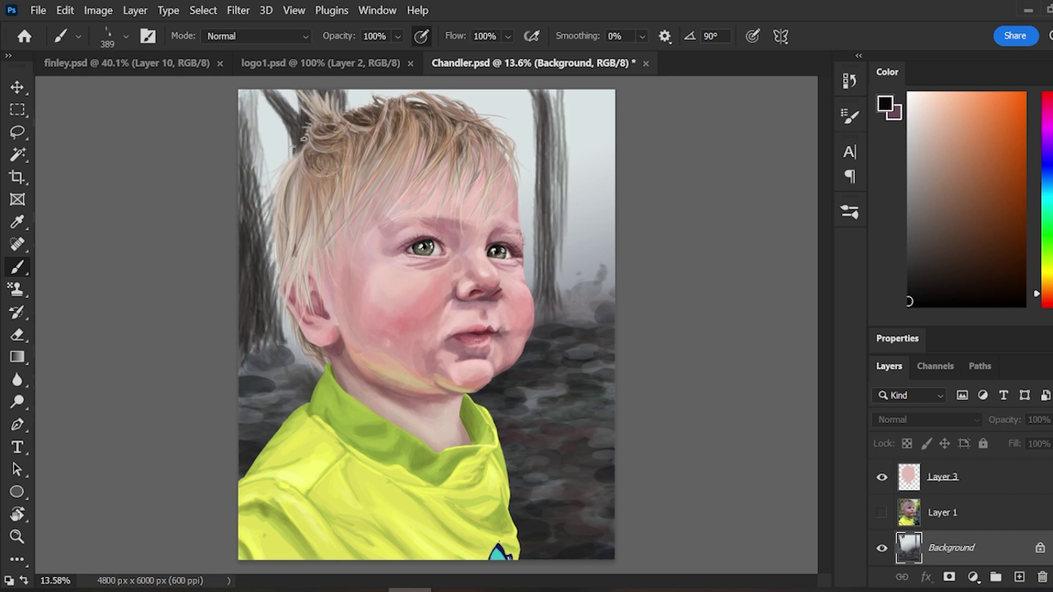
pyautogui.moveTo(543, 91)
pyautogui.mouseDown()
pyautogui.moveTo(540, 287)
pyautogui.moveTo(564, 323)
pyautogui.mouseUp()
# - Paint dark grey-green foliage around the trunks with the Organic Foliage Abstract 6 brush at 508 px
pyautogui.click(1046, 252)
pyautogui.click(924, 255)
pyautogui.press('F5')
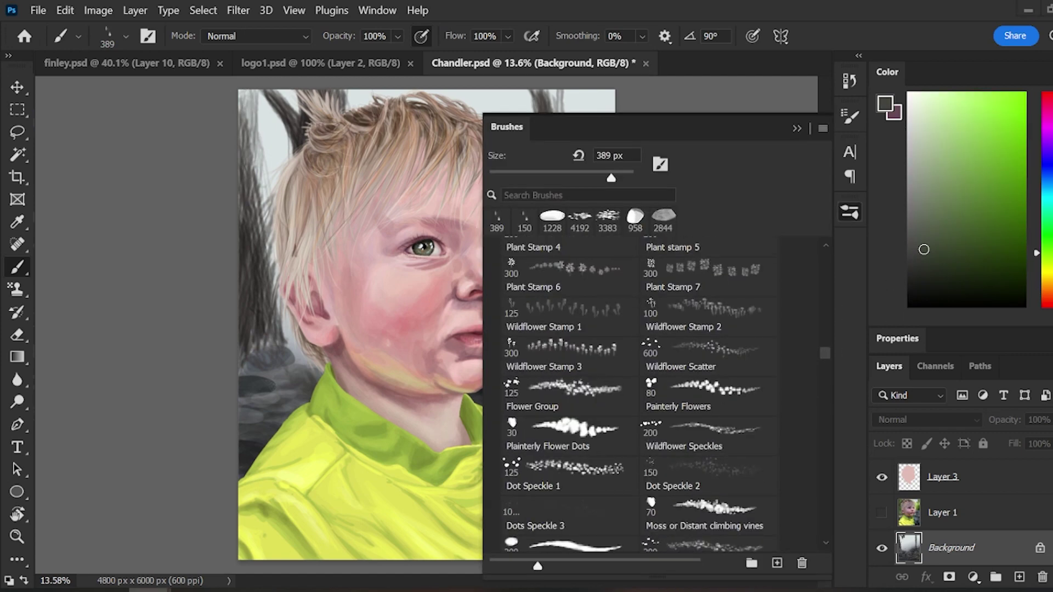
pyautogui.moveTo(825, 354); pyautogui.dragTo(821, 252)
pyautogui.doubleClick(729, 287)
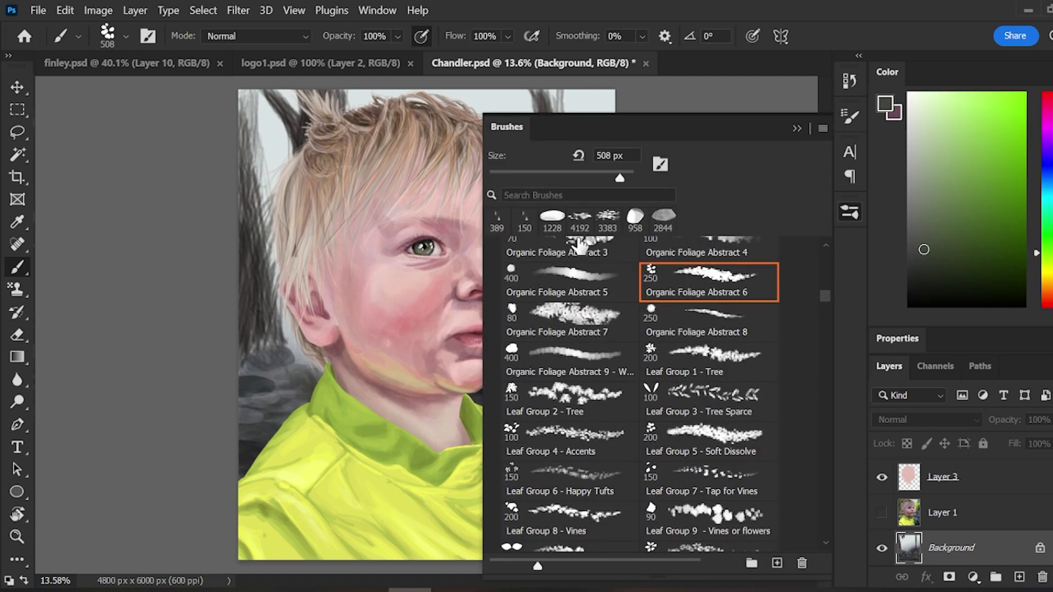
pyautogui.moveTo(570, 269); pyautogui.dragTo(587, 313)
pyautogui.moveTo(581, 230); pyautogui.dragTo(587, 297)
pyautogui.moveTo(272, 263)
pyautogui.mouseDown()
pyautogui.moveTo(258, 110)
pyautogui.moveTo(260, 384)
pyautogui.mouseUp()
pyautogui.moveTo(290, 102)
pyautogui.mouseDown()
pyautogui.moveTo(276, 109)
pyautogui.moveTo(266, 170)
pyautogui.mouseUp()
# - Add light green foliage around the trunk in front of the face and along the canvas edge
pyautogui.click(948, 151)
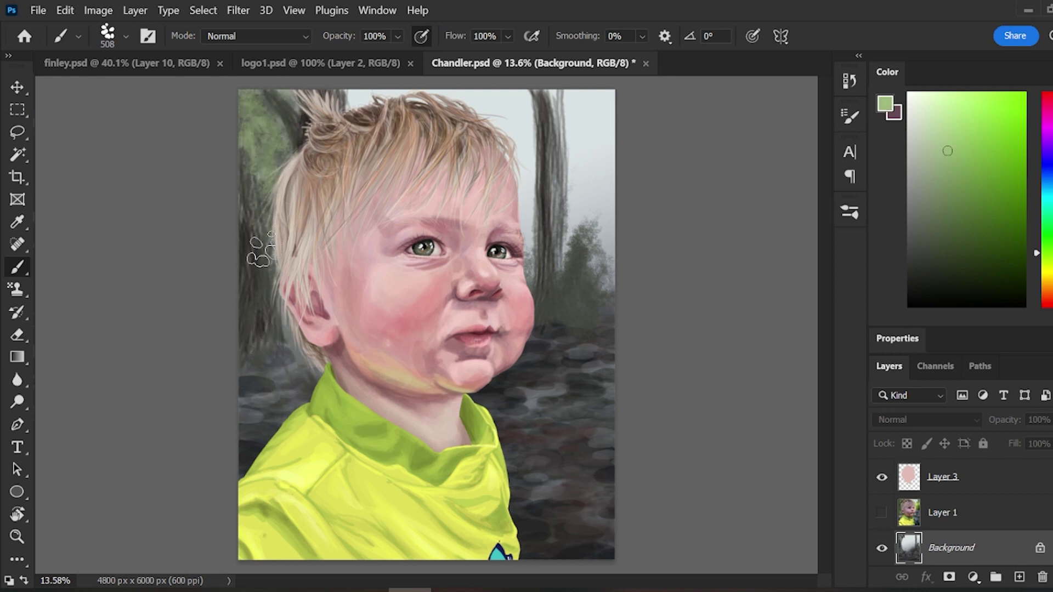
pyautogui.moveTo(525, 190); pyautogui.dragTo(553, 302)
pyautogui.moveTo(575, 191); pyautogui.dragTo(570, 291)
pyautogui.moveTo(606, 123); pyautogui.dragTo(625, 271)
# - Deepen the bushes beside the front trunk and the foliage behind the head with dark green
pyautogui.click(977, 258)
pyautogui.moveTo(595, 222); pyautogui.dragTo(614, 311)
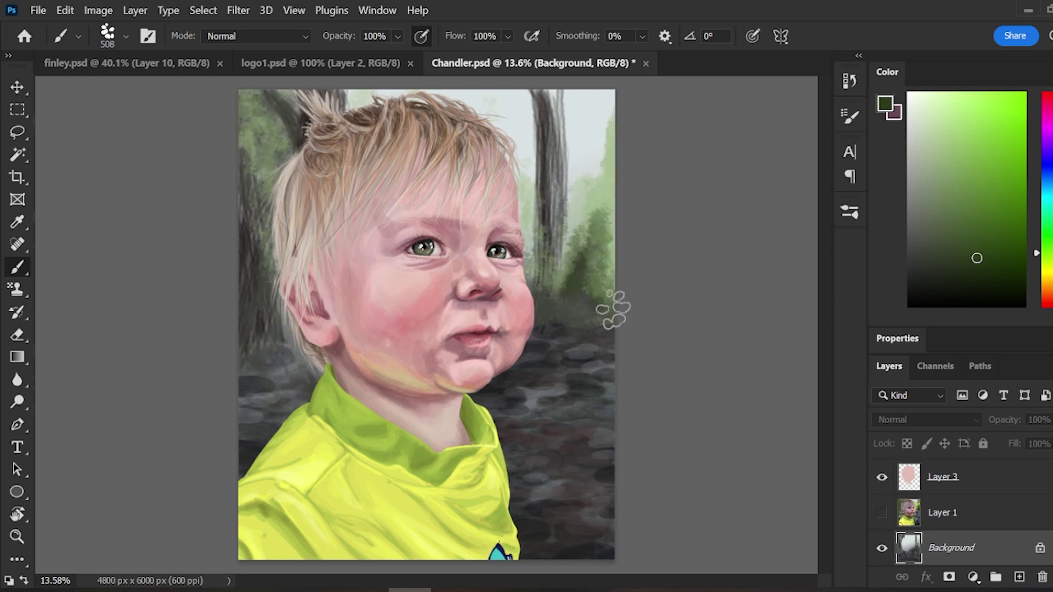
pyautogui.moveTo(532, 228); pyautogui.dragTo(545, 285)
pyautogui.moveTo(260, 137); pyautogui.dragTo(250, 347)
# - Switch to a round brush and paint smoother grey-green tones over the tree trunks on both sides
pyautogui.click(849, 211)
pyautogui.moveTo(825, 298); pyautogui.dragTo(843, 378)
pyautogui.click(565, 384)
pyautogui.click(849, 211)
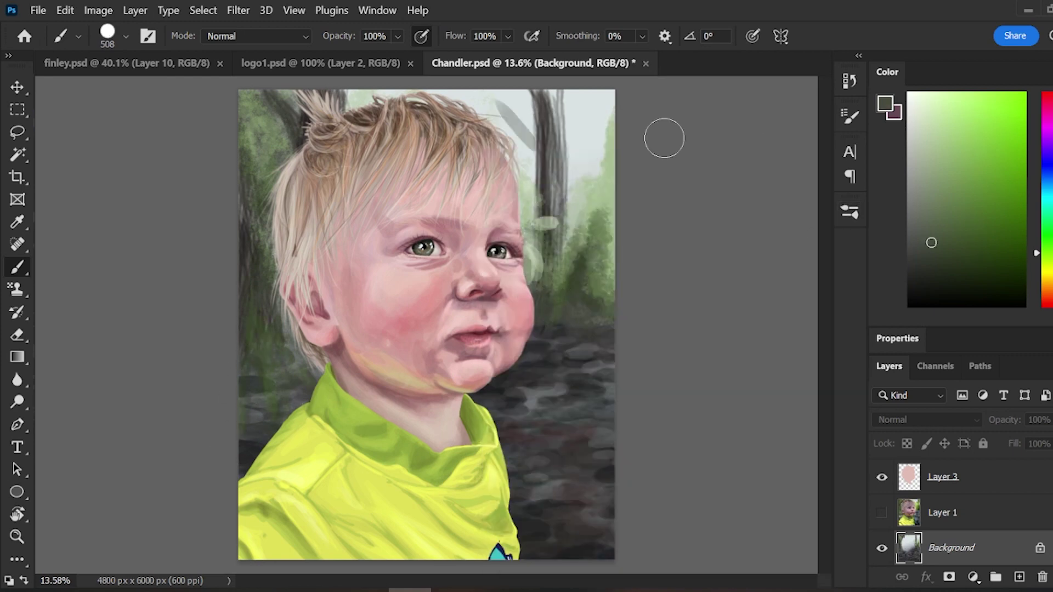
pyautogui.moveTo(544, 85); pyautogui.dragTo(534, 194)
pyautogui.moveTo(294, 141); pyautogui.dragTo(303, 123)
pyautogui.moveTo(253, 158)
pyautogui.mouseDown()
pyautogui.moveTo(256, 281)
pyautogui.moveTo(240, 89)
pyautogui.moveTo(256, 154)
pyautogui.mouseUp()
# - Reduce the brush to 42 px and paint thin dark branches reaching out from the trunk in front of the face
pyautogui.click(849, 212)
pyautogui.click(521, 179)
pyautogui.click(849, 211)
pyautogui.moveTo(488, 92); pyautogui.dragTo(533, 149)
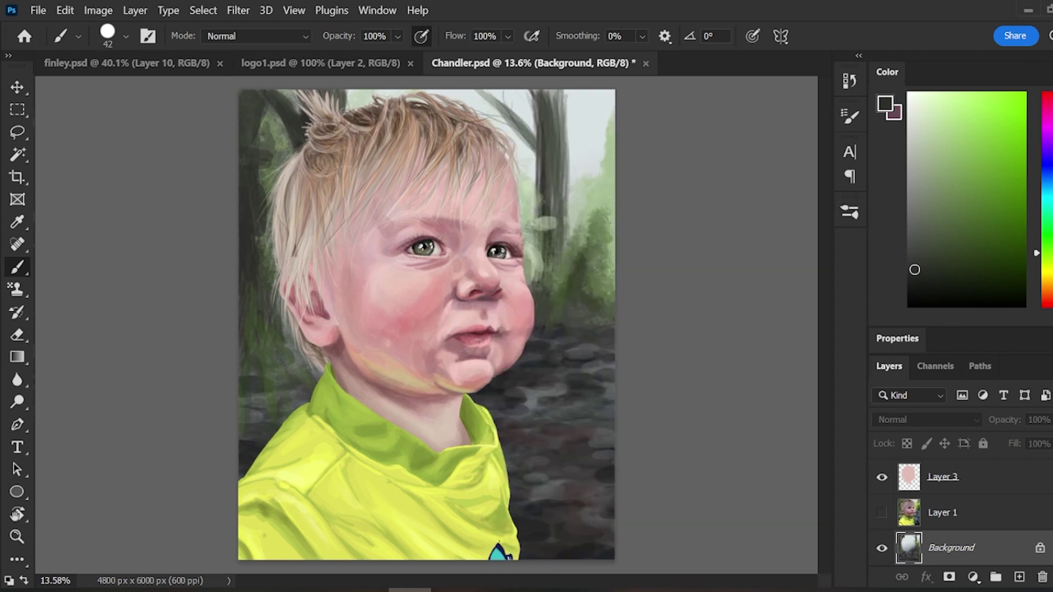
# - Choose a medium green, enlarge the brush to 413 px and paint rounded foliage beside the front trunk
pyautogui.click(975, 216)
pyautogui.click(850, 211)
pyautogui.click(550, 177)
pyautogui.click(850, 211)
pyautogui.click(849, 212)
pyautogui.click(612, 178)
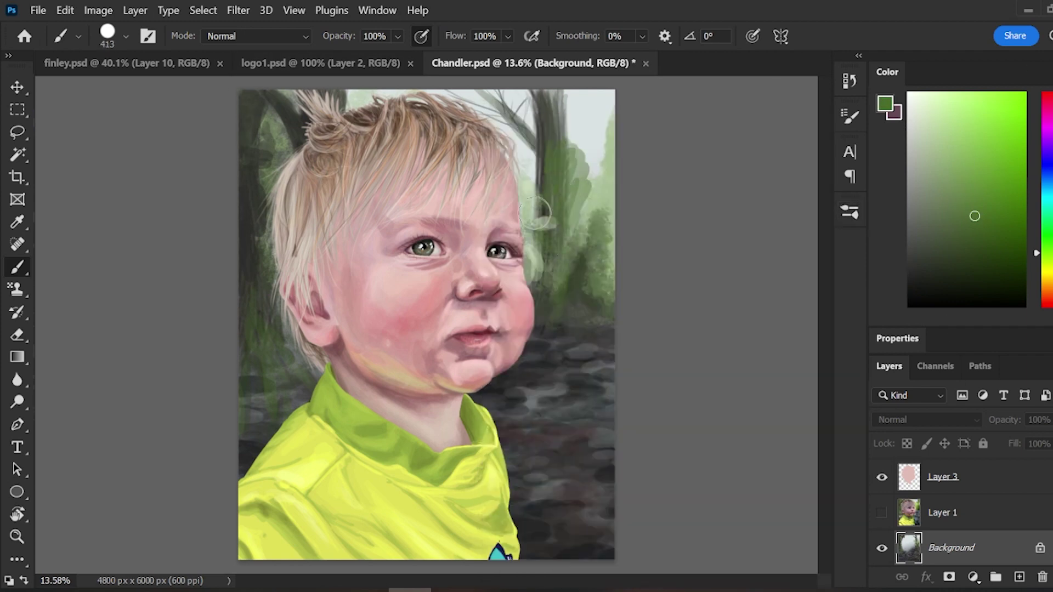
# - Choose a brighter green and a 508 px foliage brush, and paint leaves beside the front trunk and behind the head
pyautogui.moveTo(600, 127); pyautogui.dragTo(600, 222)
pyautogui.click(849, 212)
pyautogui.press('F5')
pyautogui.click(987, 187)
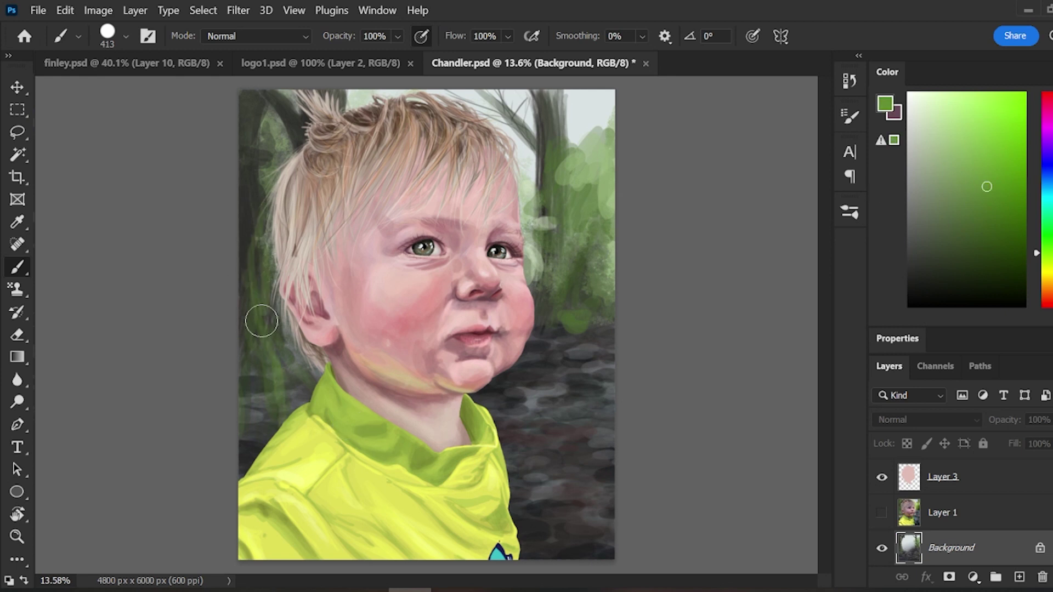
pyautogui.click(850, 212)
pyautogui.click(500, 220)
pyautogui.moveTo(257, 222); pyautogui.dragTo(257, 285)
# - Switch to a 484 px textured brush and paint soft green foliage behind the head and around the front trunk
pyautogui.click(850, 211)
pyautogui.moveTo(826, 252); pyautogui.dragTo(832, 289)
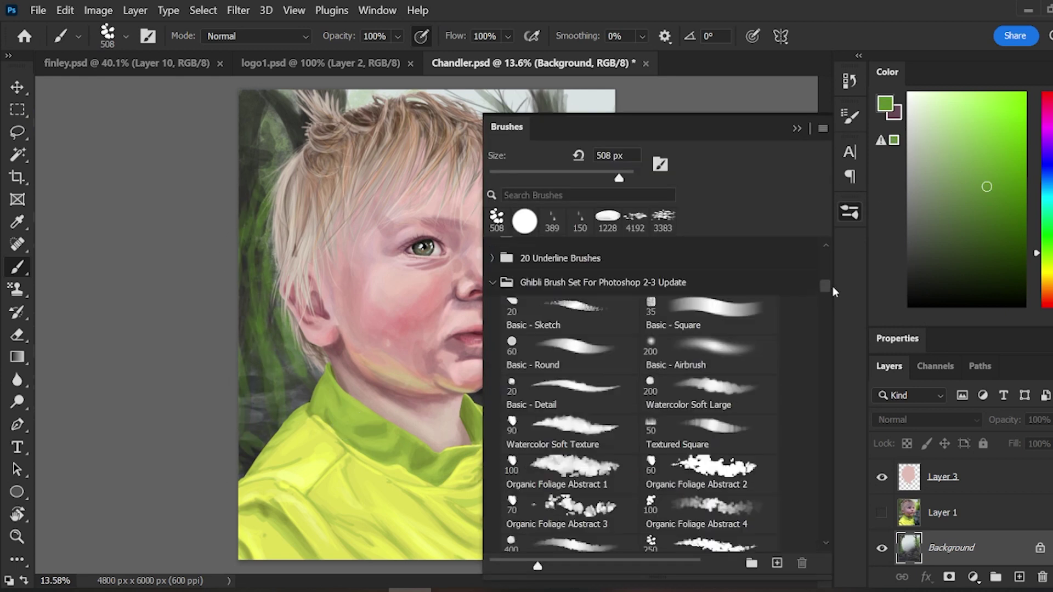
pyautogui.click(565, 313)
pyautogui.moveTo(264, 181); pyautogui.dragTo(230, 235)
pyautogui.moveTo(594, 132); pyautogui.dragTo(626, 166)
pyautogui.moveTo(532, 156); pyautogui.dragTo(535, 197)
pyautogui.moveTo(584, 233); pyautogui.dragTo(585, 282)
# - Paint pale green highlights between the face and front trunk, and vivid green highlights on the foliage on both sides
pyautogui.click(931, 111)
pyautogui.moveTo(540, 184); pyautogui.dragTo(541, 274)
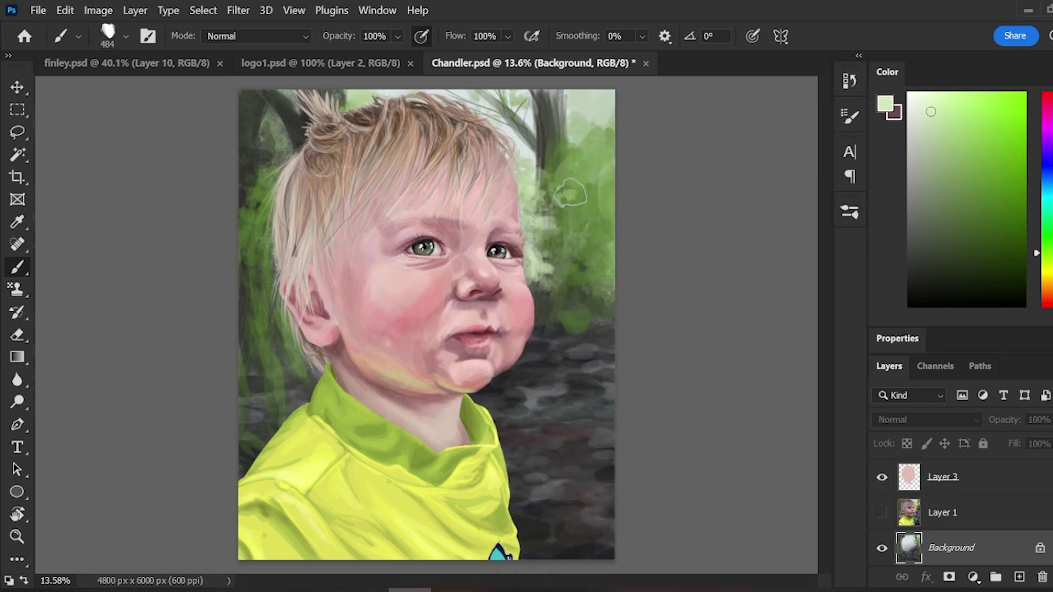
pyautogui.moveTo(567, 195); pyautogui.dragTo(595, 129)
pyautogui.click(999, 115)
pyautogui.moveTo(602, 197); pyautogui.dragTo(595, 264)
pyautogui.moveTo(252, 222); pyautogui.dragTo(249, 269)
# - Choose muted blue and blue-grey tones and paint them over the stony ground beside the child's chin and shirt
pyautogui.click(1047, 164)
pyautogui.click(979, 250)
pyautogui.moveTo(535, 384); pyautogui.dragTo(585, 409)
pyautogui.moveTo(600, 351); pyautogui.dragTo(524, 386)
pyautogui.click(916, 195)
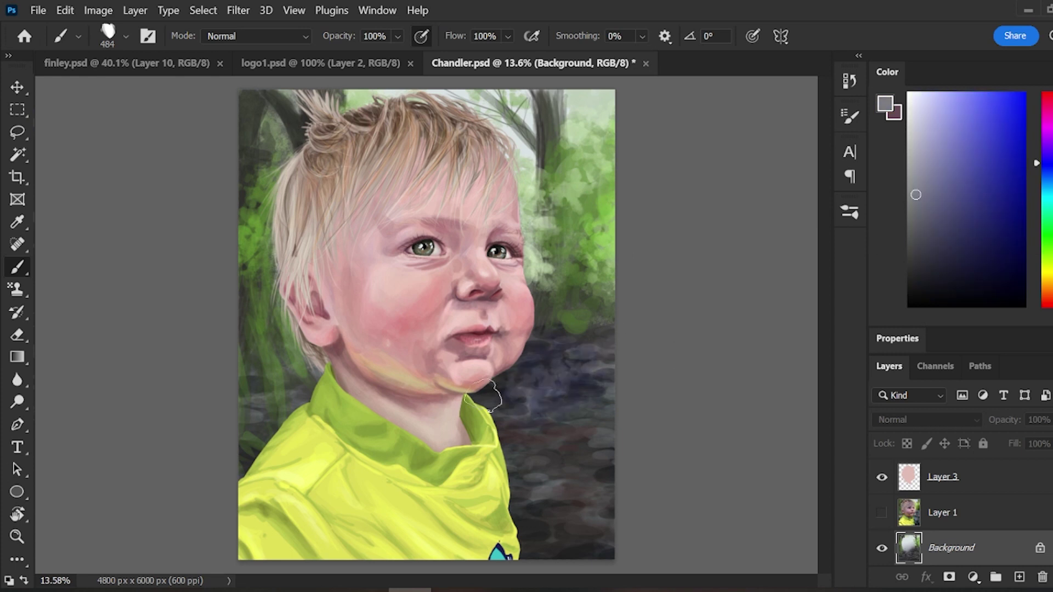
pyautogui.moveTo(592, 406); pyautogui.dragTo(518, 442)
pyautogui.moveTo(598, 438); pyautogui.dragTo(540, 502)
# - Apply a Field Blur of 71 px to the background, raising light bokeh and bokeh colour with the light range at 163
pyautogui.click(238, 10)
pyautogui.click(263, 23)
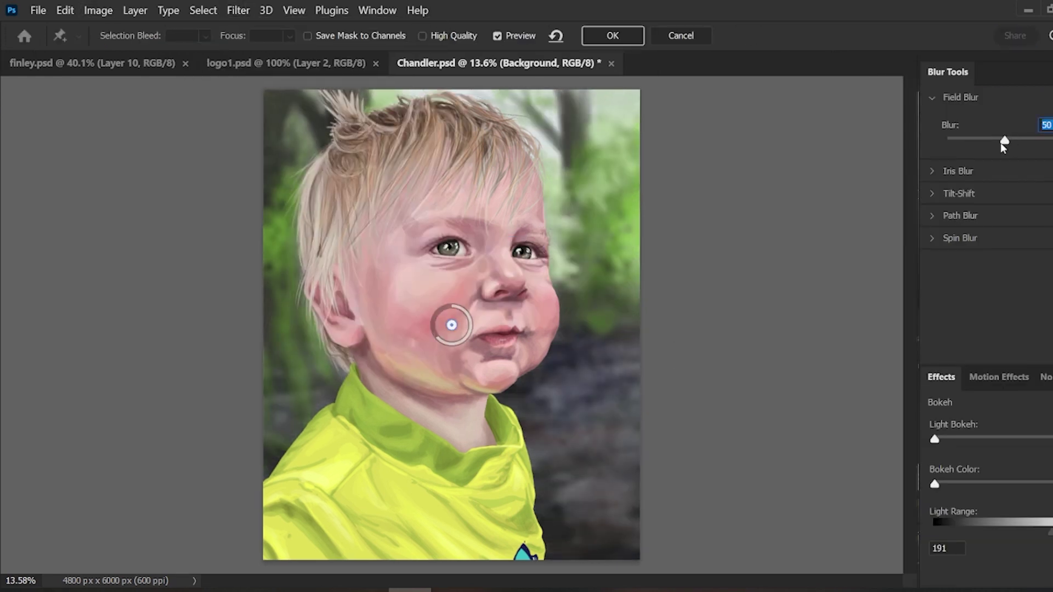
pyautogui.moveTo(934, 485); pyautogui.dragTo(1002, 484)
pyautogui.moveTo(934, 439); pyautogui.dragTo(977, 440)
pyautogui.moveTo(1031, 533); pyautogui.dragTo(1035, 534)
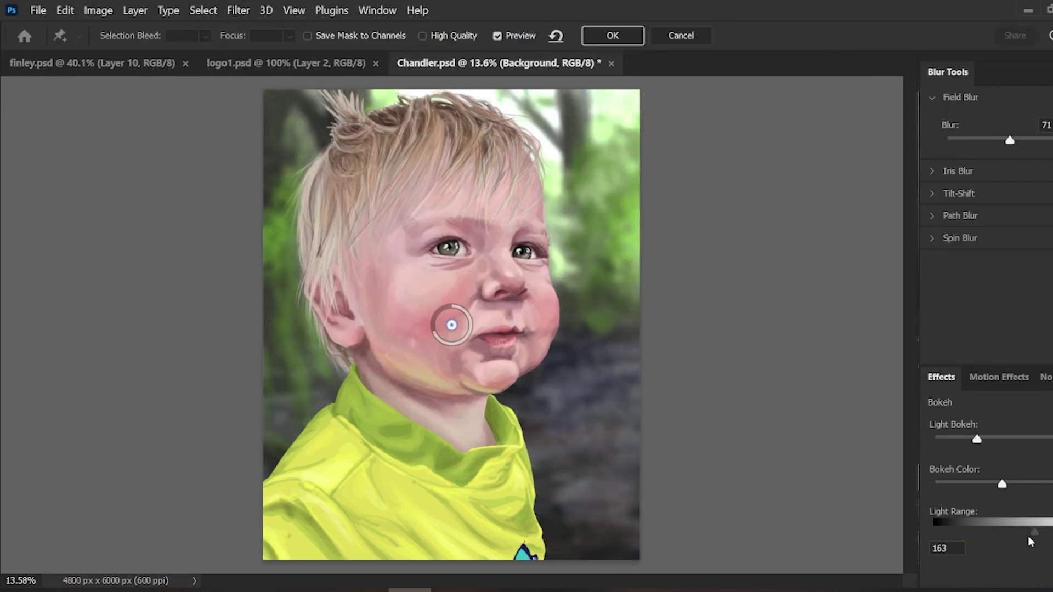
pyautogui.click(613, 35)
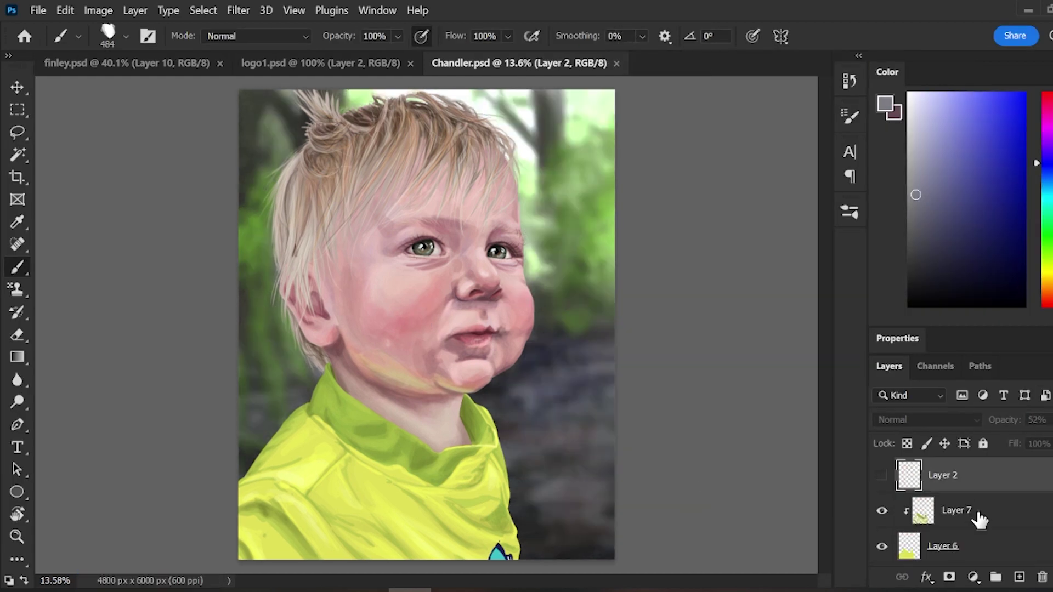
# - Resize the image to 35 percent in width and height
pyautogui.click(65, 10)
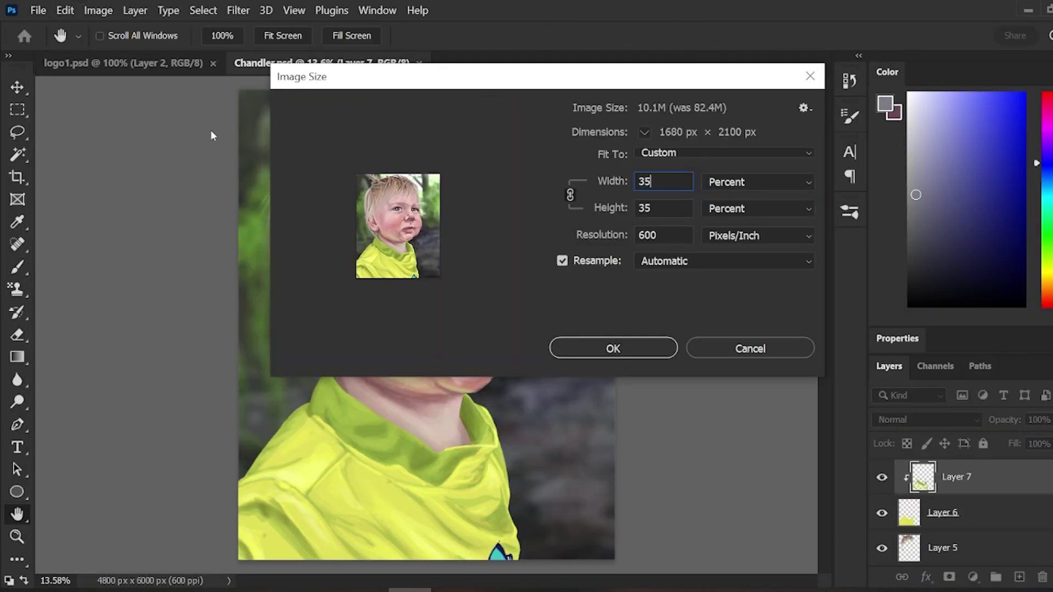
pyautogui.press('Return')
pyautogui.click(18, 537)
pyautogui.click(511, 36)
pyautogui.click(646, 324)
# - Shrink the white signature logo into the portrait's lower-right corner and set its layer opacity to 11%
pyautogui.click(64, 10)
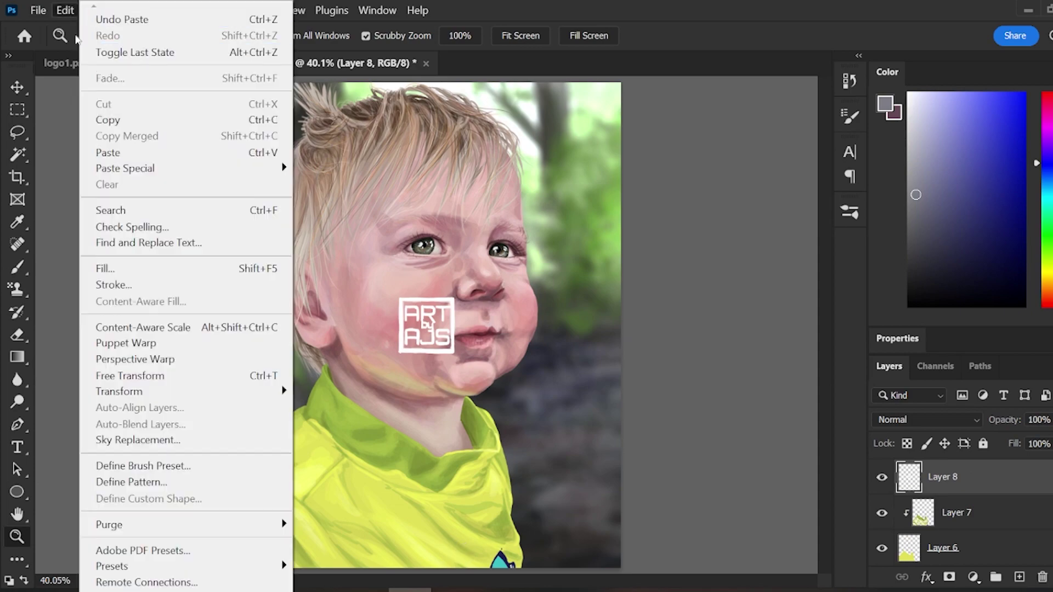
pyautogui.click(123, 376)
pyautogui.moveTo(426, 325); pyautogui.dragTo(584, 530)
pyautogui.click(1052, 420)
pyautogui.moveTo(1052, 442); pyautogui.dragTo(987, 442)
pyautogui.press('Return')
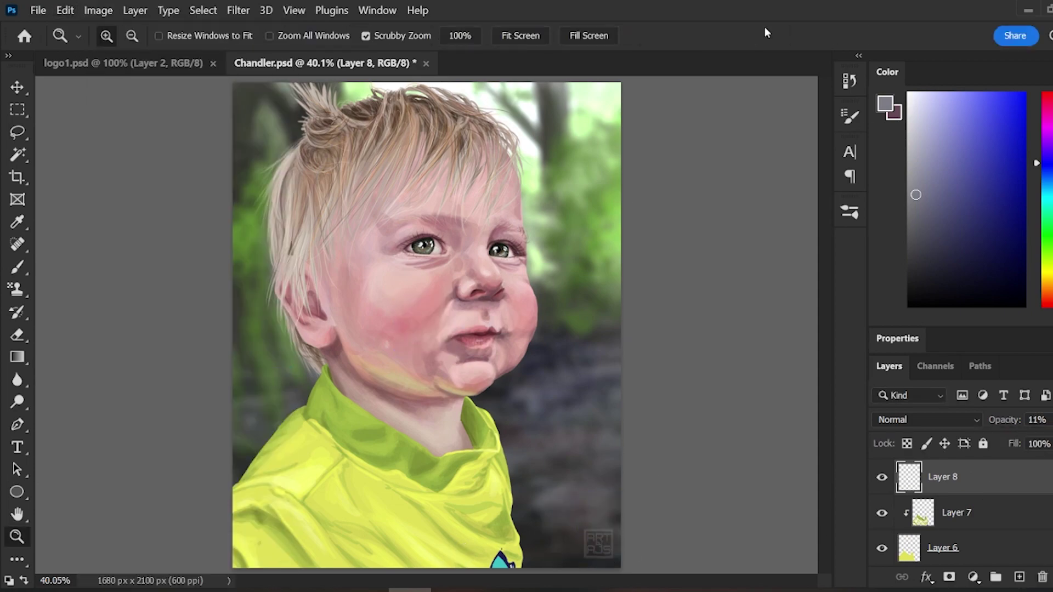